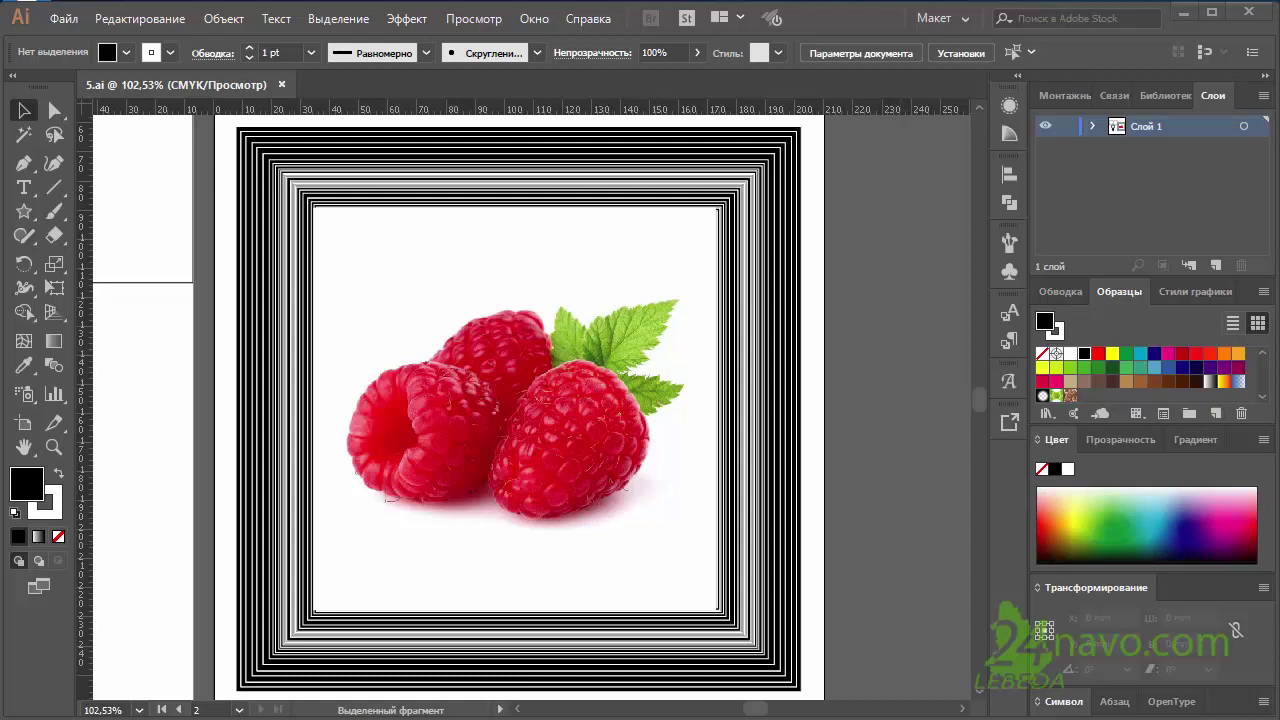
Close 5.ai and start a new A4 CMYK document, opening its More Settings
click(283, 85)
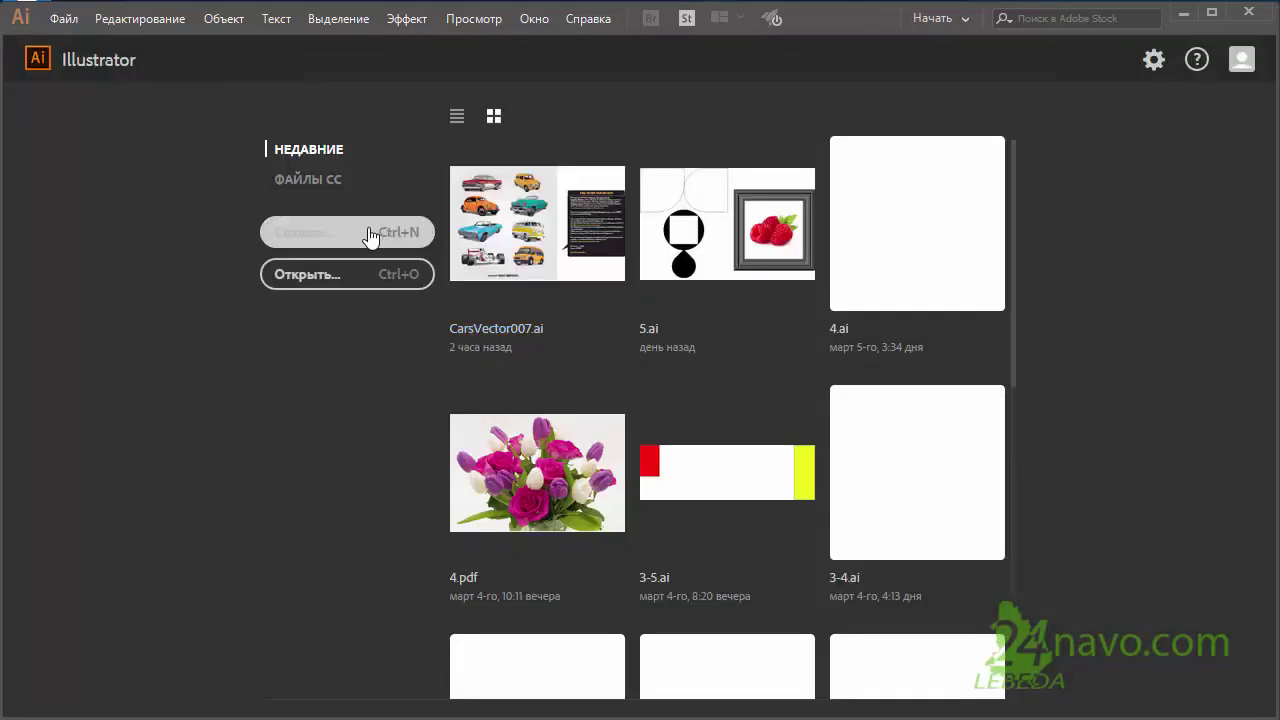
click(356, 234)
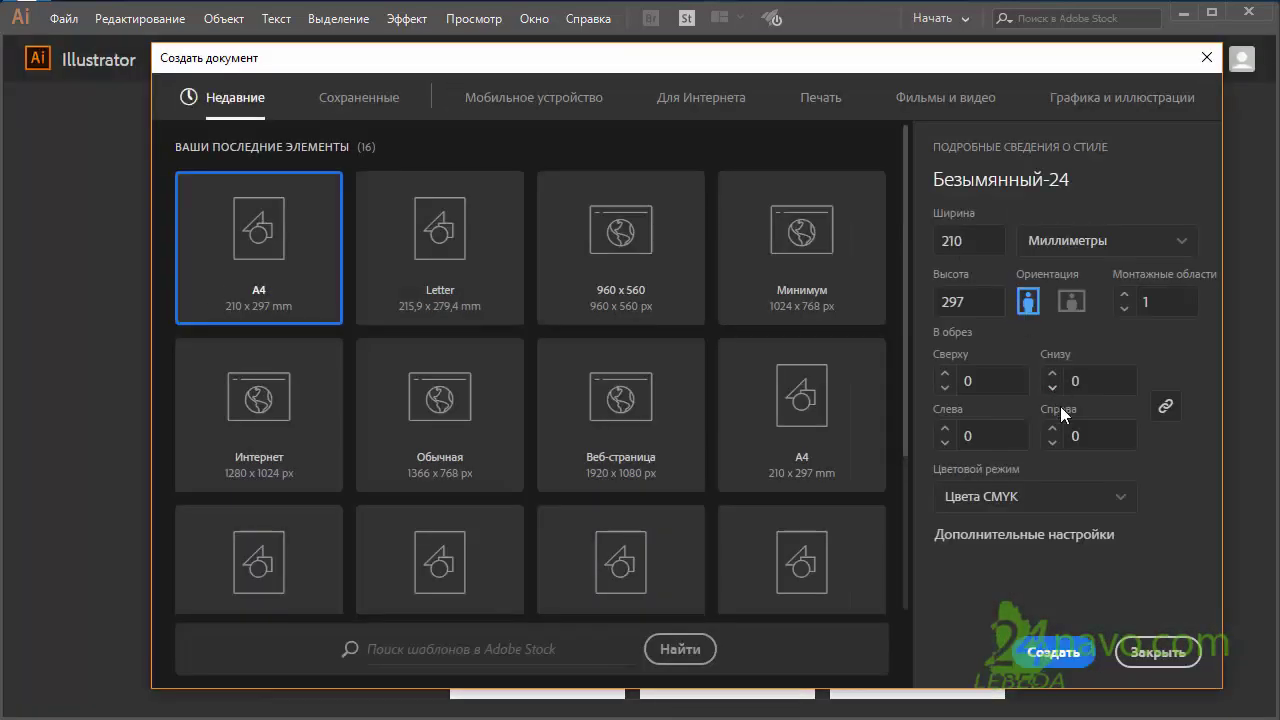
click(1030, 536)
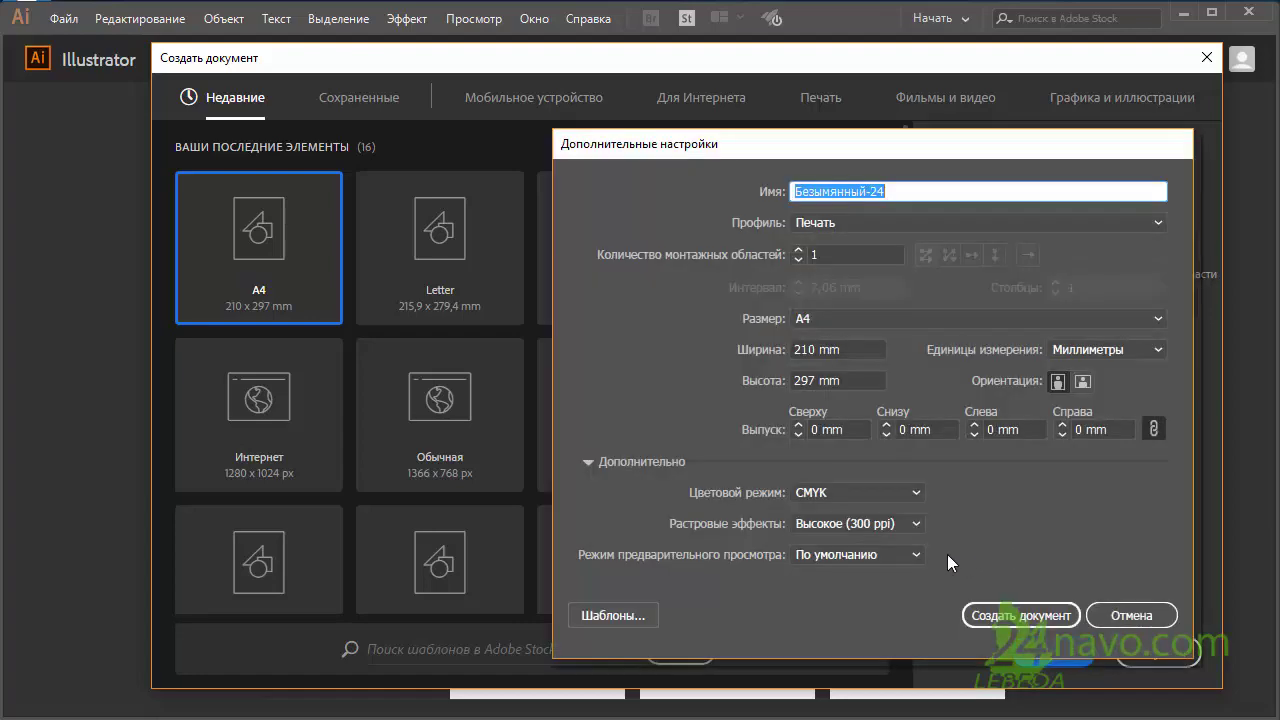
Create the blank A4 document Безымянный-24 and pick the Rectangle tool (M)
click(1028, 613)
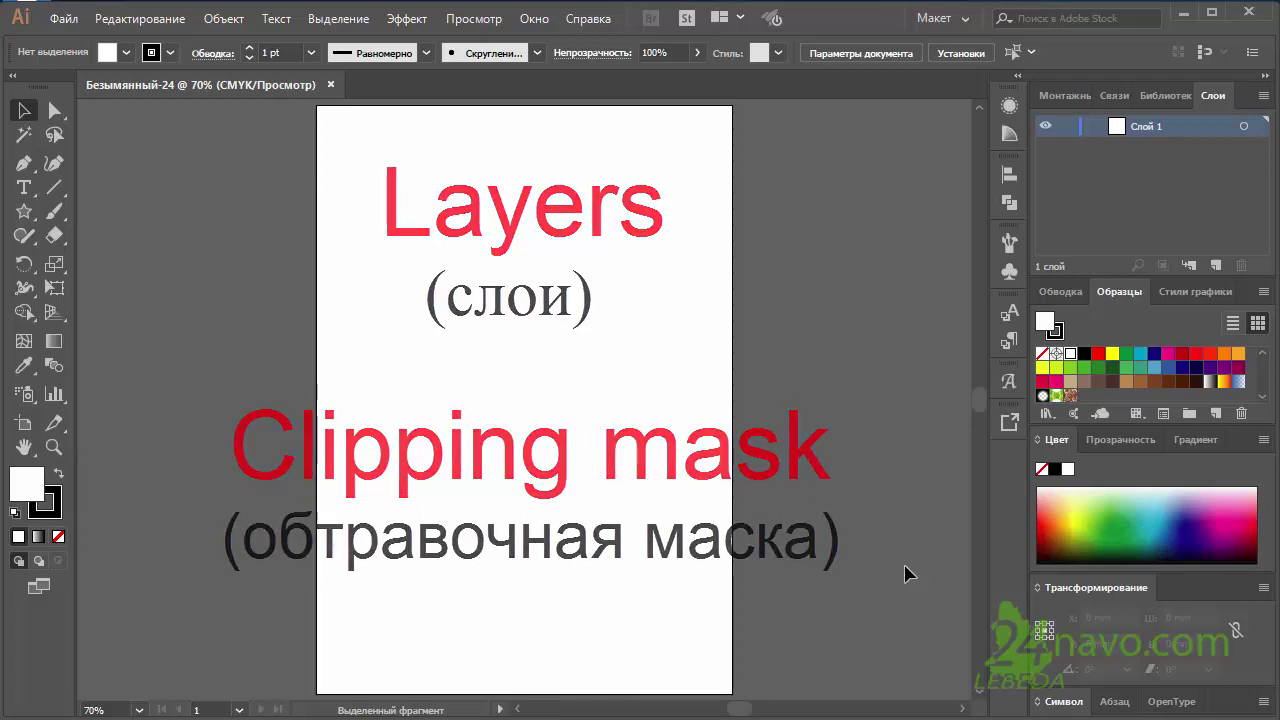
key(m)
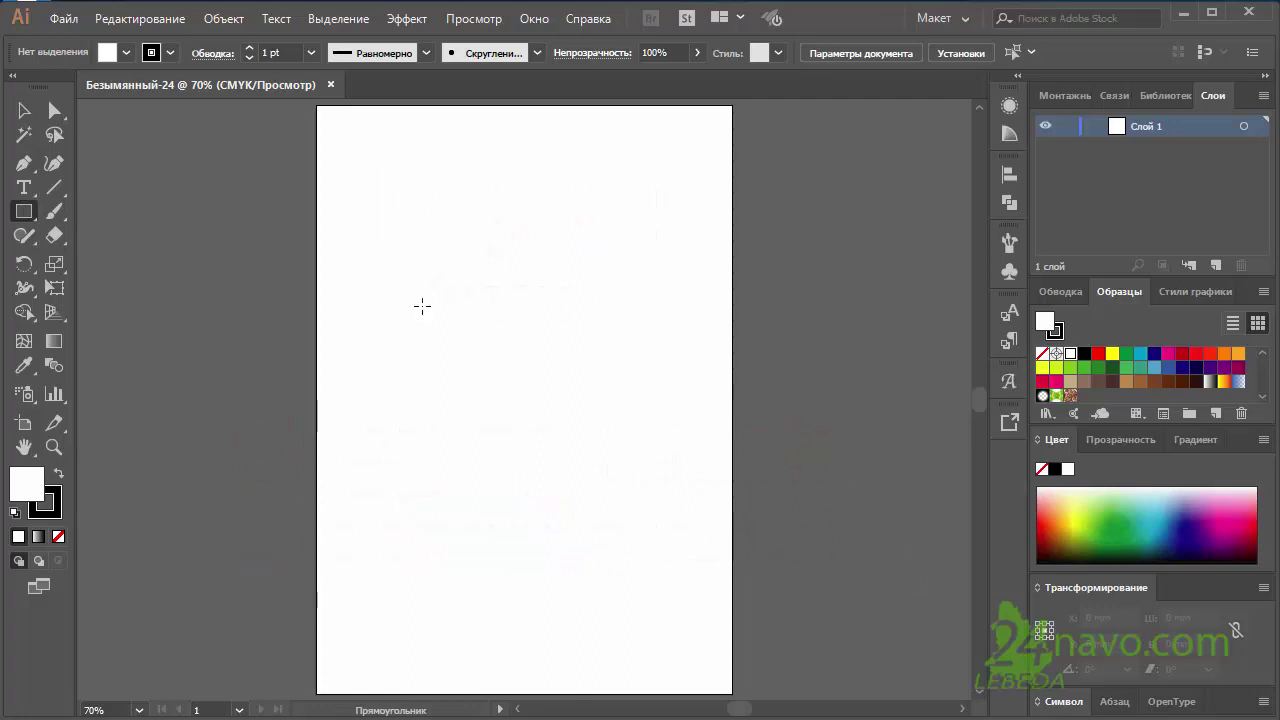
Tear off the shape-tools flyout and draw a yellow ellipse near the page's top left
click(28, 213)
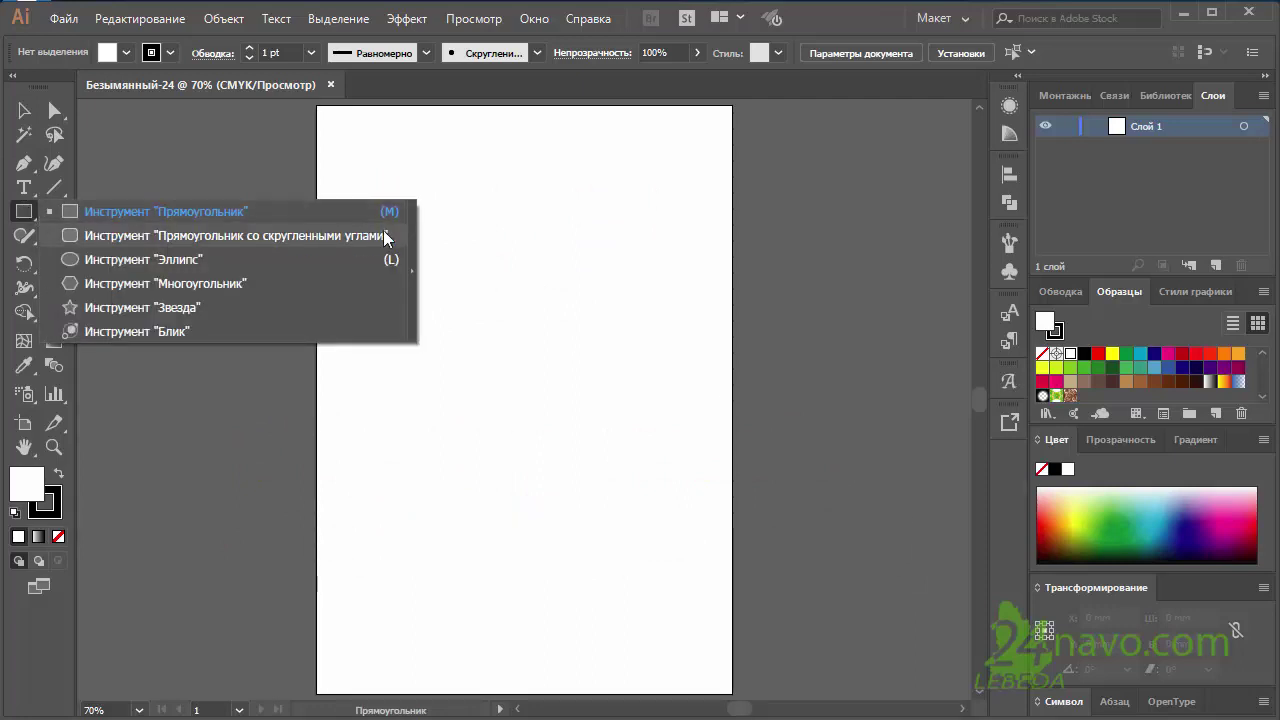
click(411, 270)
mouse_move(153, 223)
mouse_down()
mouse_move(251, 165)
mouse_move(223, 159)
mouse_up()
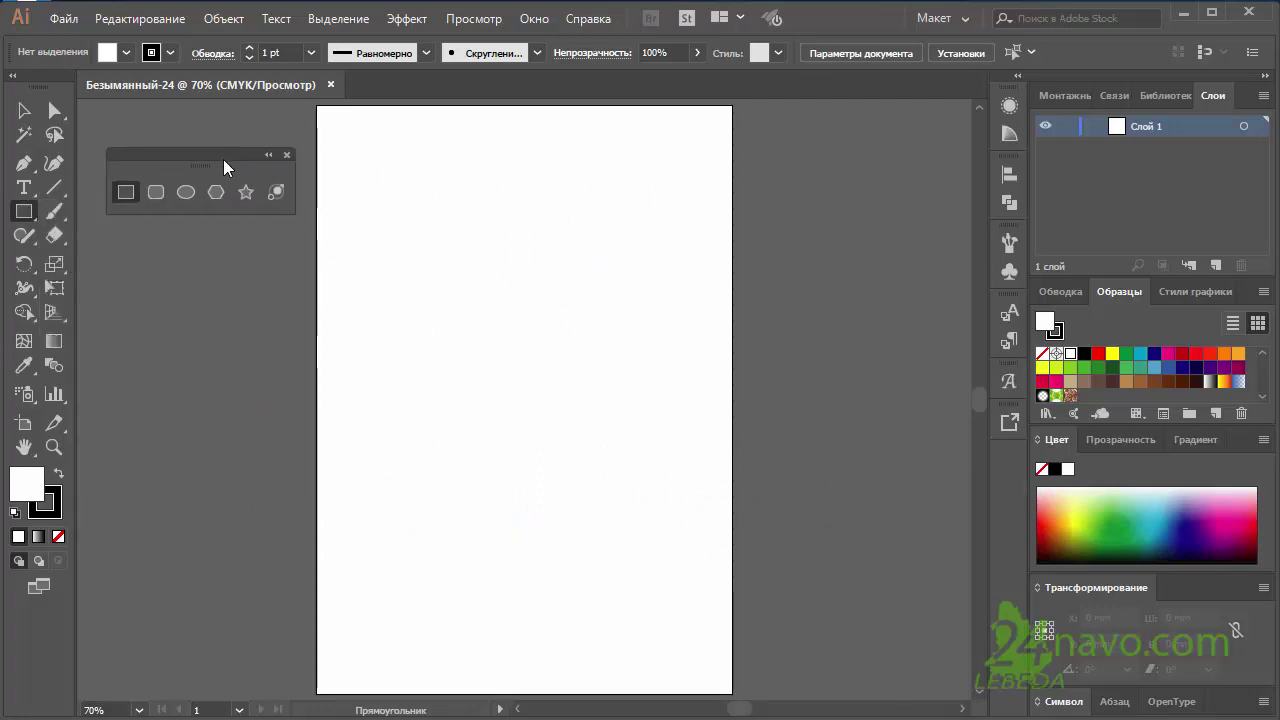
click(187, 193)
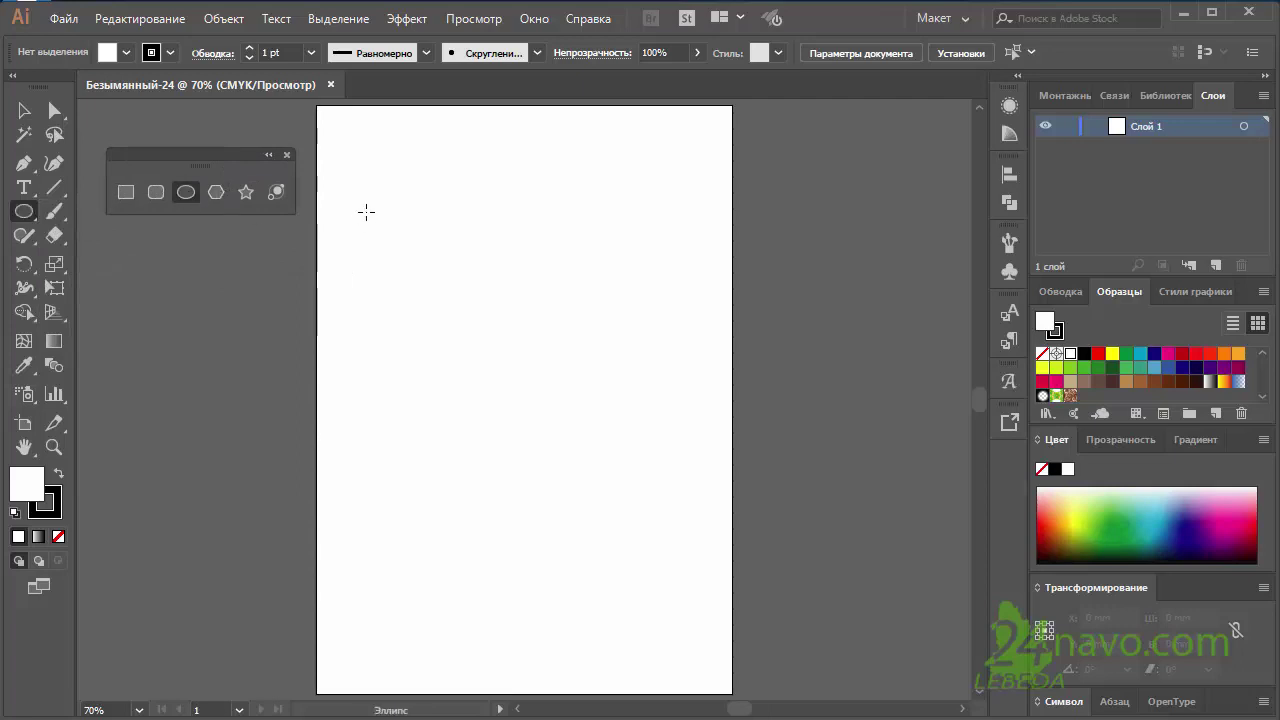
drag(372, 212, 532, 354)
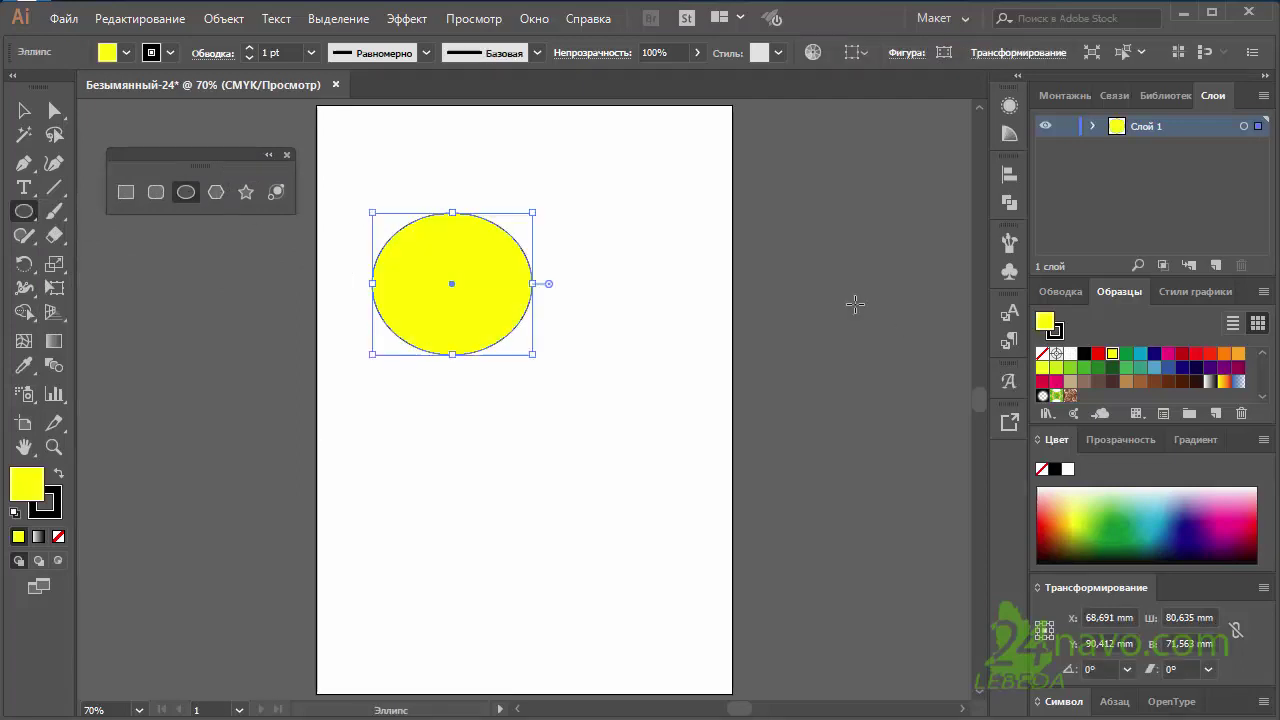
Draw a magenta hexagon overlapping the ellipse, adjusting sides with arrow keys
click(215, 193)
drag(557, 251, 497, 310)
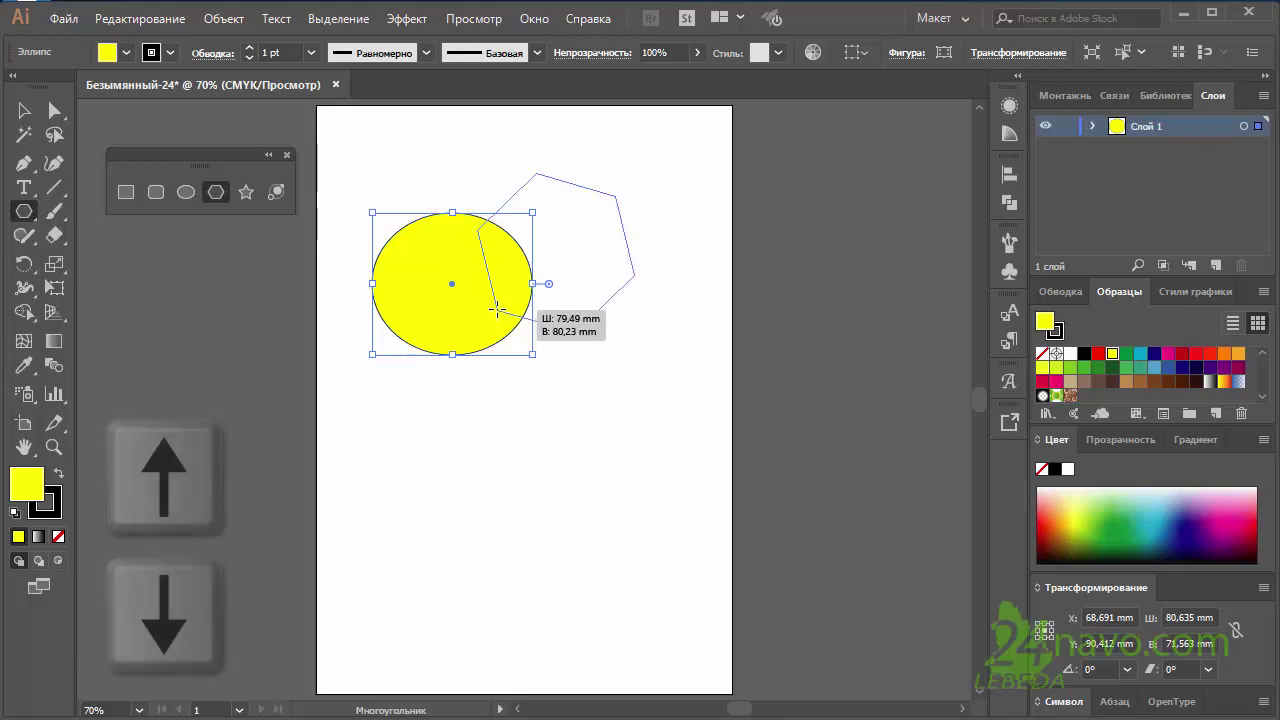
key(Up)
key(Up)
key(Up)
key(Up)
key(Up)
key(Up)
key(Down)
key(Down)
key(Down)
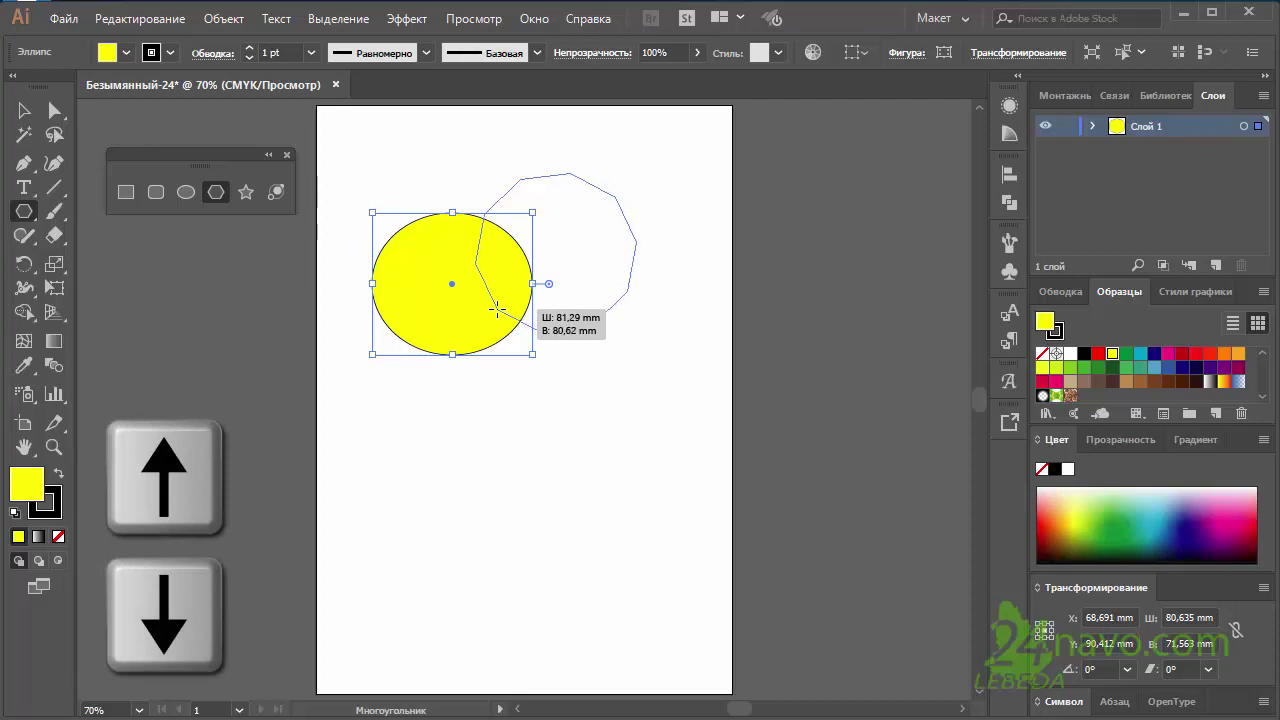
key(Down)
key(Down)
key(Down)
key(Up)
key(Up)
key(Up)
key(Up)
key(Up)
key(Up)
key(Up)
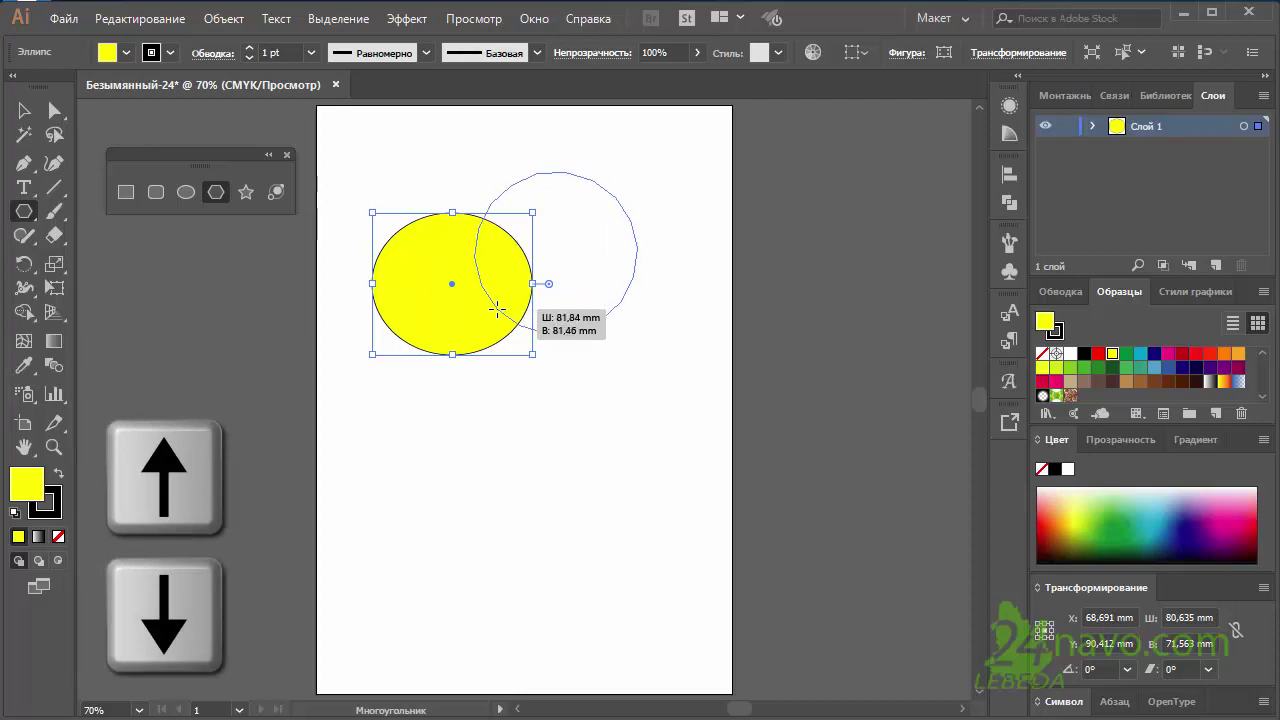
key(Up)
key(Up)
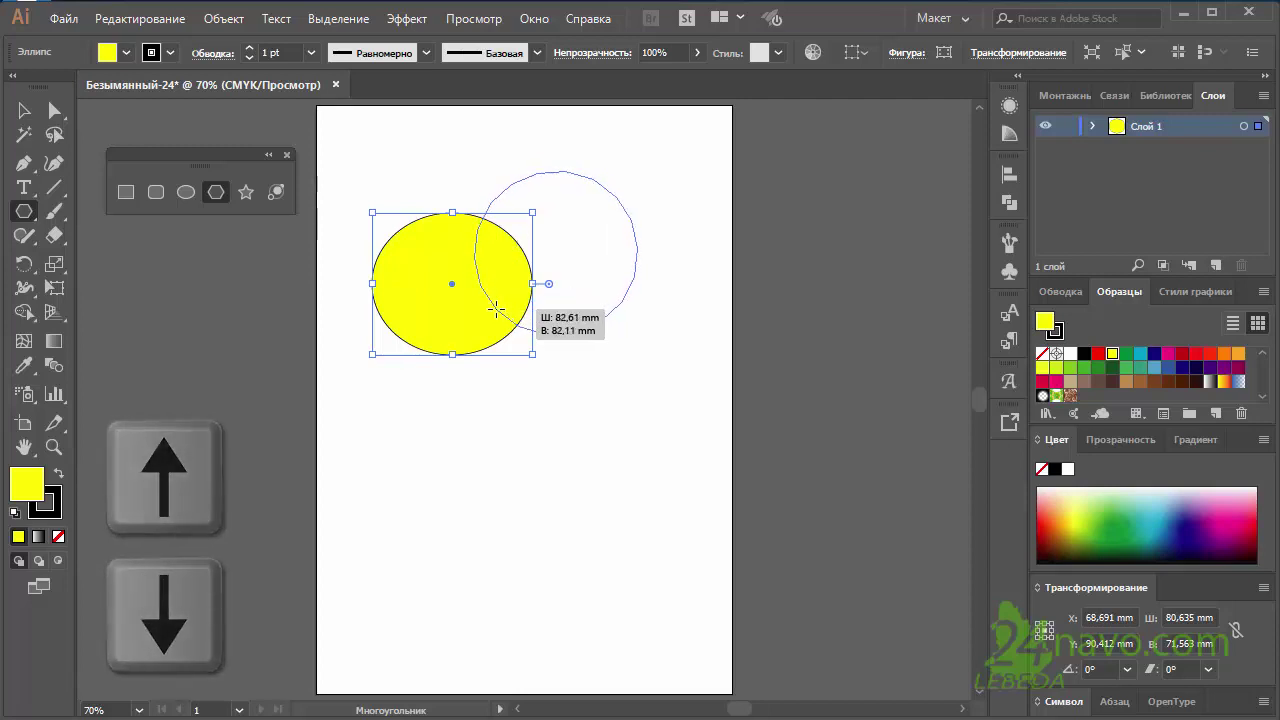
drag(497, 310, 497, 310)
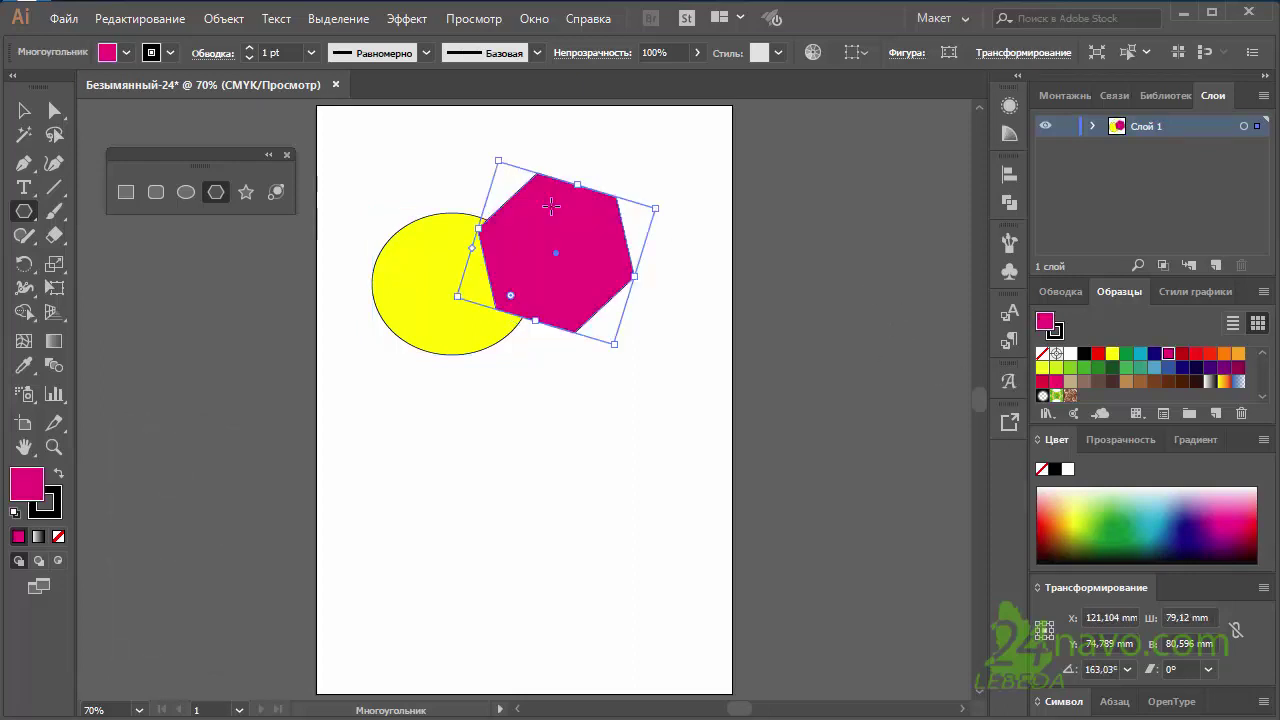
Draw a cyan multi-pointed star over the hexagon
click(246, 192)
drag(531, 271, 573, 340)
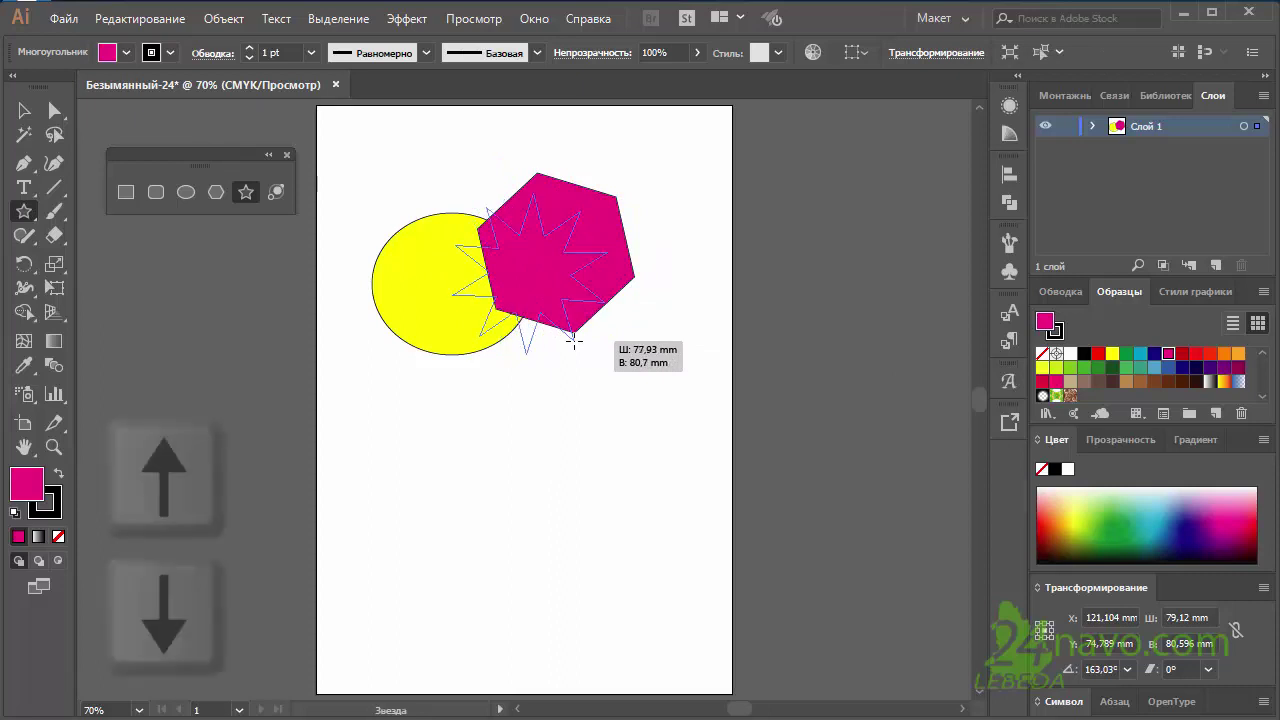
key(Down)
key(Up)
key(Up)
key(Up)
mouse_move(573, 340)
mouse_down()
mouse_move(583, 374)
mouse_move(577, 343)
mouse_up()
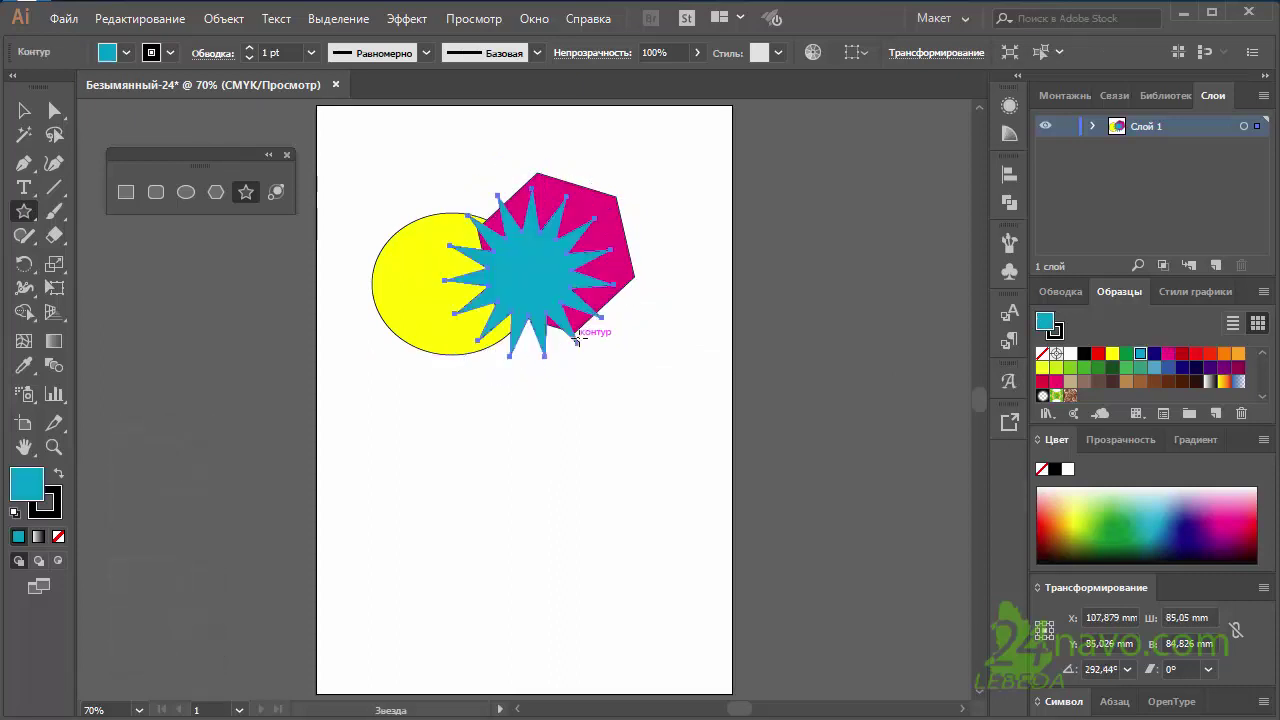
Move the star and circle so the three shapes form a tight cluster
click(24, 110)
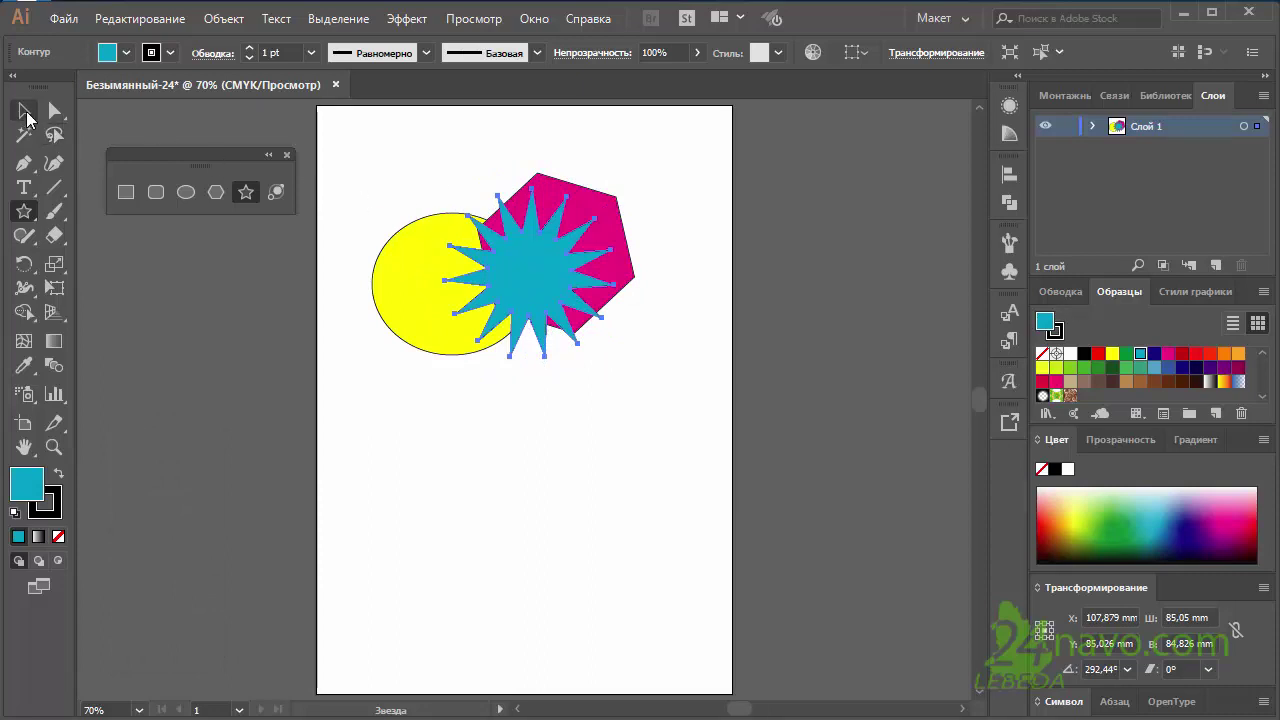
drag(521, 289, 556, 307)
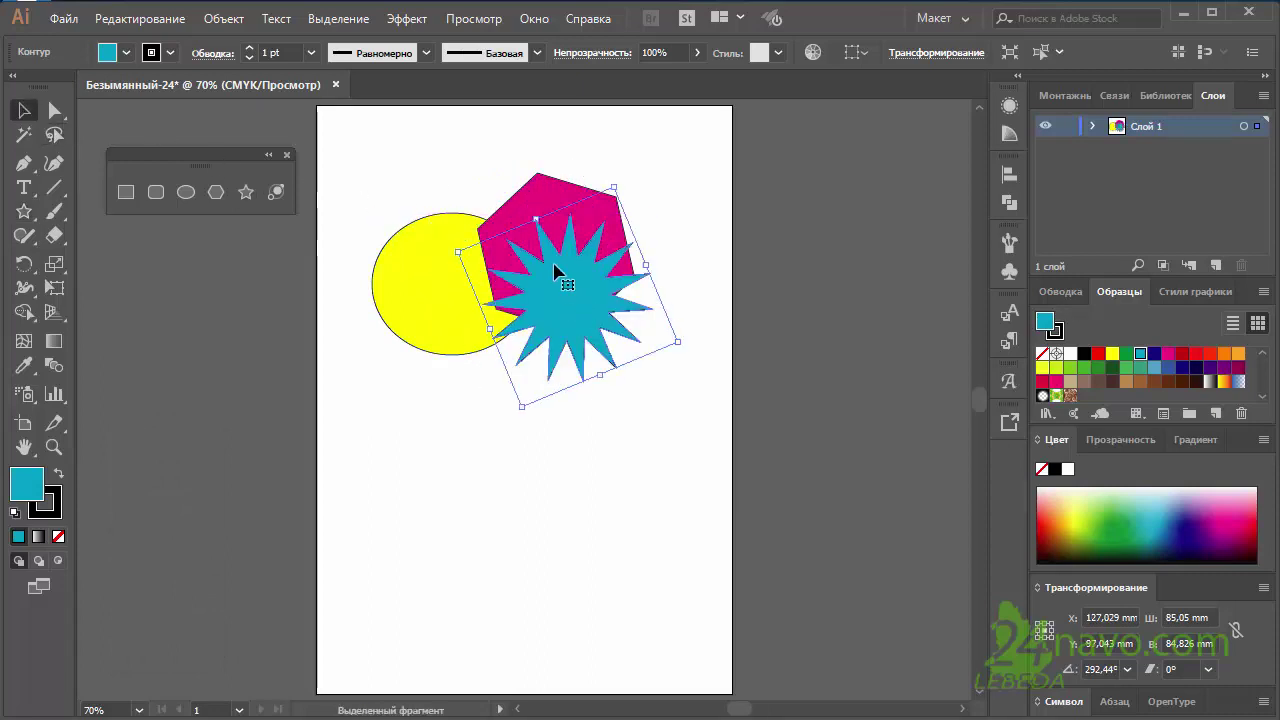
drag(426, 270, 481, 224)
drag(599, 309, 571, 323)
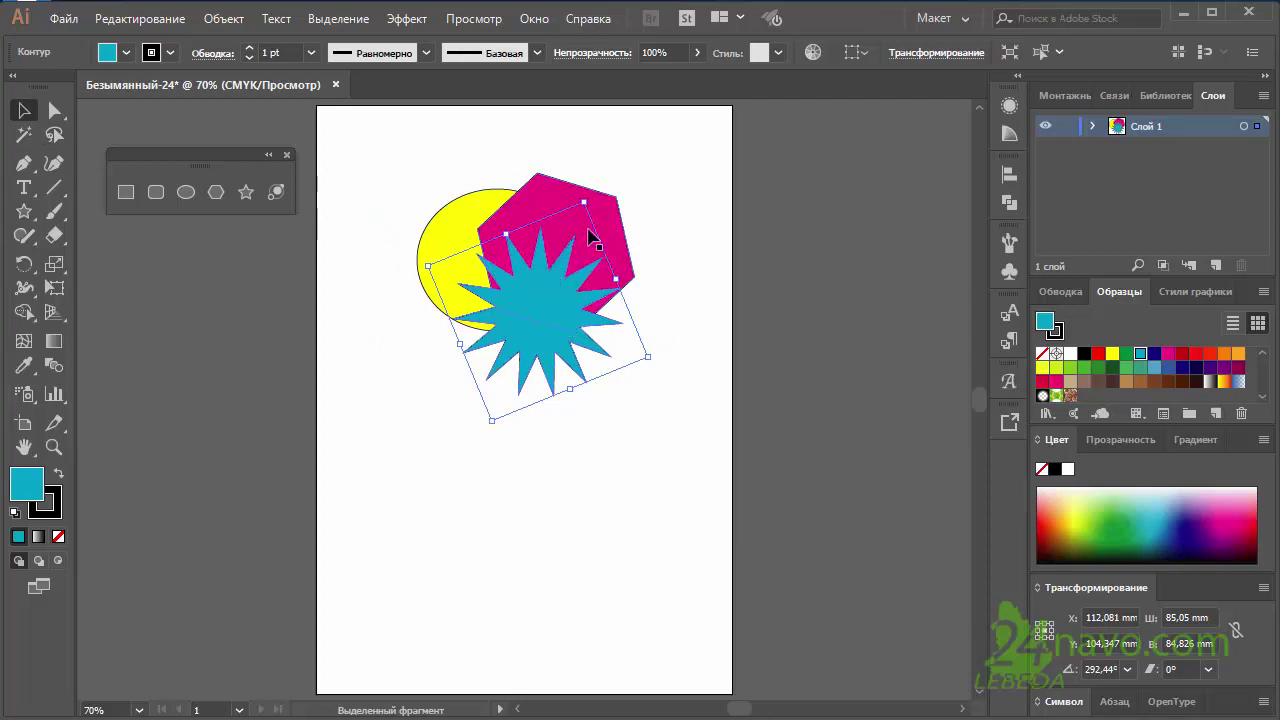
key(F7)
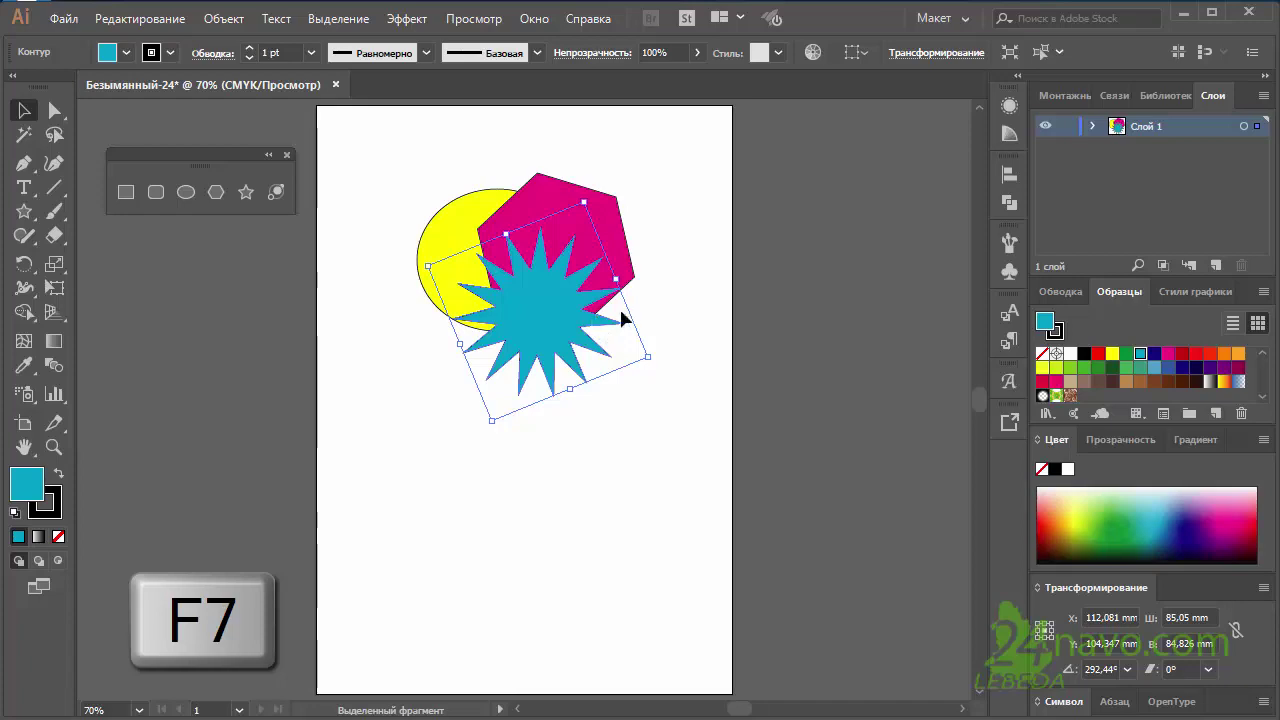
Float the Layers panel and expand Слой 1 to list the star, polygon and ellipse
click(533, 21)
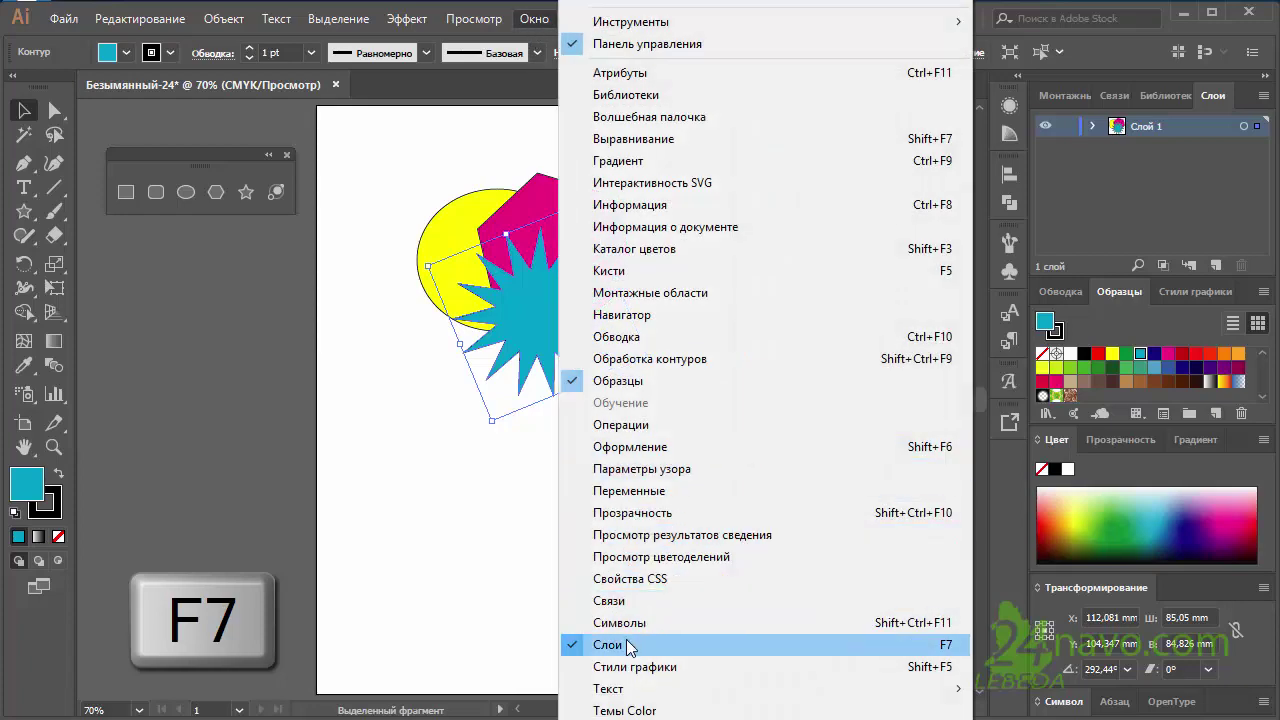
click(1105, 200)
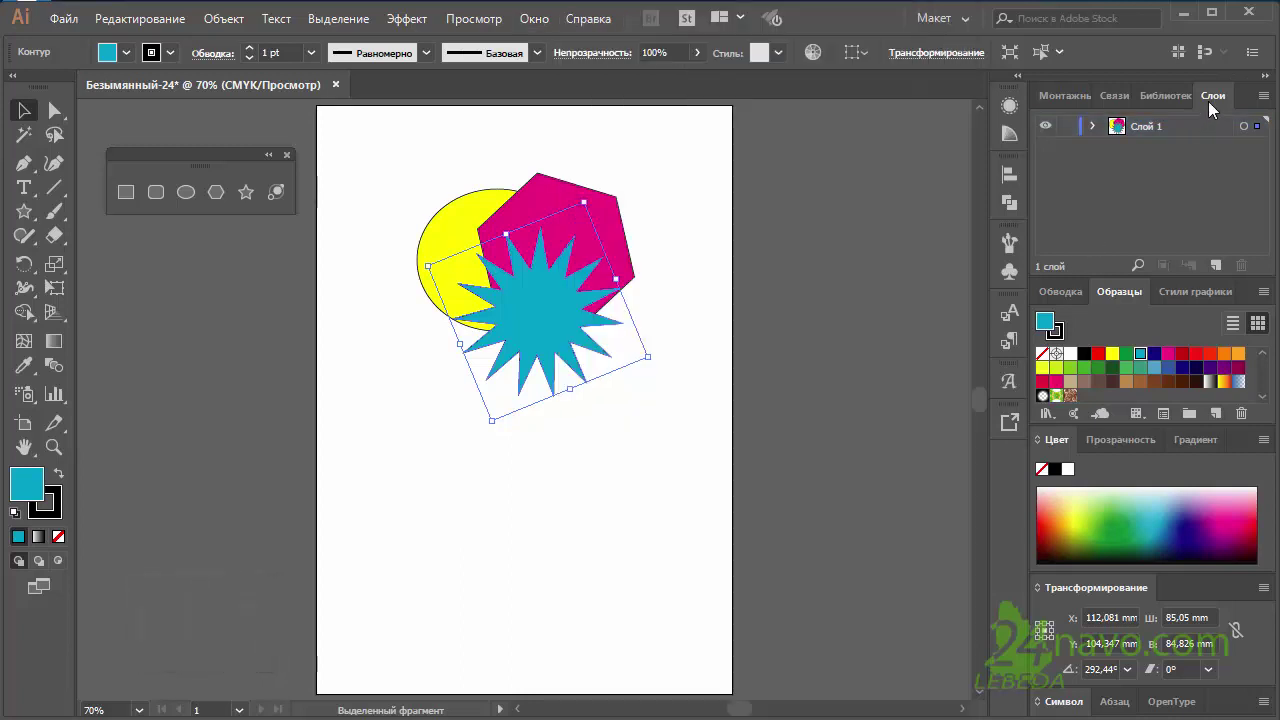
drag(1191, 104, 683, 160)
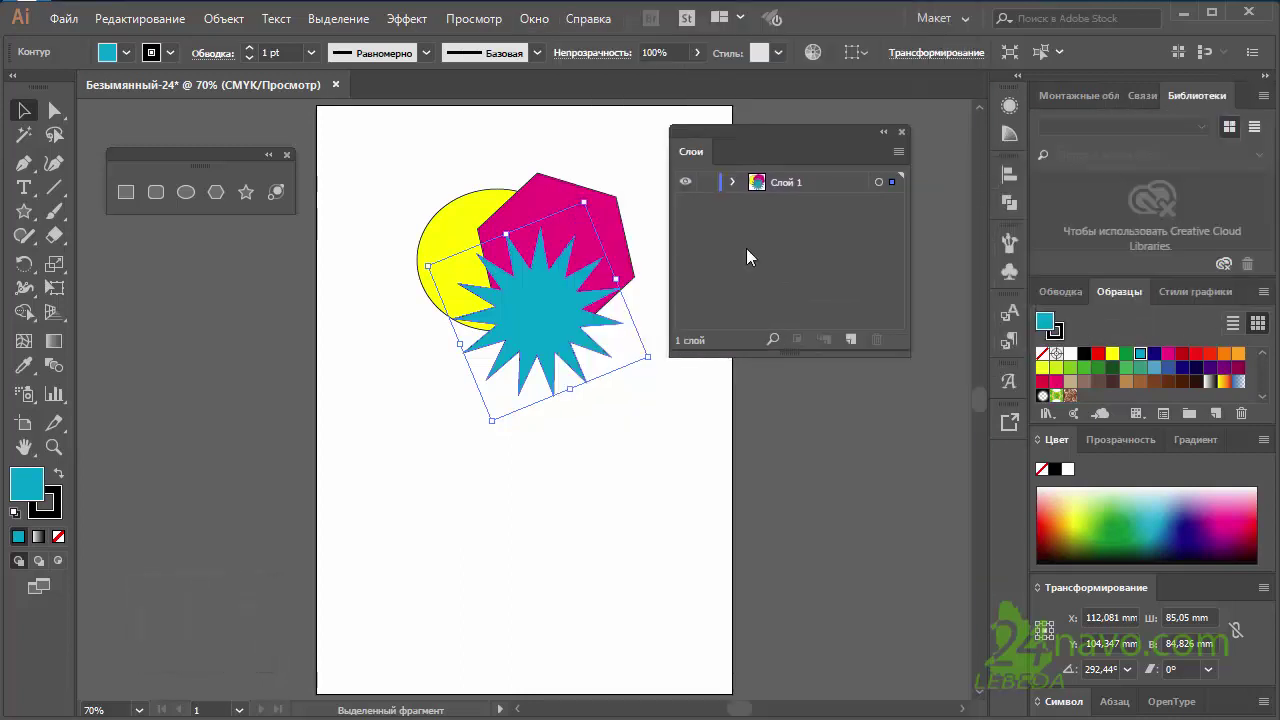
click(733, 182)
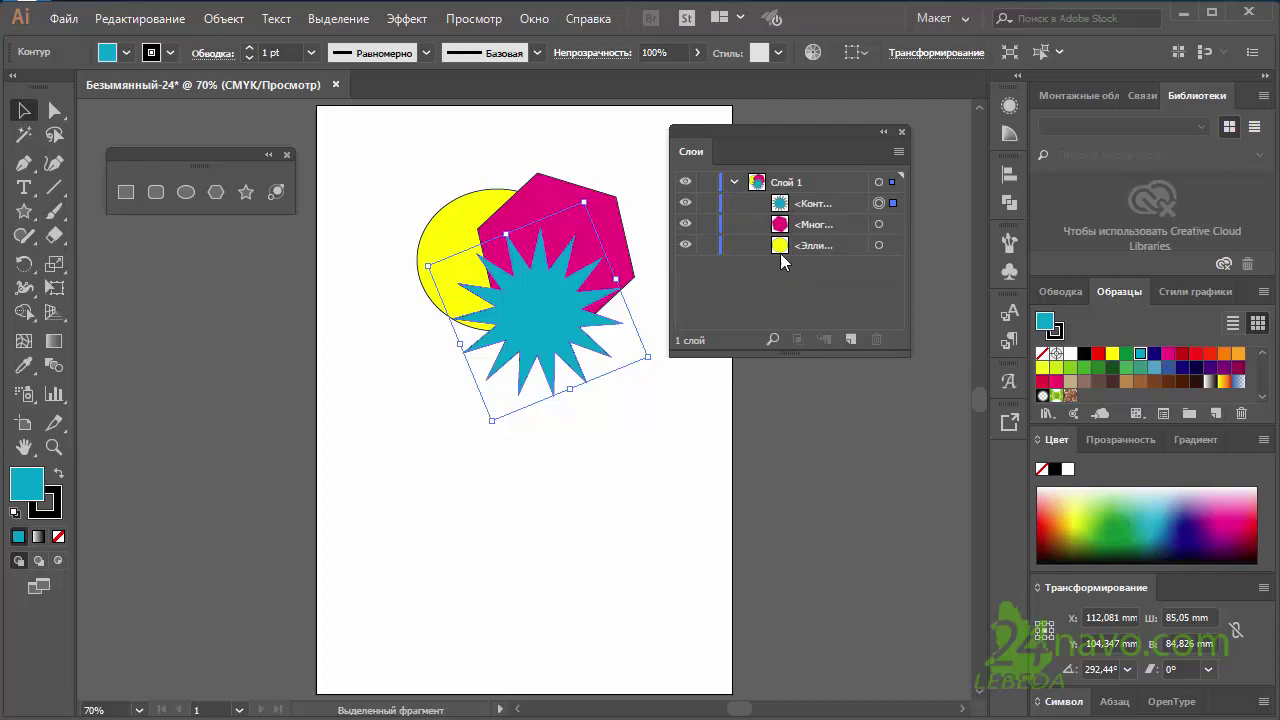
Toggle Слой 1's lock on and off, then set Layers Panel Options row size to Large
click(706, 184)
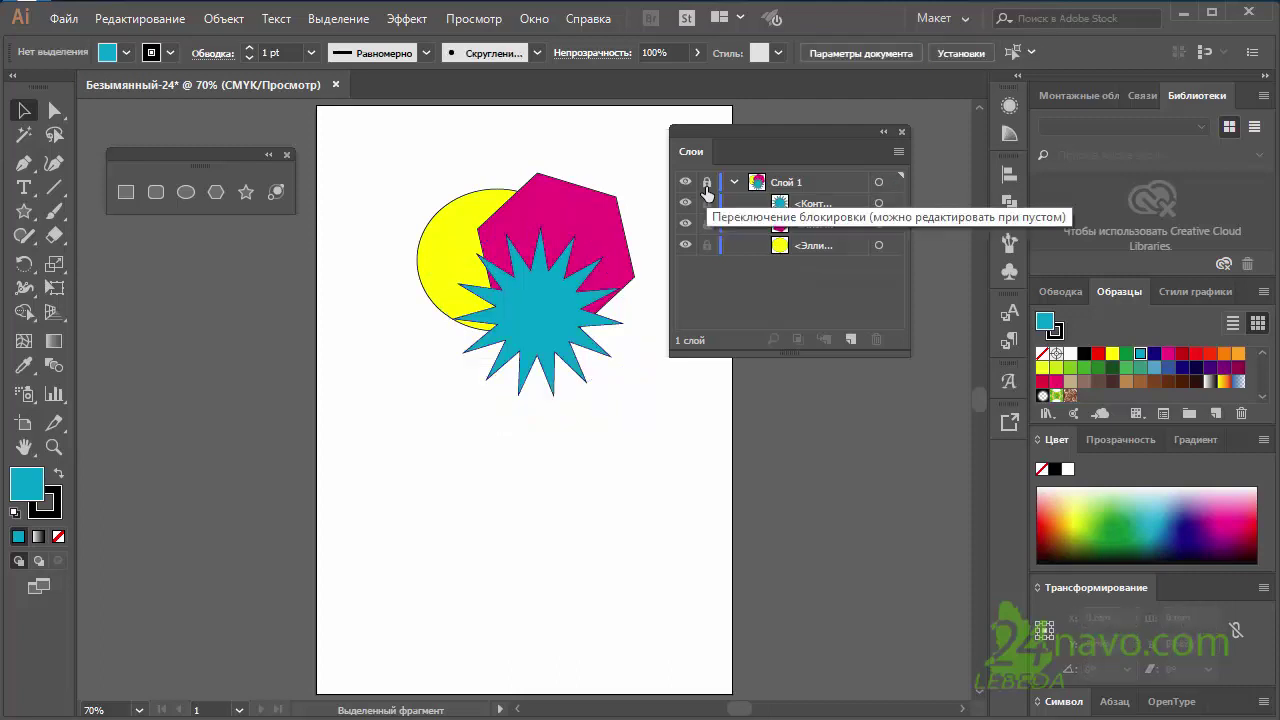
click(706, 184)
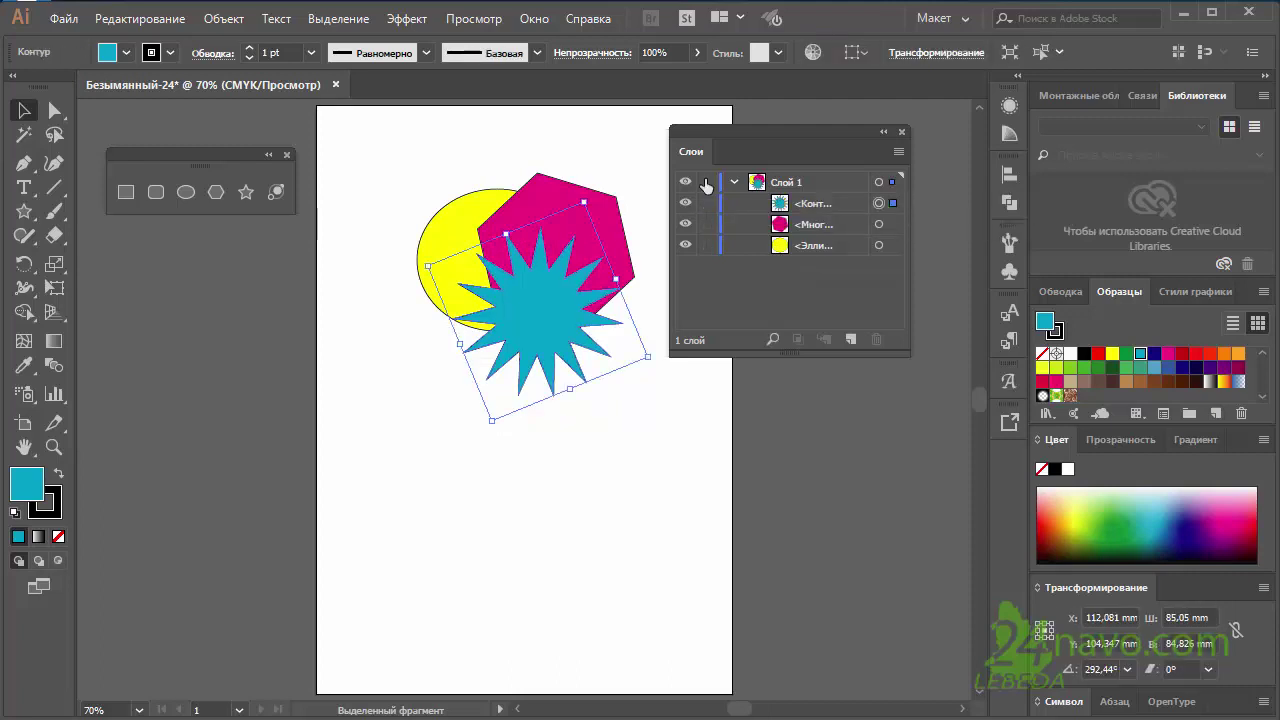
click(899, 153)
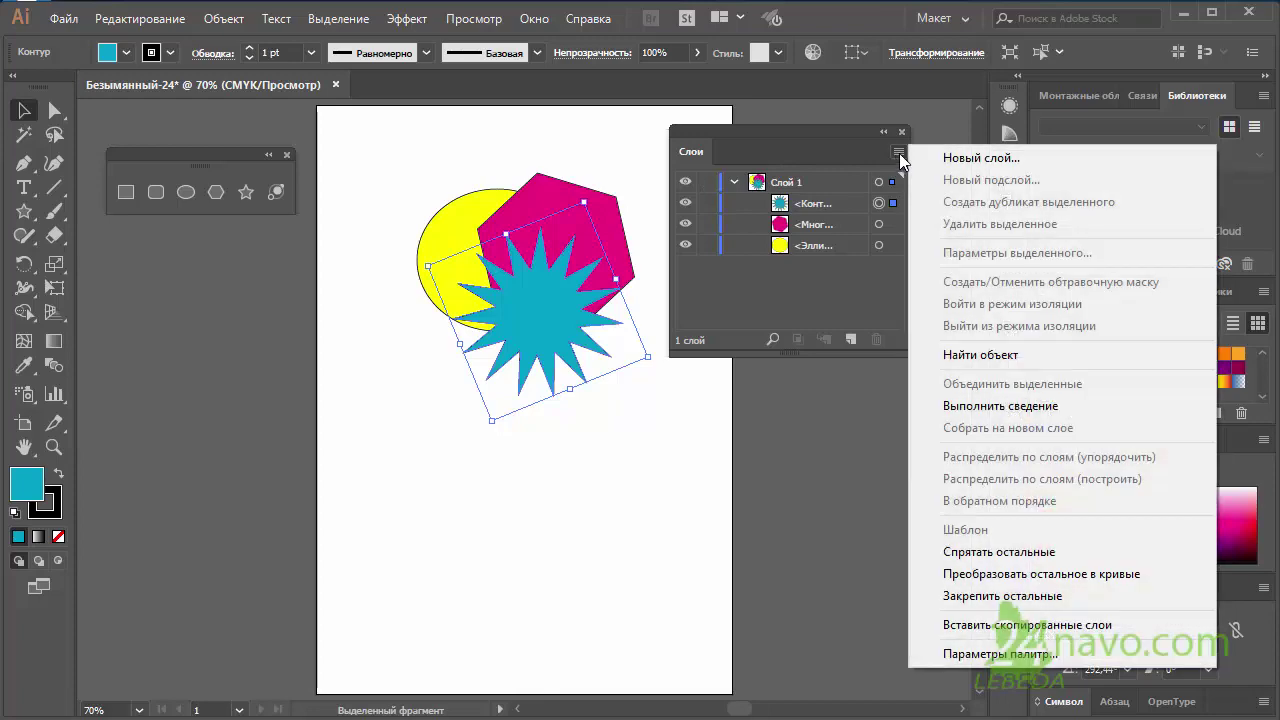
click(1022, 658)
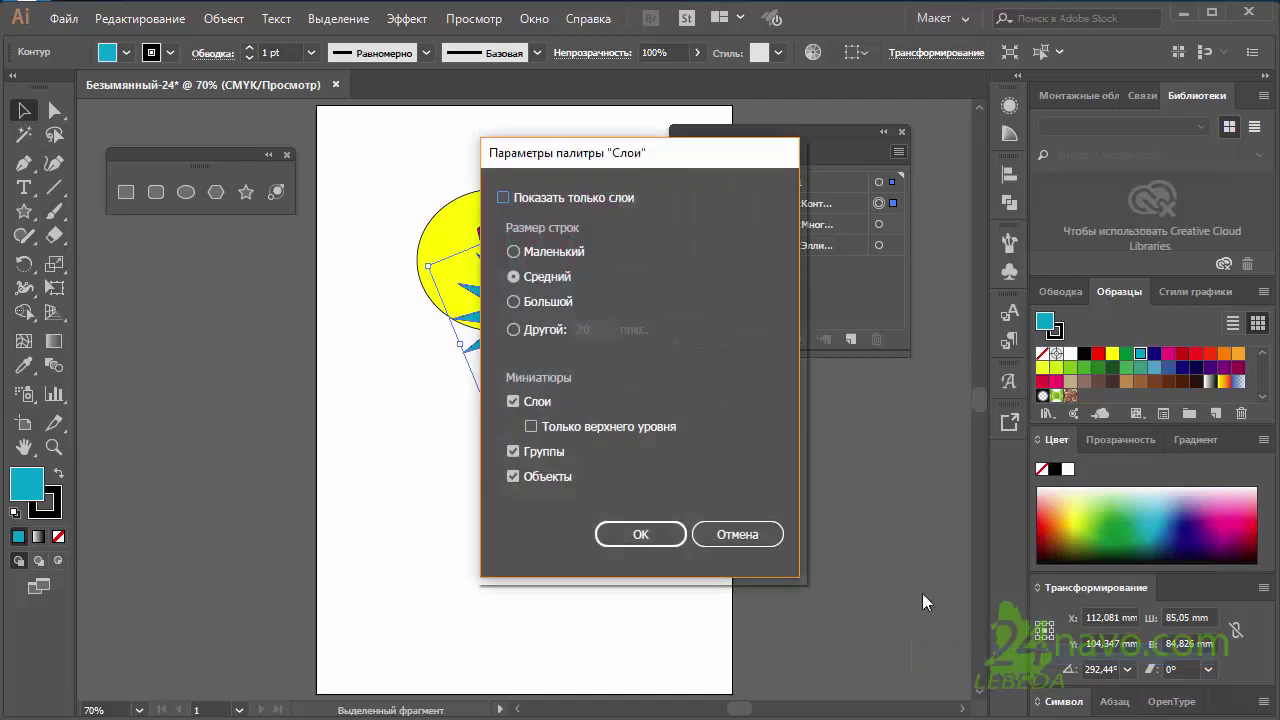
click(555, 303)
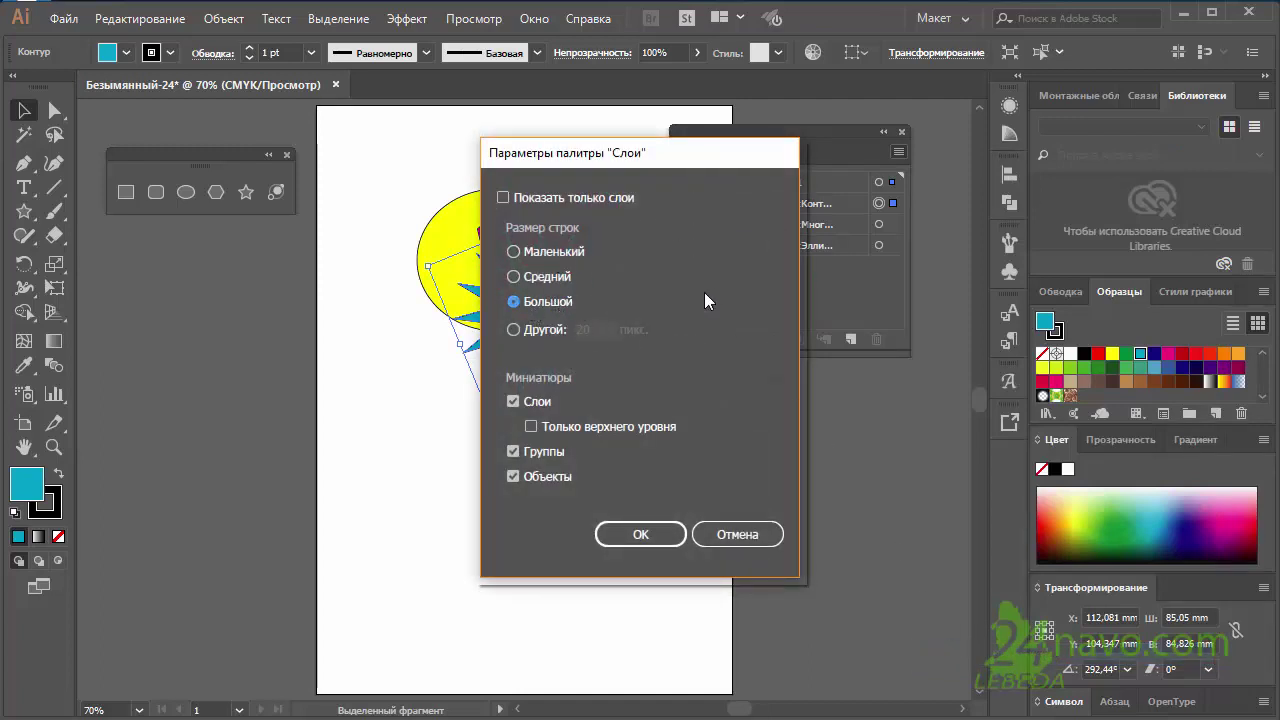
click(676, 530)
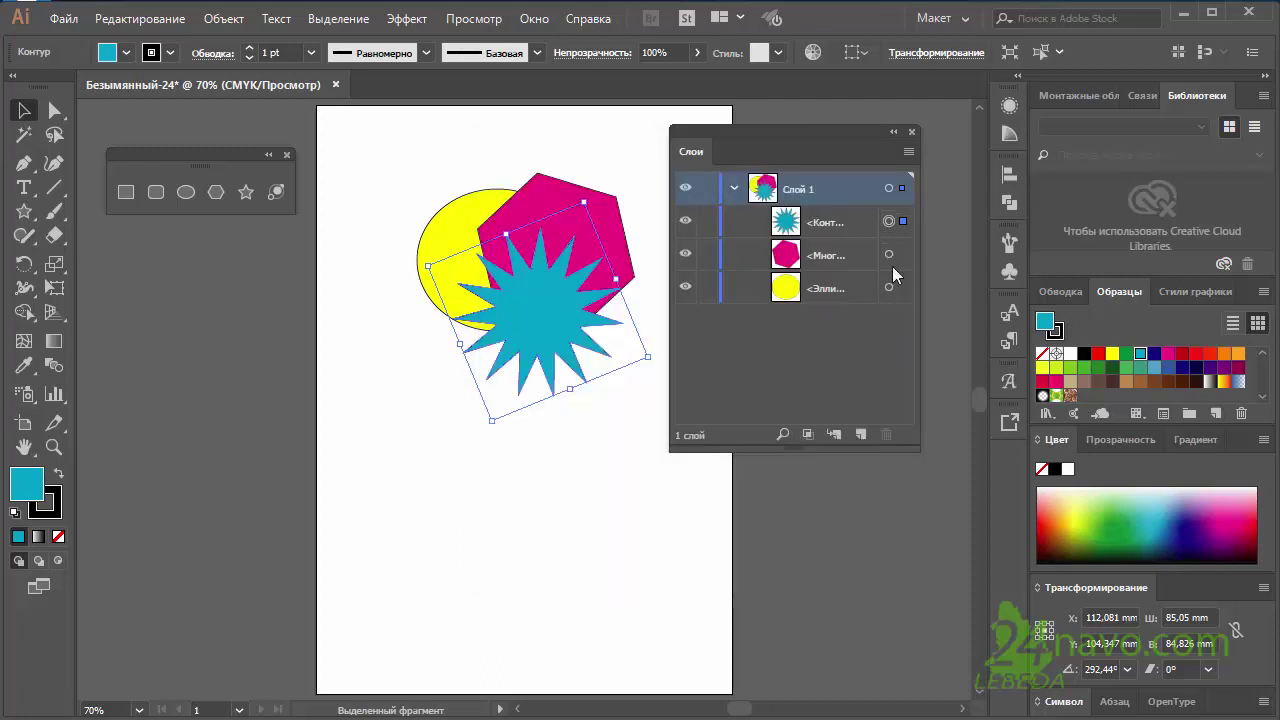
click(620, 235)
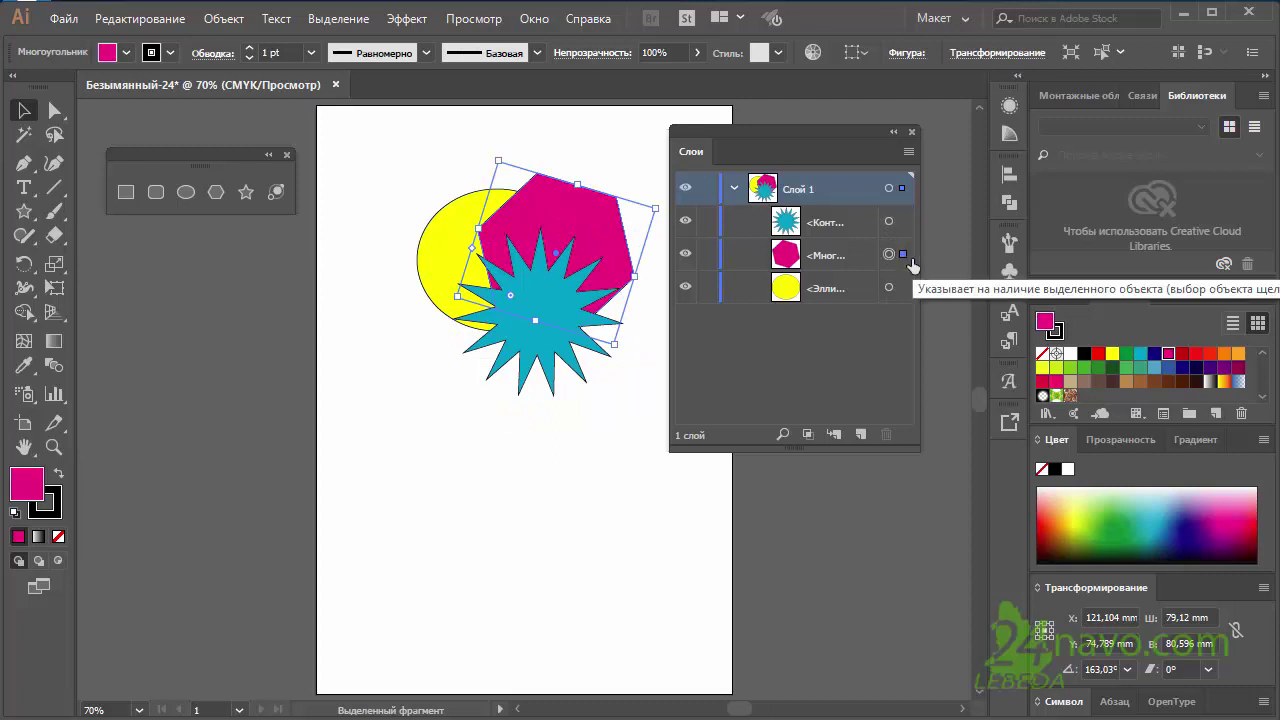
click(903, 288)
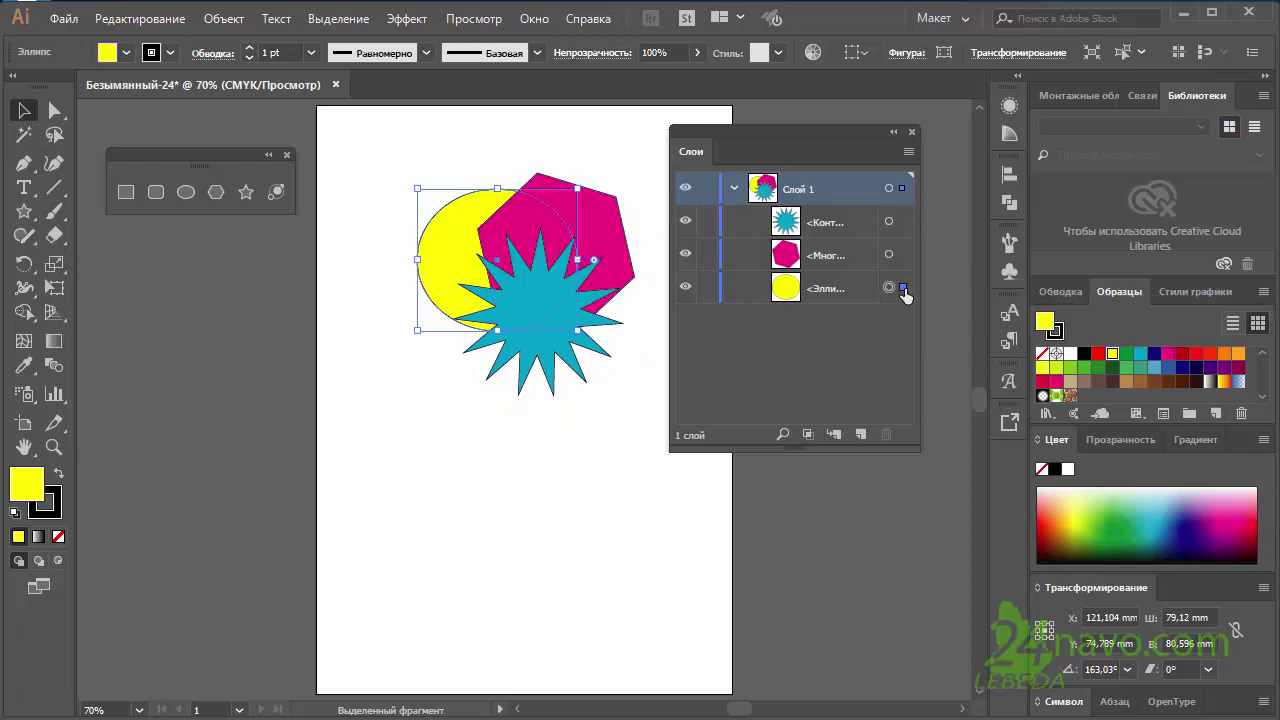
click(903, 221)
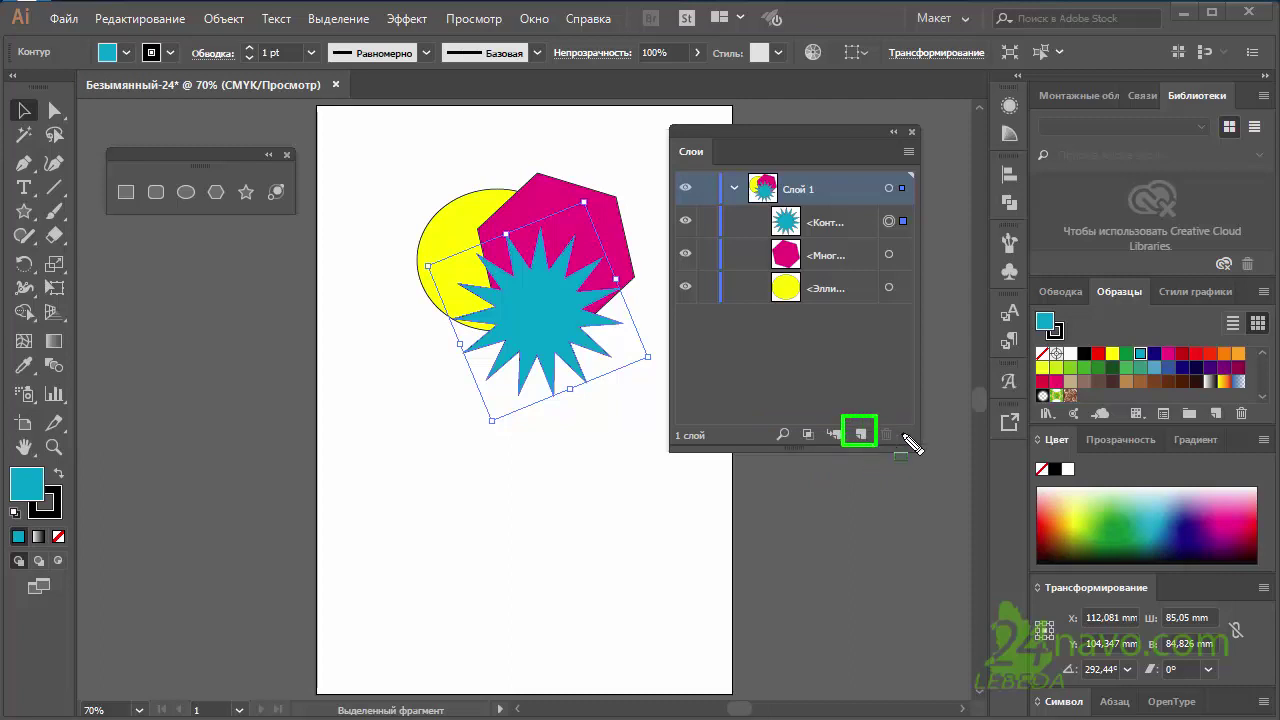
Add Слой 2 above Слой 1 with nested sublayers Слой 3–5, and widen the panel
click(862, 437)
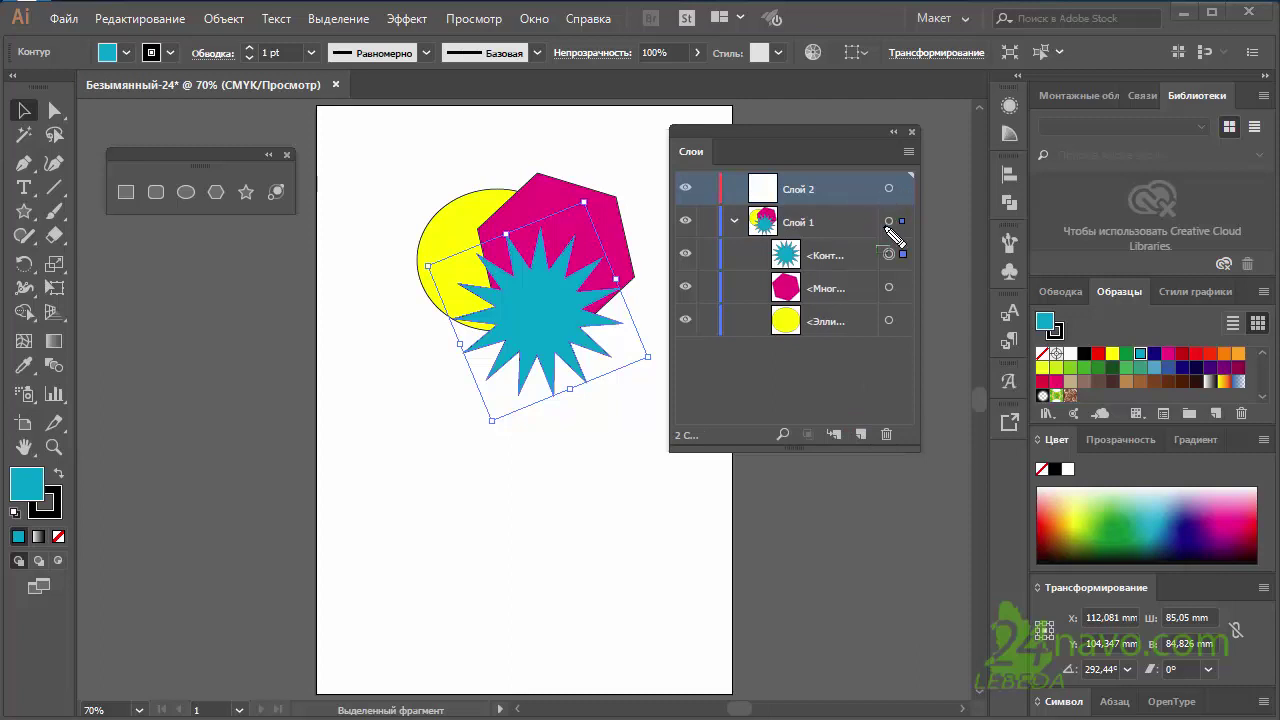
mouse_move(888, 232)
mouse_down()
mouse_move(880, 343)
mouse_move(833, 443)
mouse_up()
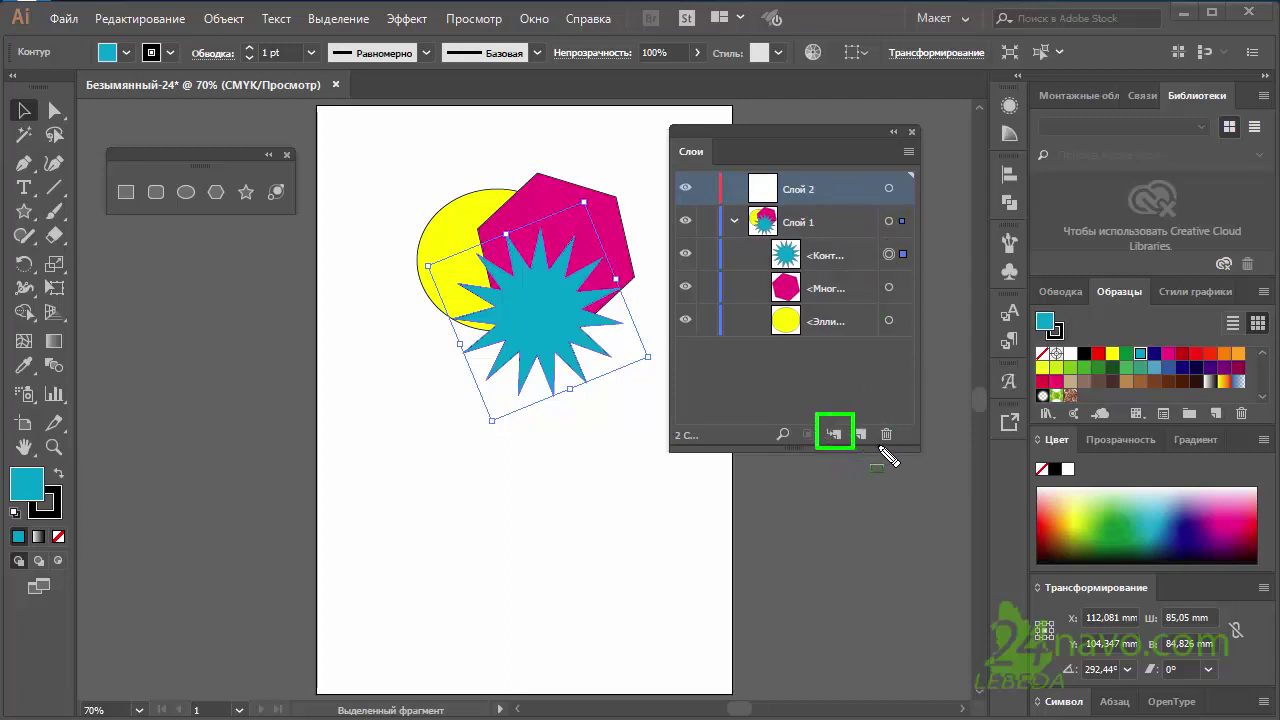
drag(833, 443, 852, 432)
click(834, 434)
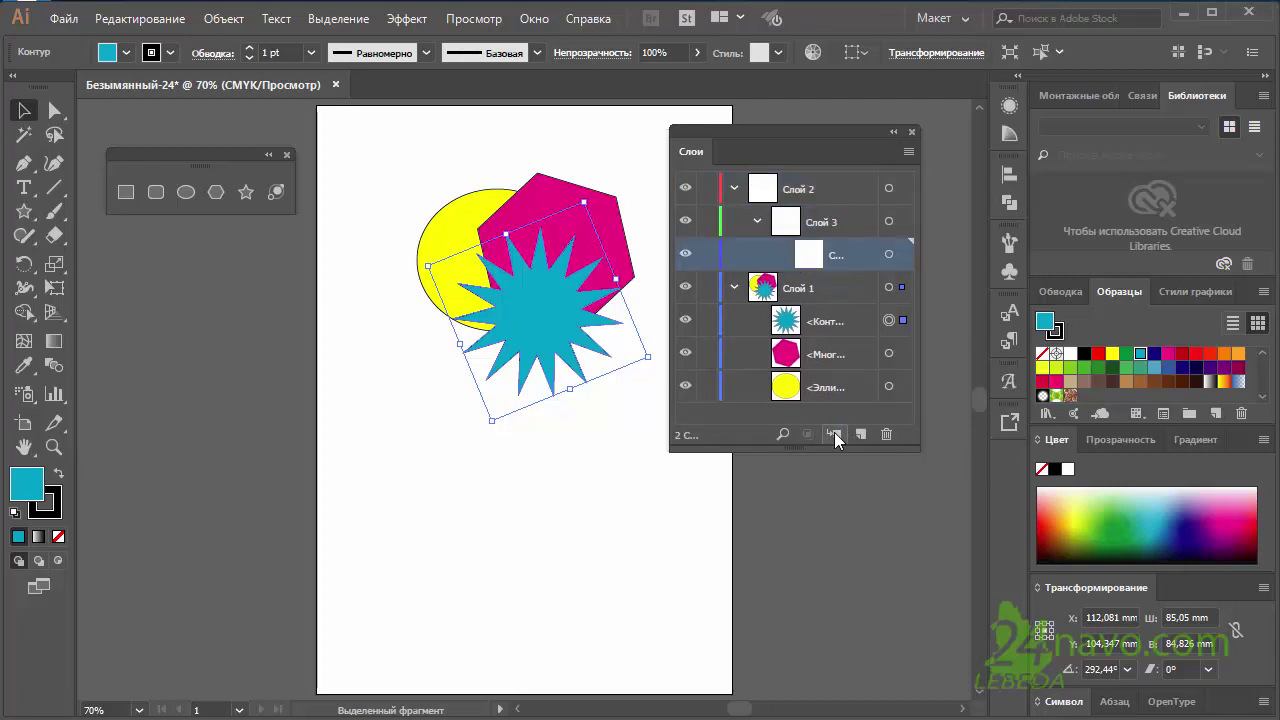
click(834, 434)
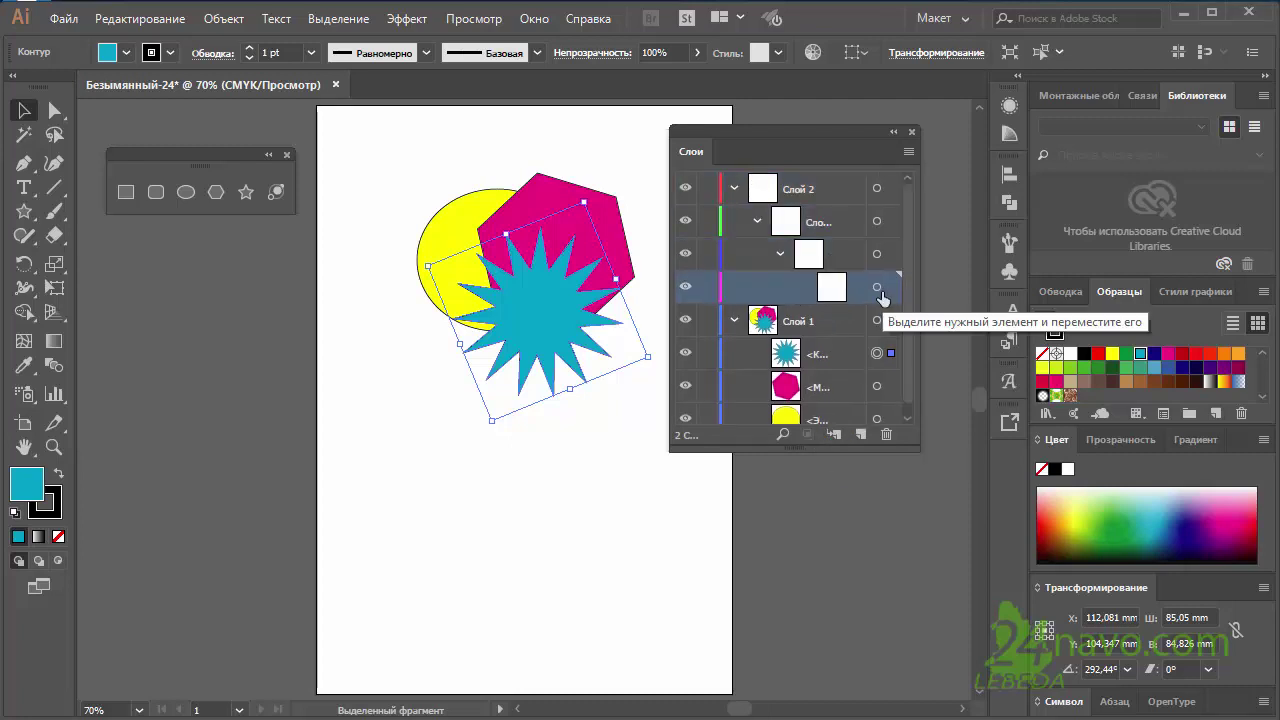
drag(909, 287, 1030, 287)
Toggle the rulers with Ctrl+R and go to the View menu for ruler options
key(ctrl+r)
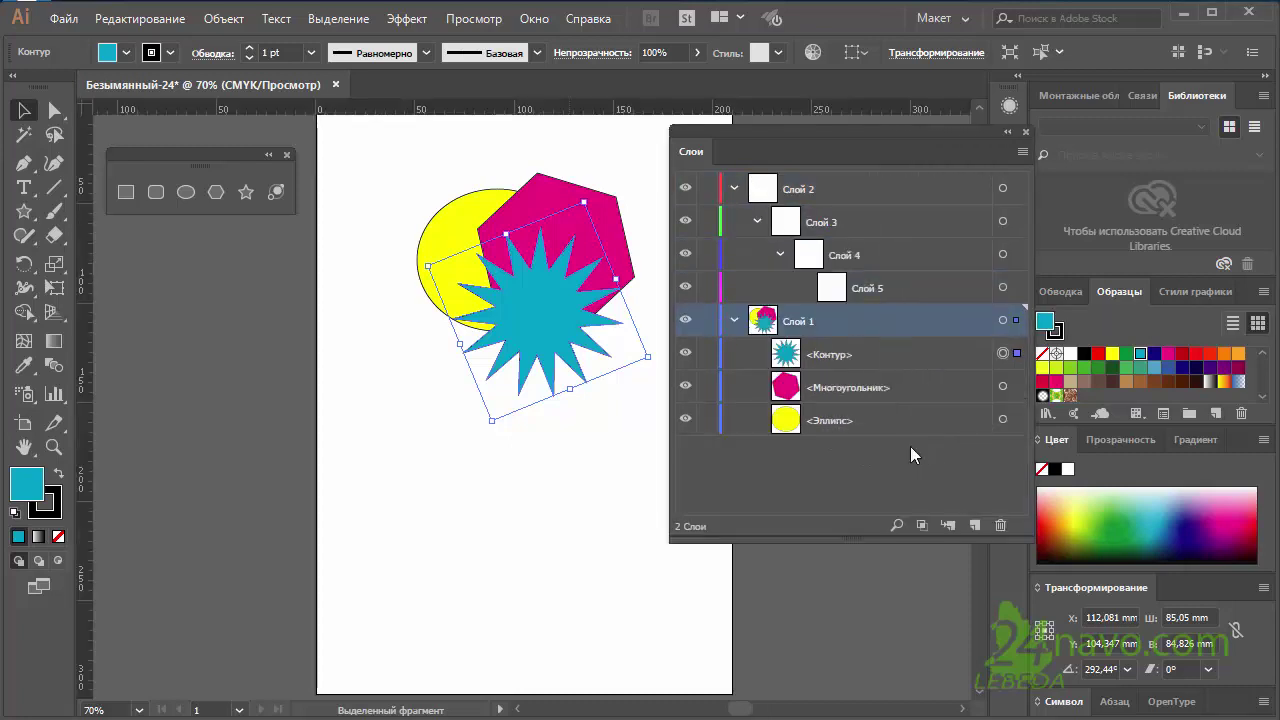
key(ctrl+r)
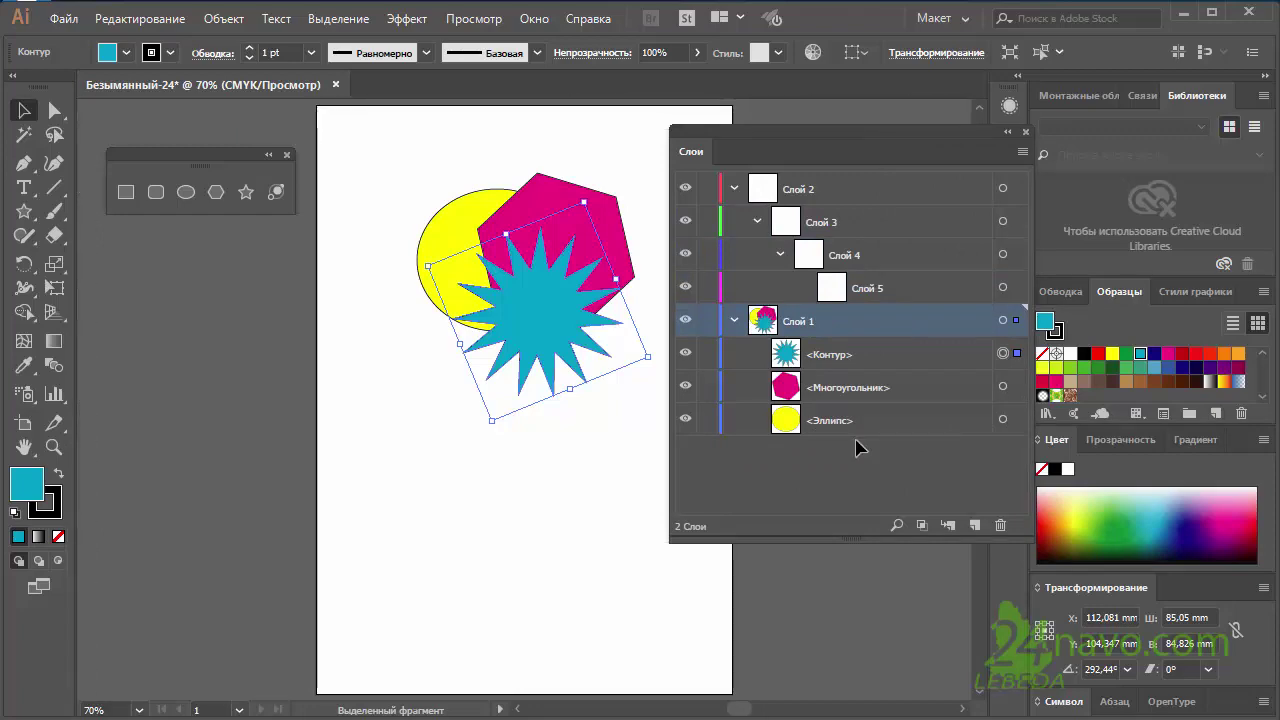
click(479, 24)
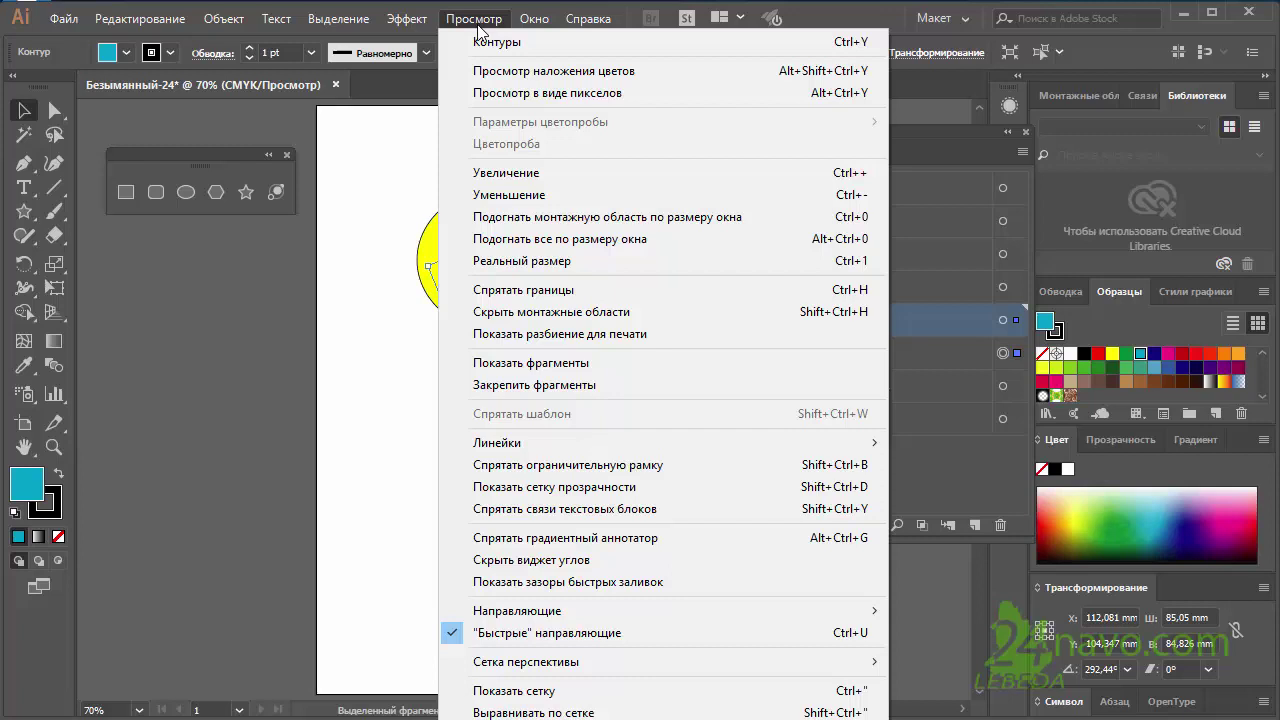
mouse_move(660, 442)
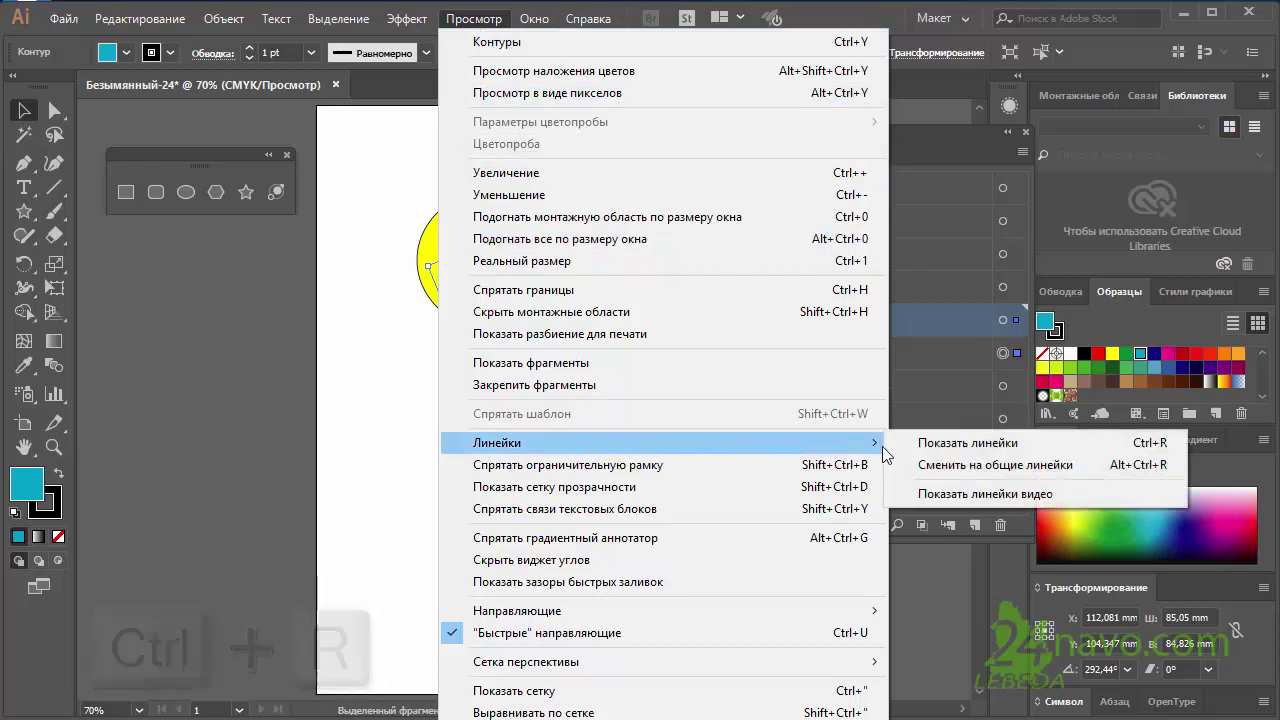
Show rulers and drag a vertical guide near the page's left edge
click(910, 443)
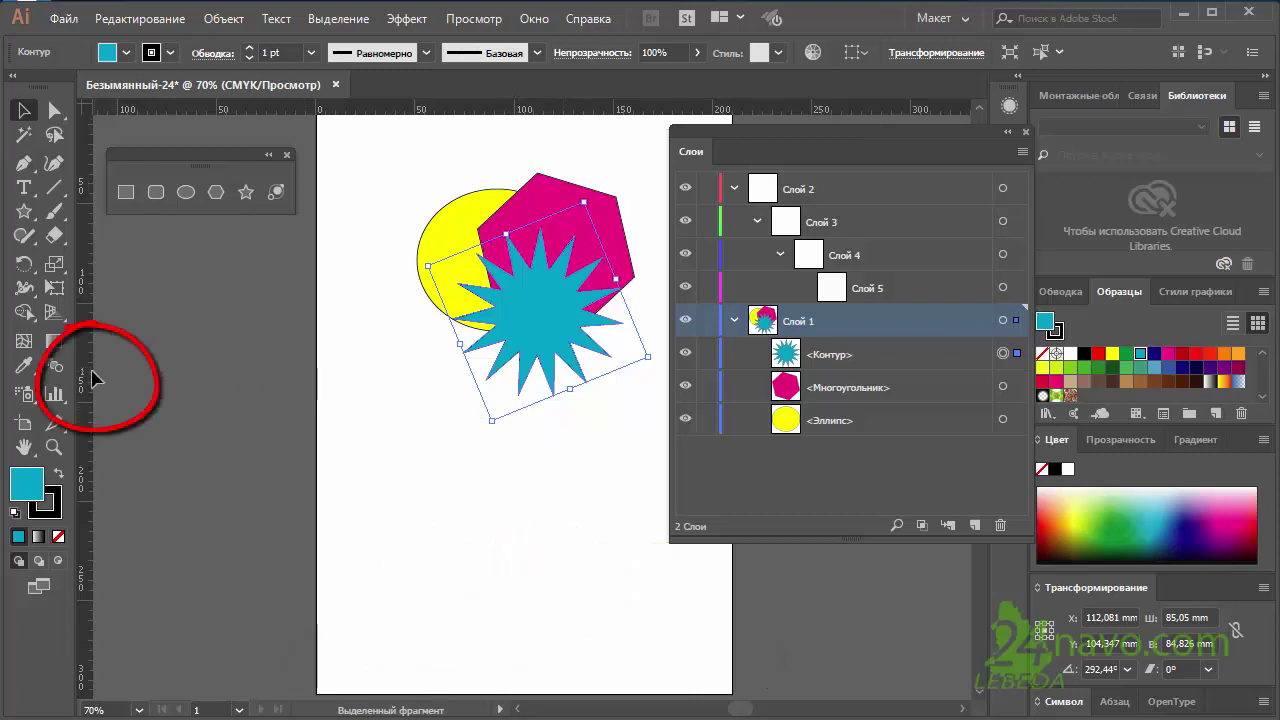
drag(87, 378, 201, 394)
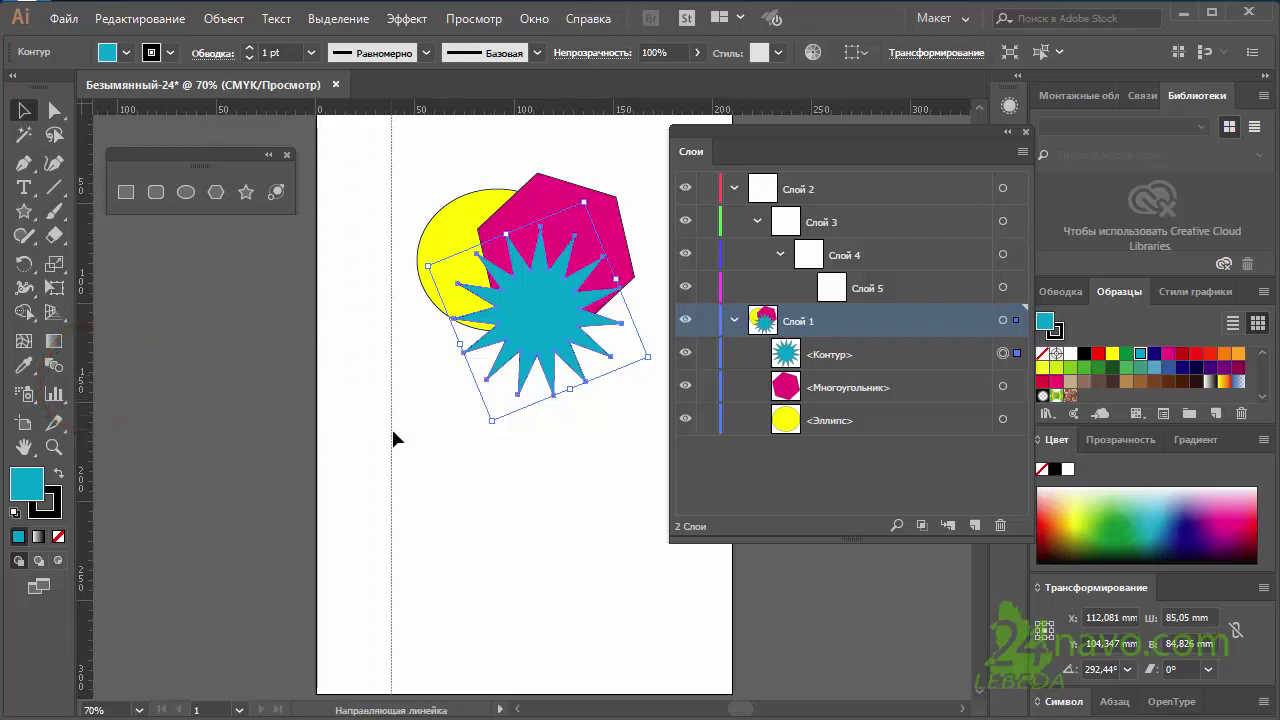
drag(201, 394, 387, 437)
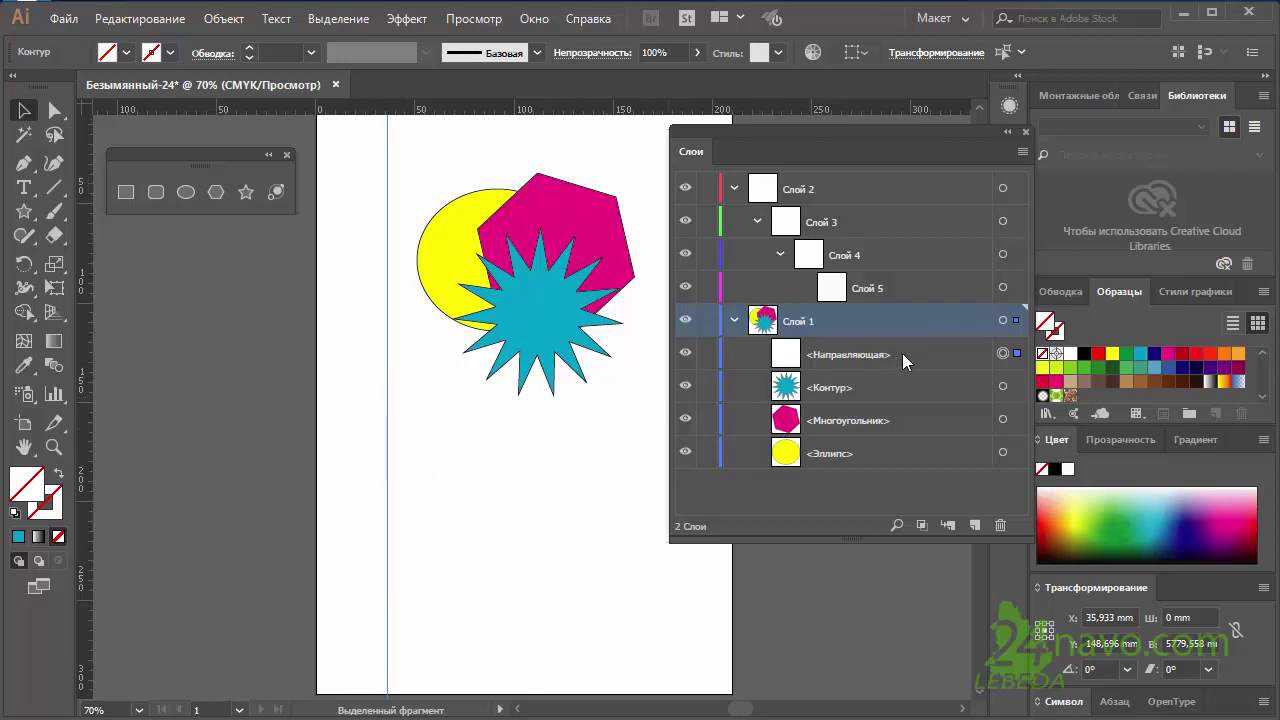
drag(904, 354, 914, 370)
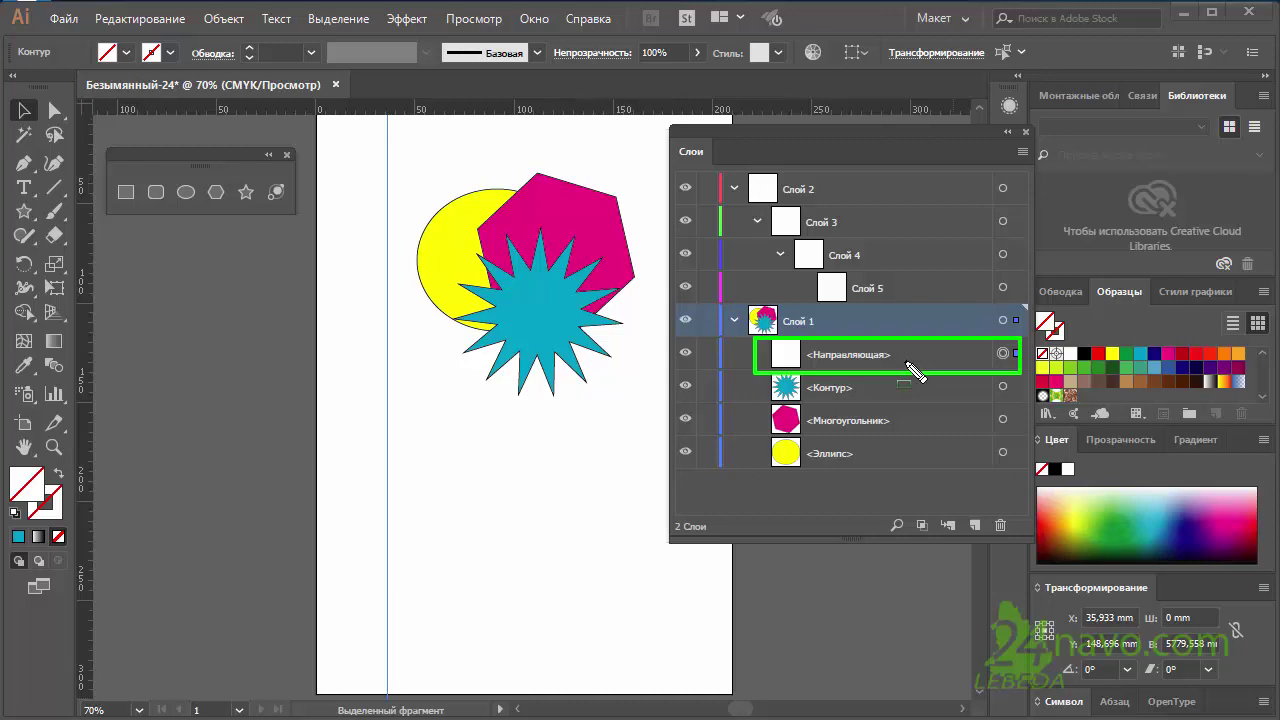
drag(912, 368, 929, 368)
Compare CorelDRAW's separate Guides layer in the Object Manager, then return to Illustrator
drag(929, 369, 919, 368)
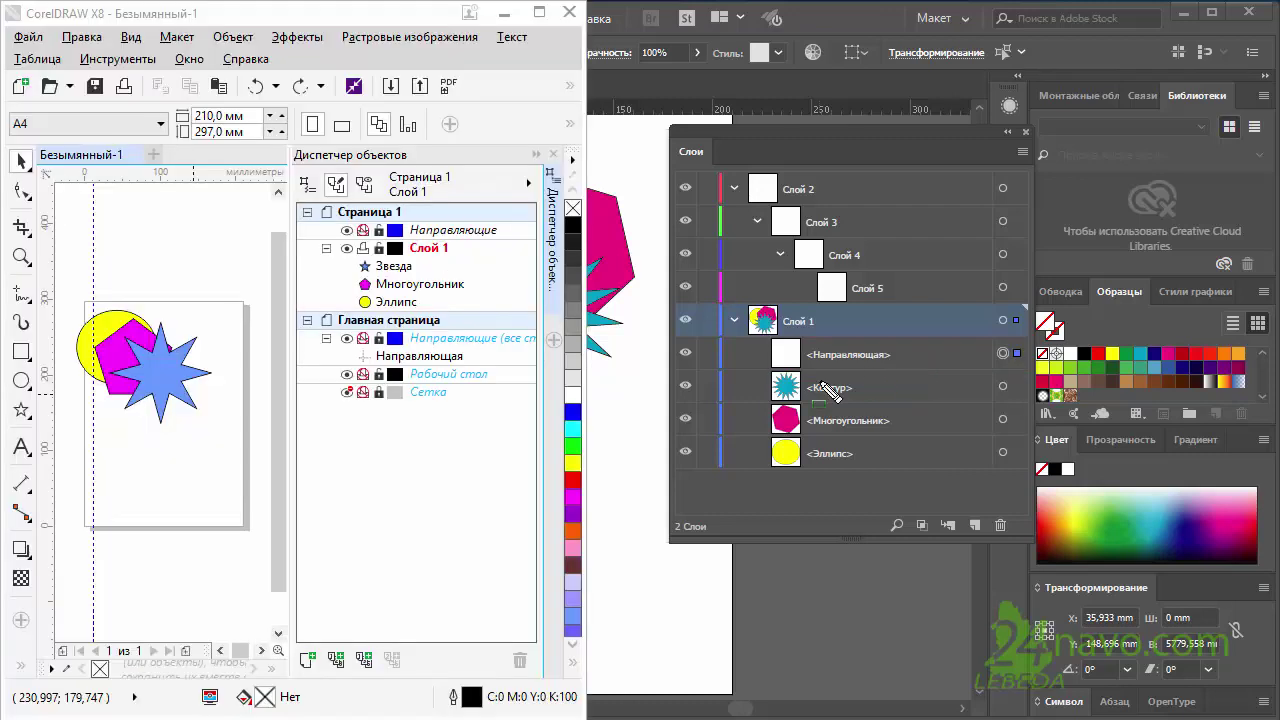
mouse_move(919, 368)
mouse_down()
mouse_move(420, 365)
mouse_move(568, 378)
mouse_move(542, 367)
mouse_up()
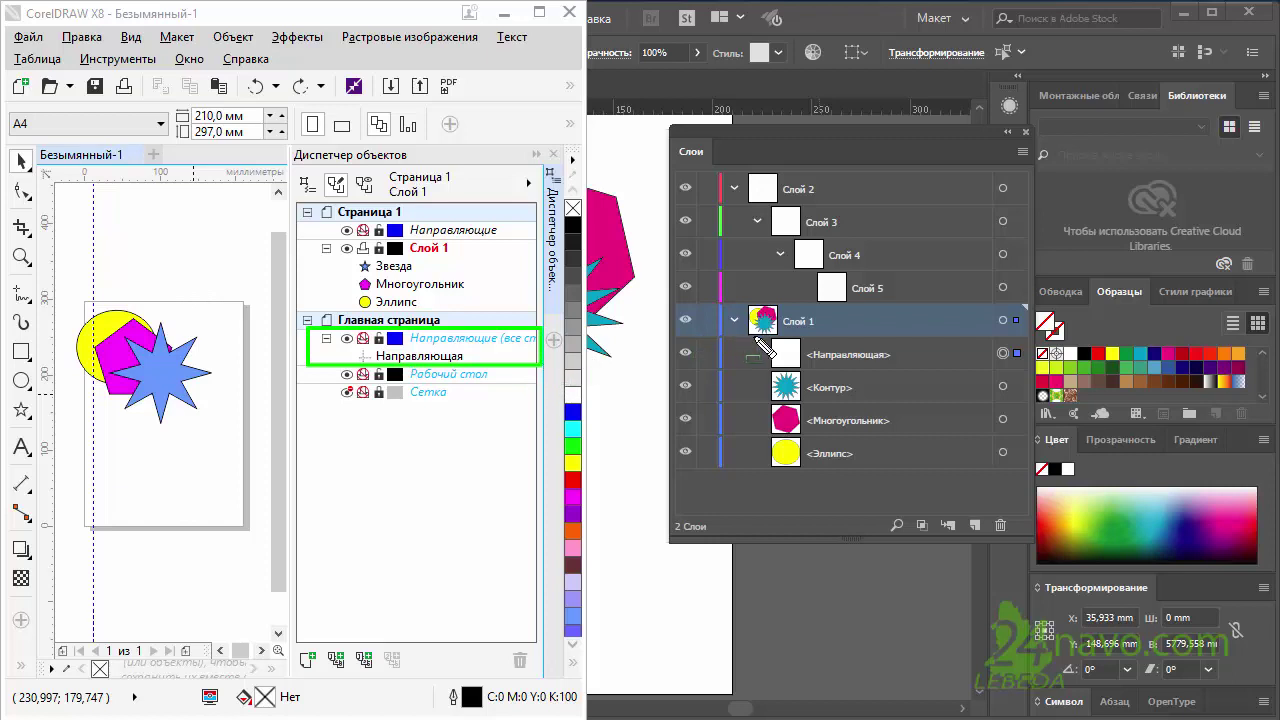
mouse_move(542, 366)
mouse_down()
mouse_move(934, 350)
mouse_move(870, 354)
mouse_move(893, 364)
mouse_up()
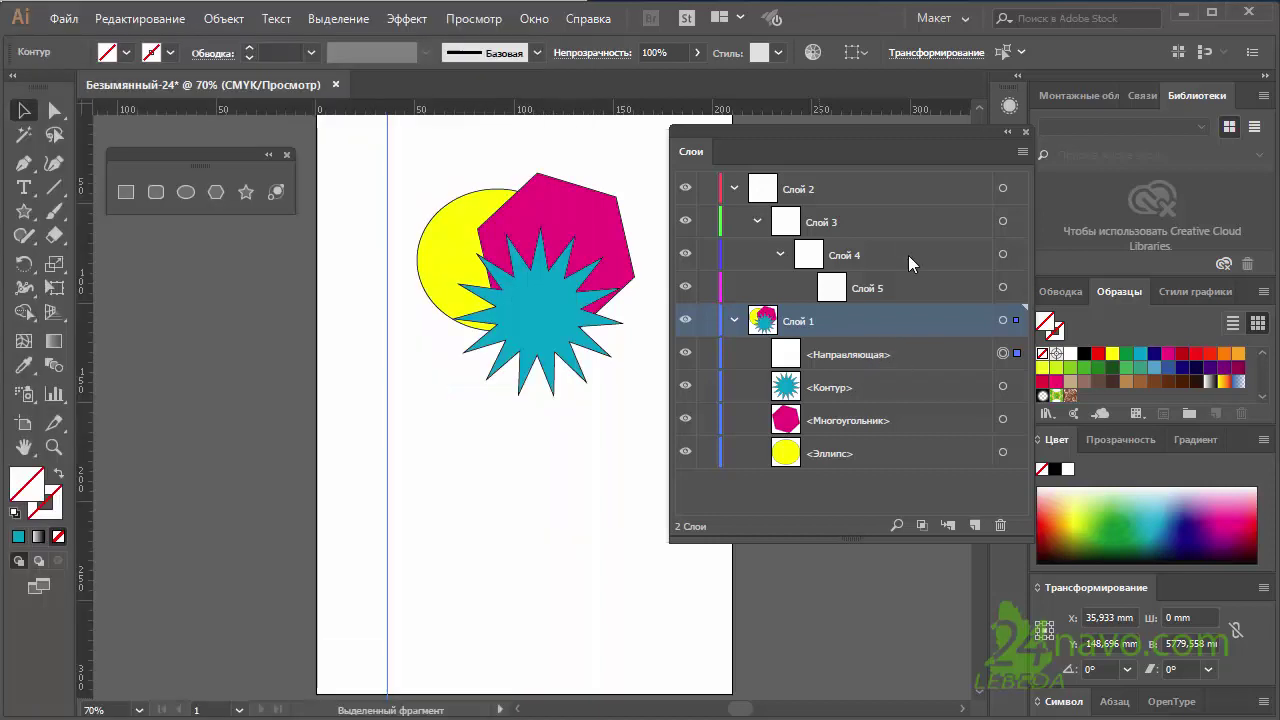
Drag the <Направляющая> guide into Слой 5 and expand Слой 5 to show it
click(889, 353)
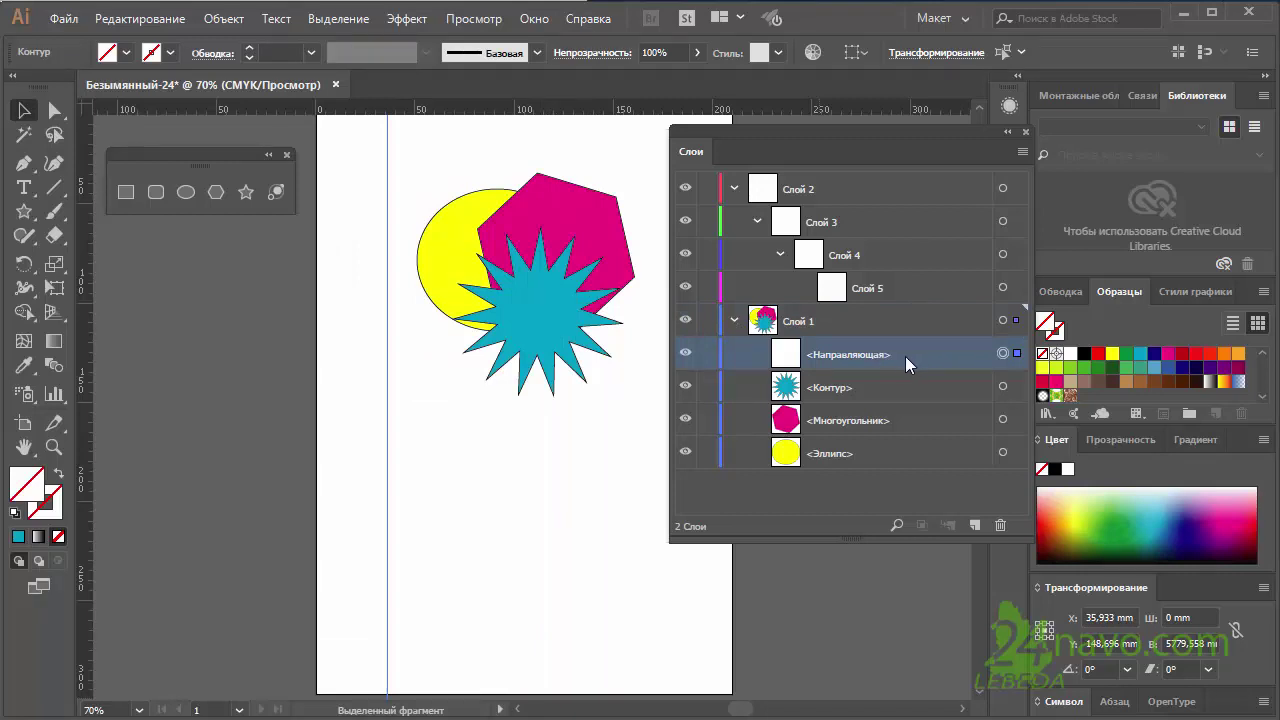
drag(907, 355, 912, 287)
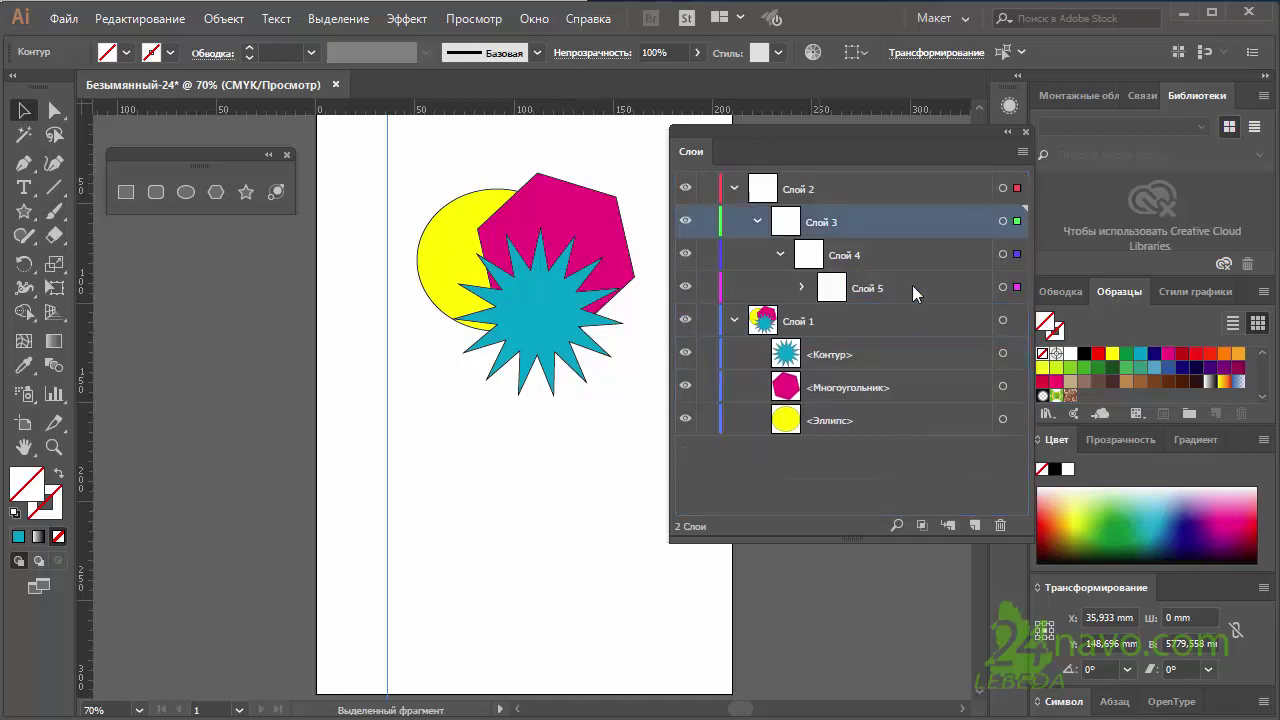
click(804, 290)
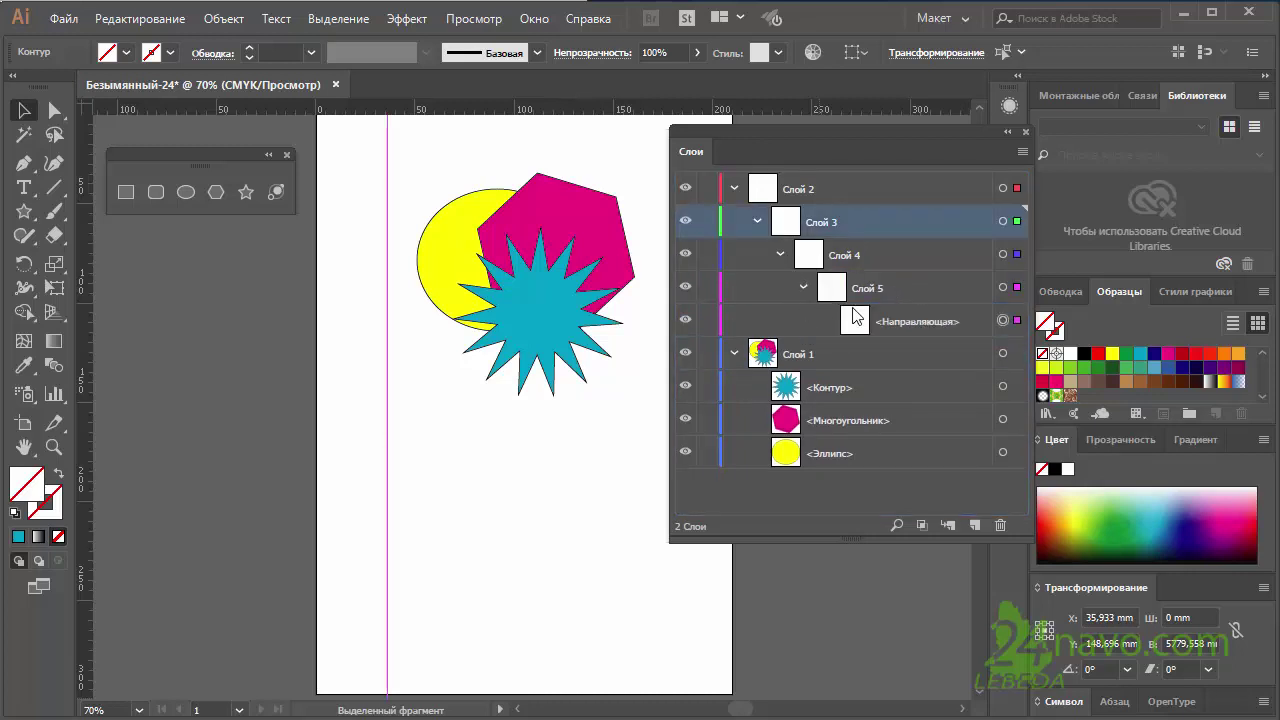
click(915, 322)
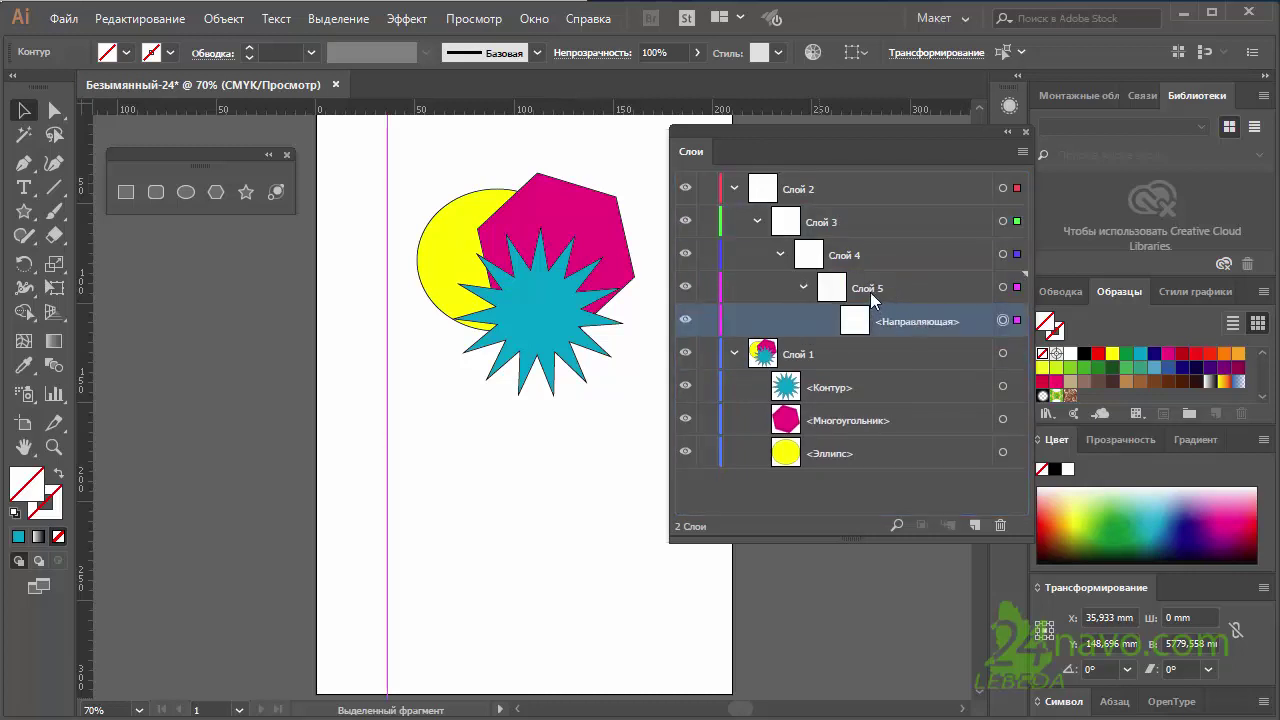
click(871, 293)
click(905, 318)
Rename the top layer Слой 2 to "2"
double_click(800, 190)
text(2)
key(Return)
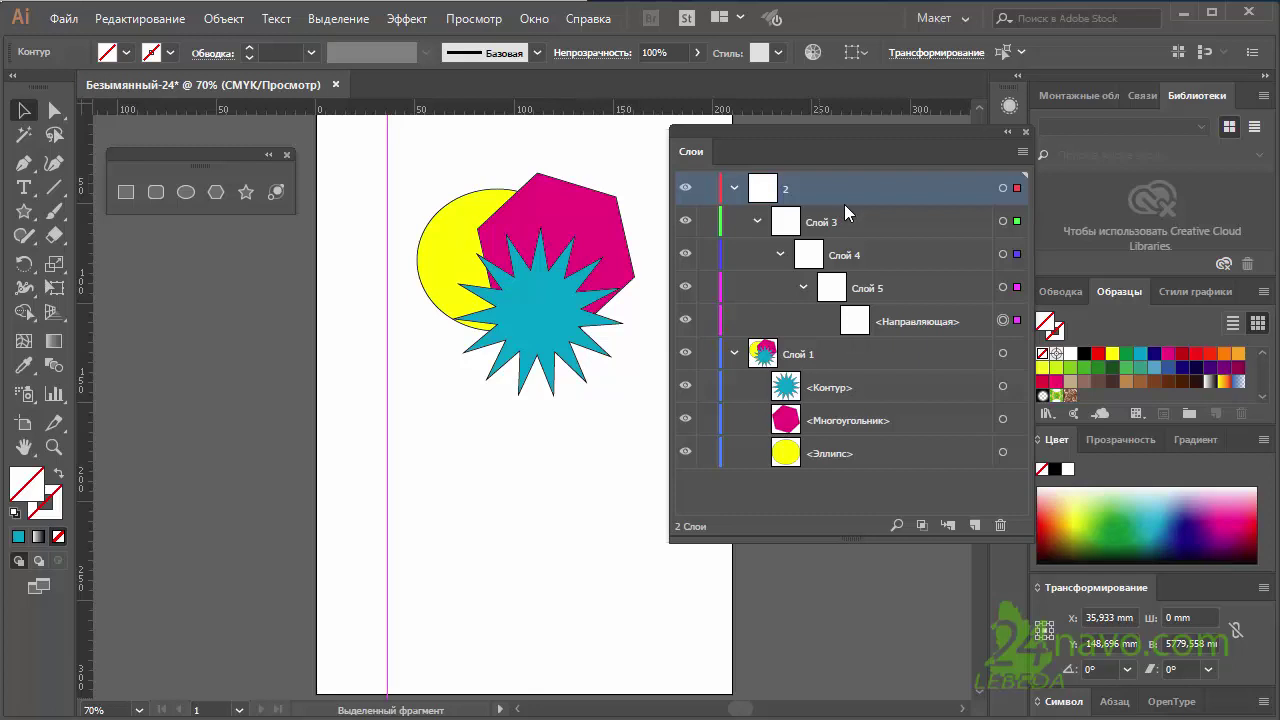
Resize the Layers panel, select Слой 3, then the hexagon's item in Слой 1
mouse_move(844, 204)
mouse_down()
mouse_move(910, 512)
mouse_move(945, 545)
mouse_up()
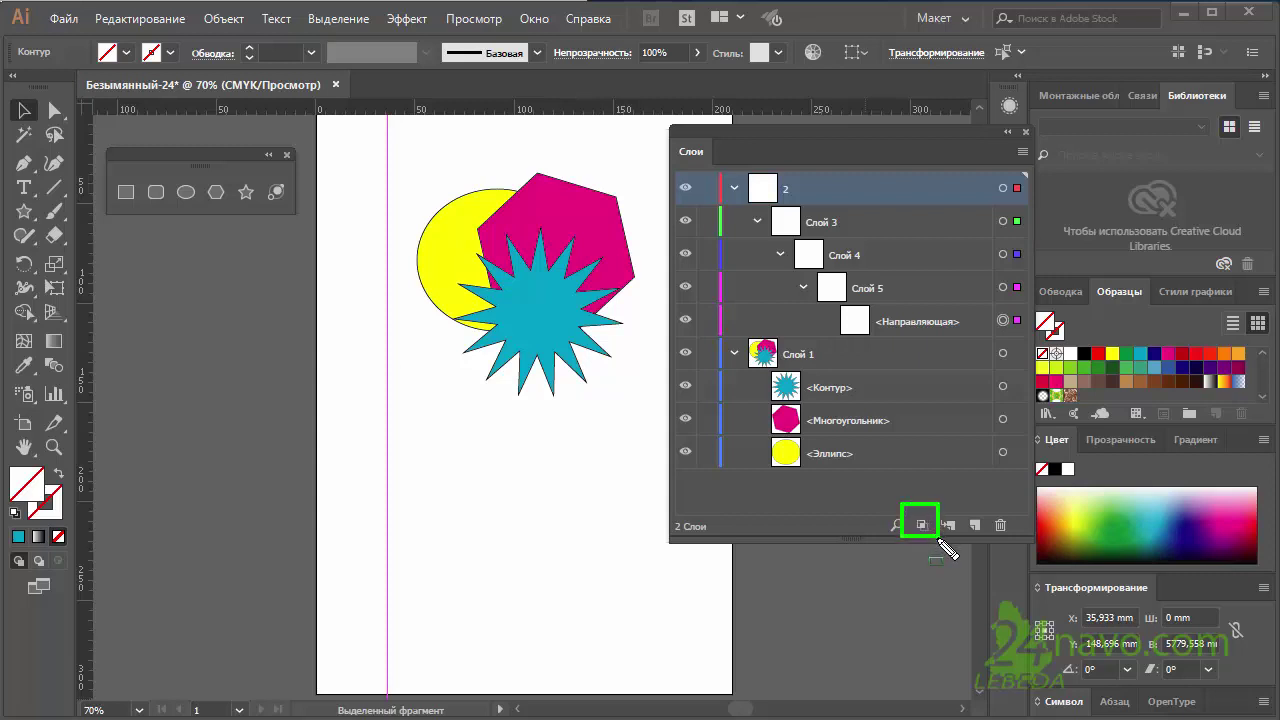
drag(945, 548, 935, 530)
click(871, 221)
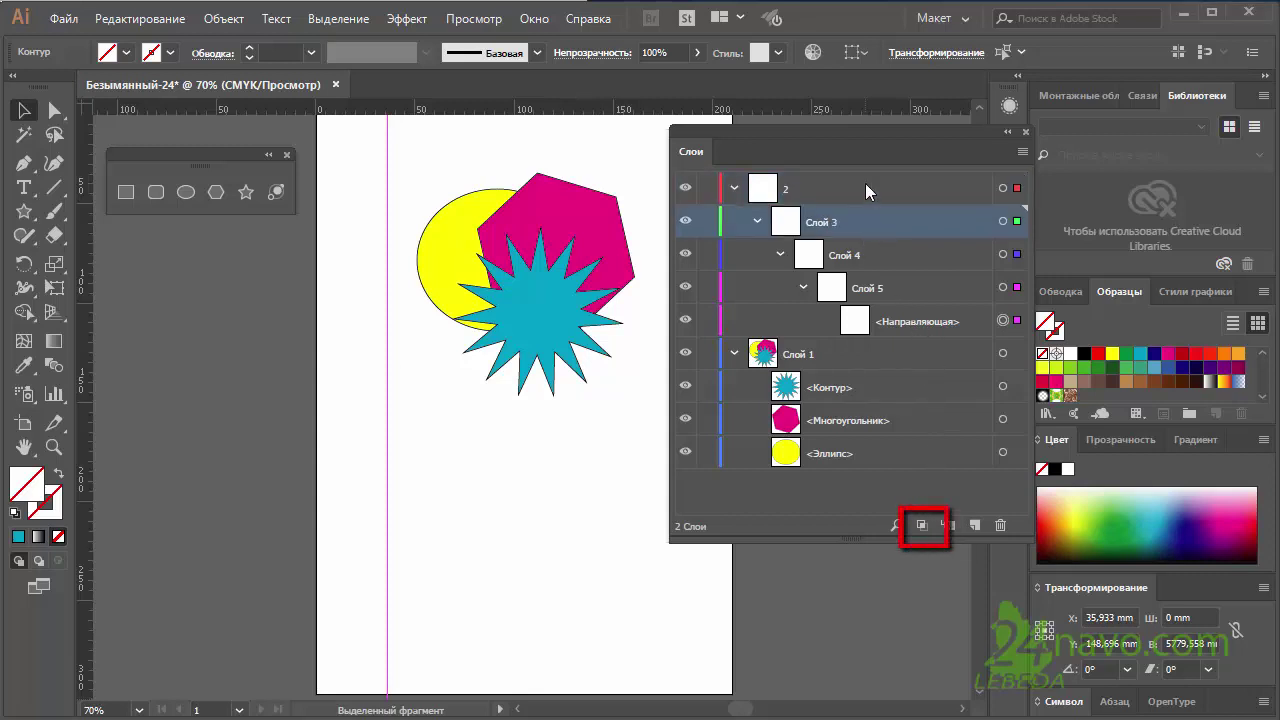
click(865, 188)
click(870, 221)
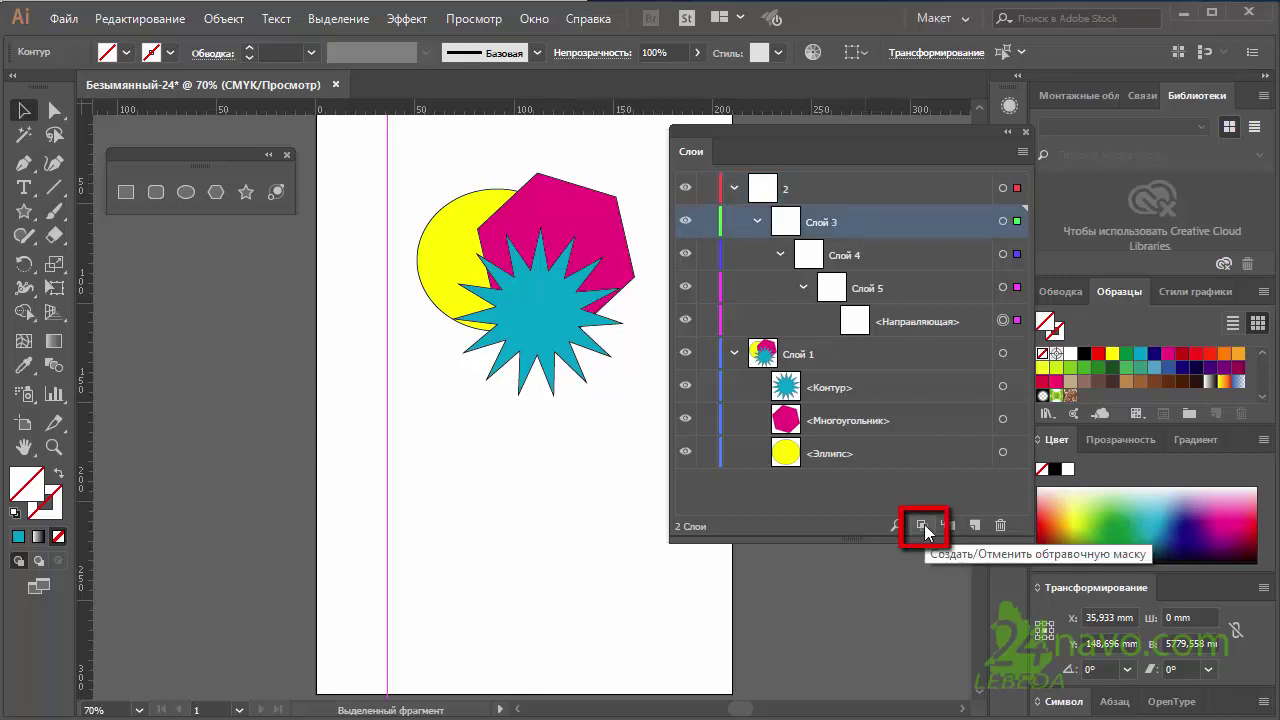
click(892, 425)
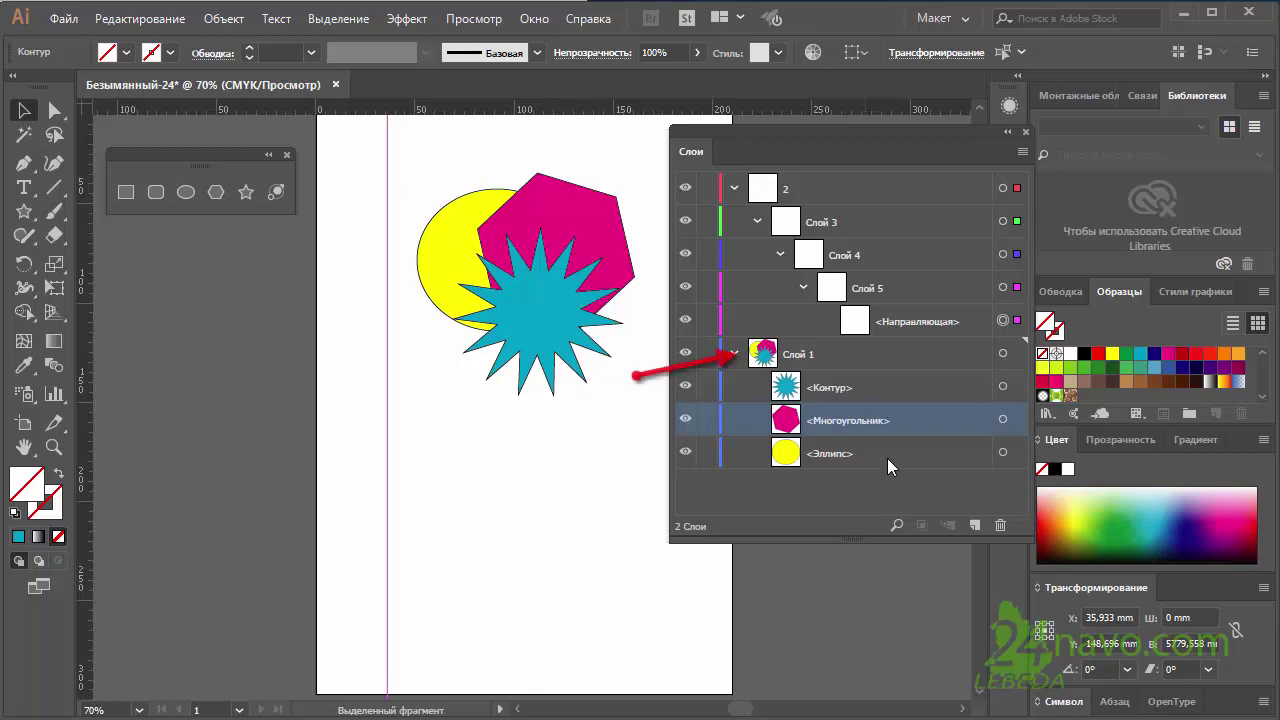
click(874, 349)
click(968, 383)
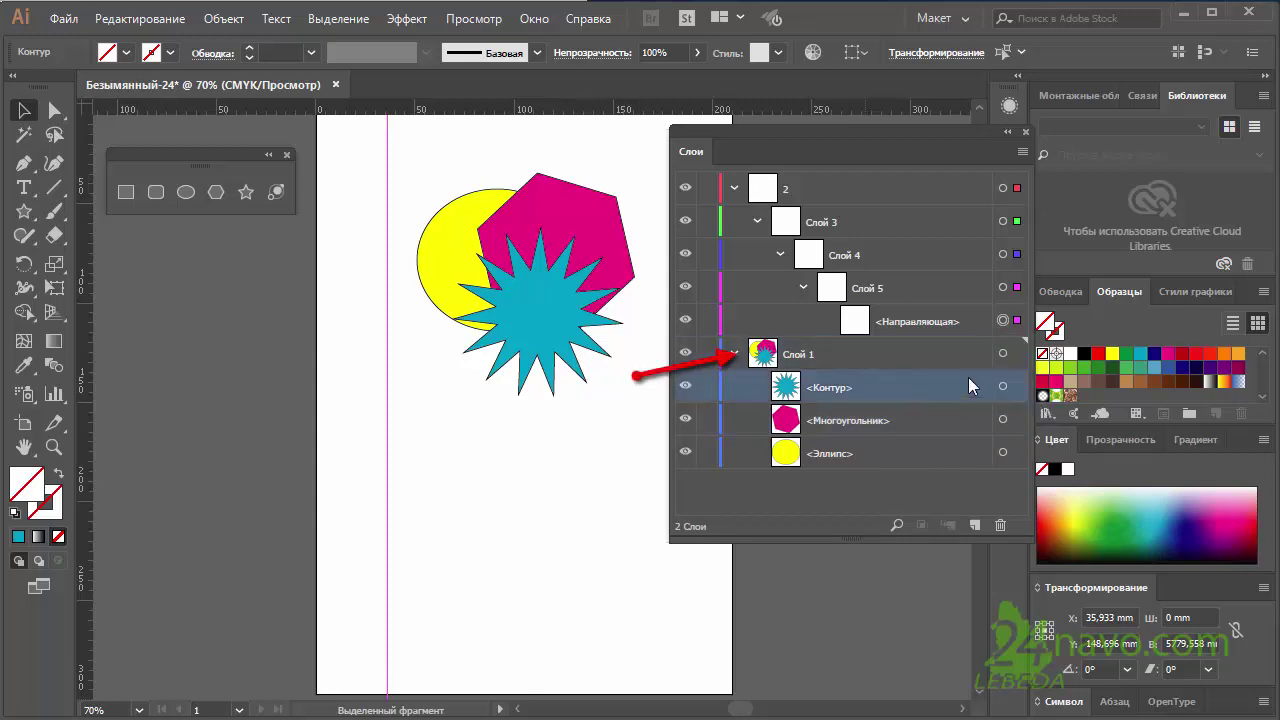
click(970, 362)
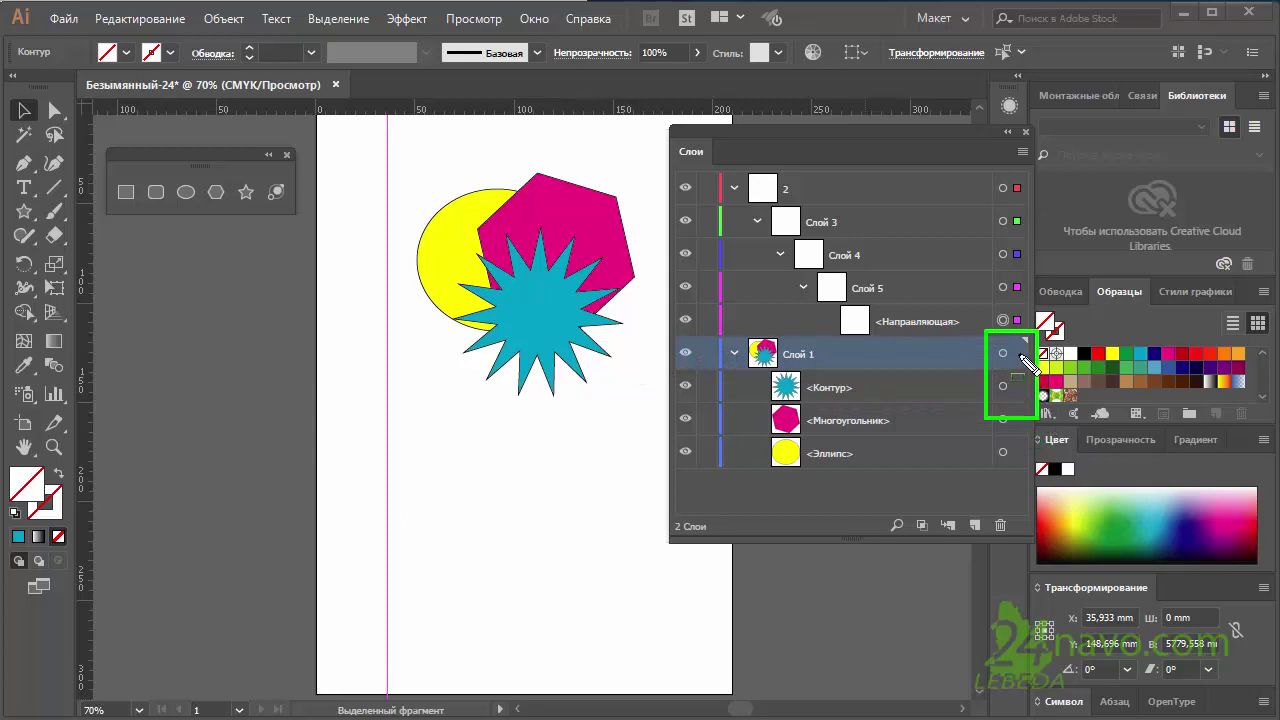
mouse_move(1026, 347)
mouse_down()
mouse_move(1035, 358)
mouse_move(1009, 371)
mouse_up()
click(966, 386)
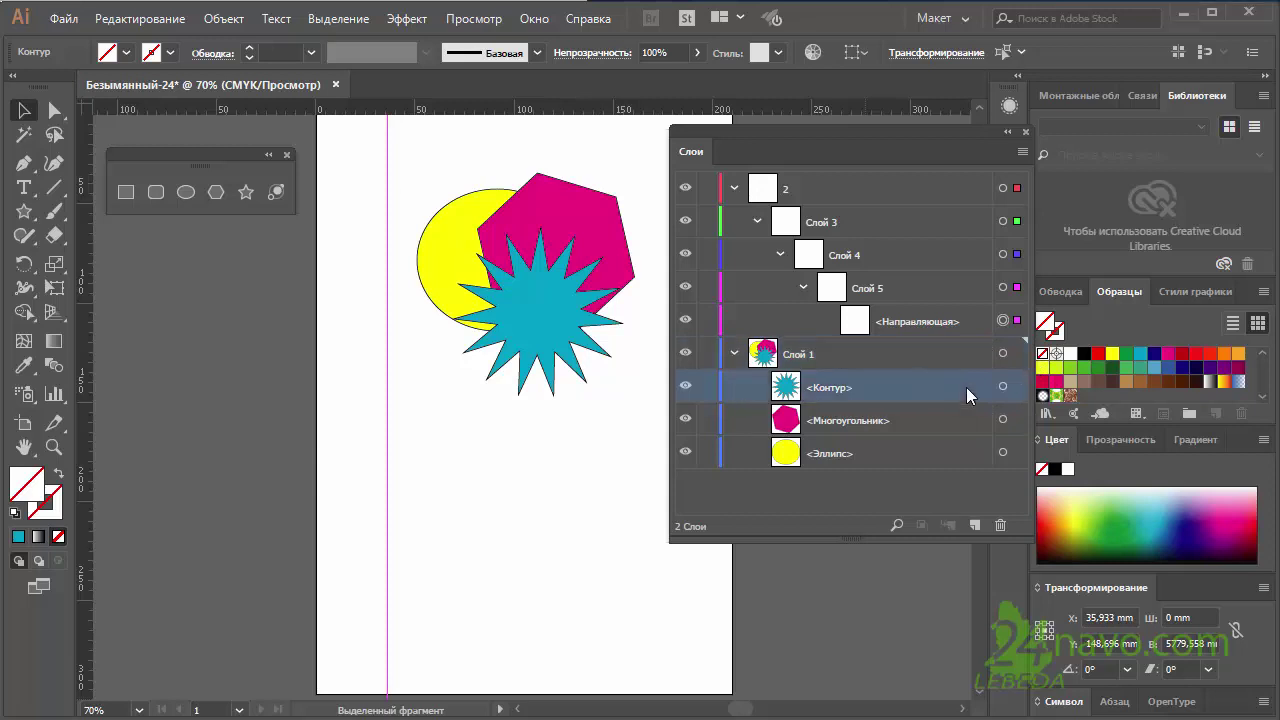
click(953, 359)
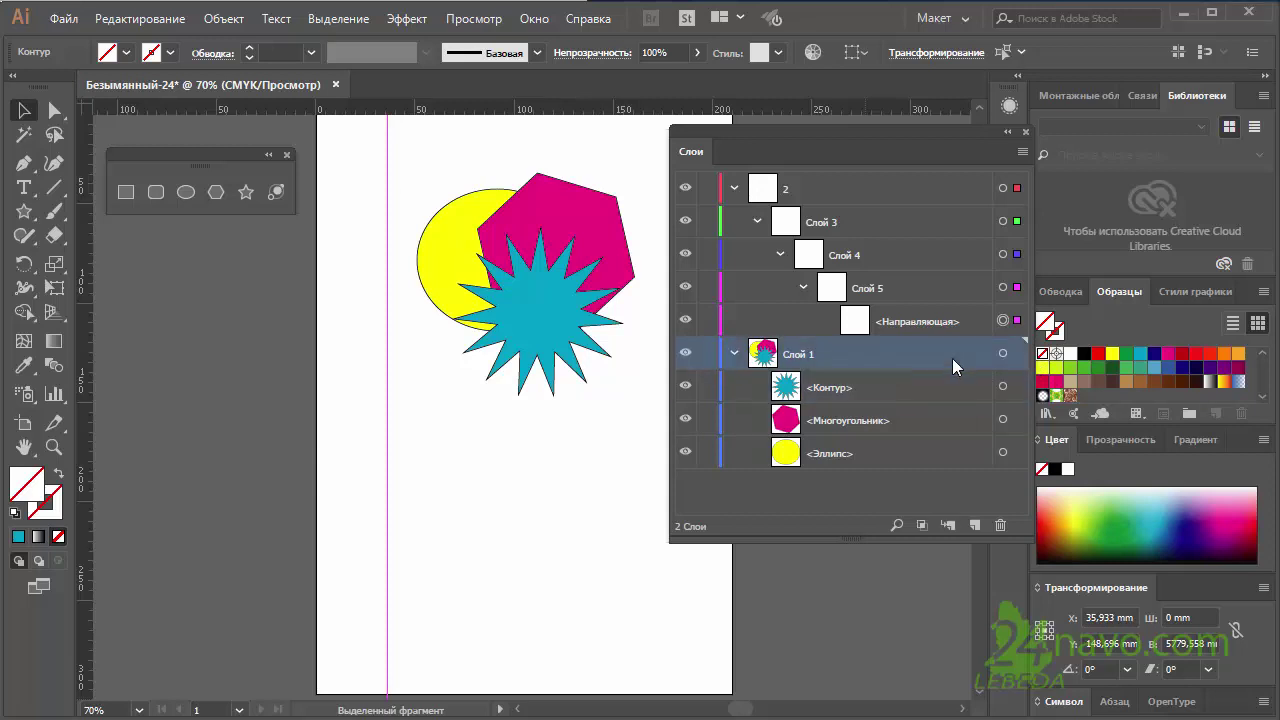
click(952, 381)
click(966, 357)
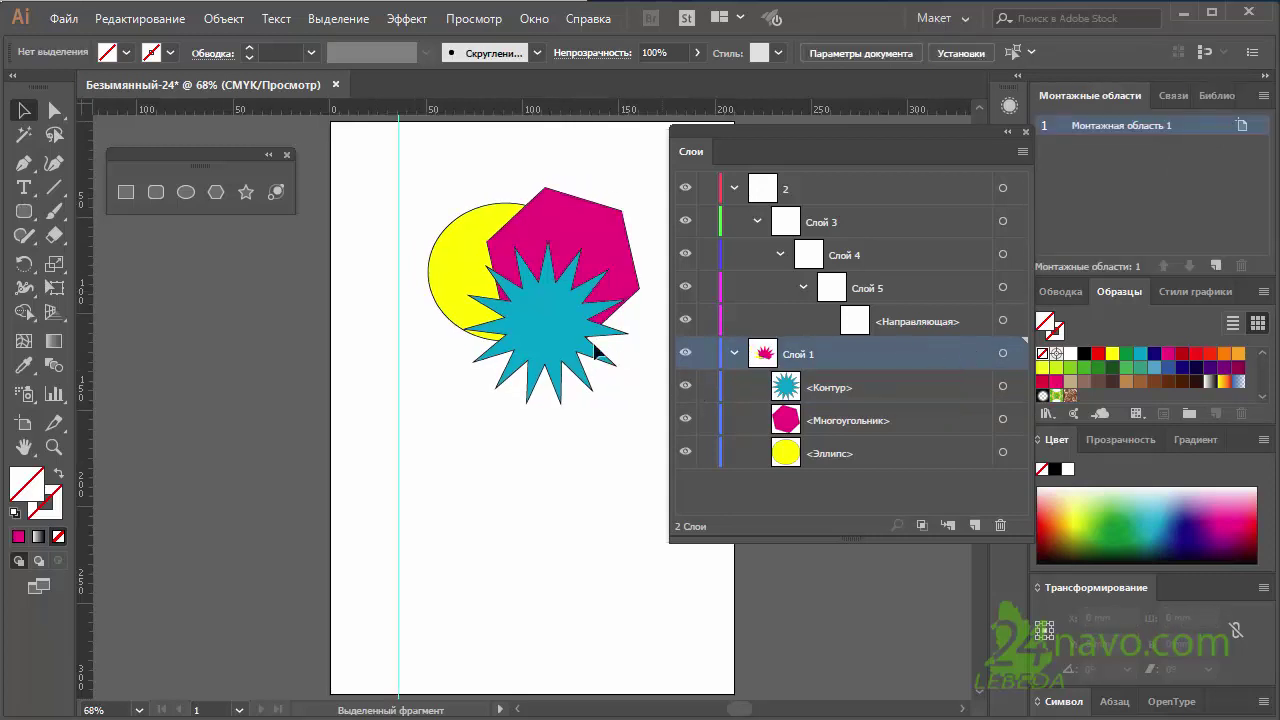
Load nature-wall.jpg as a linked image through File > Place
click(64, 19)
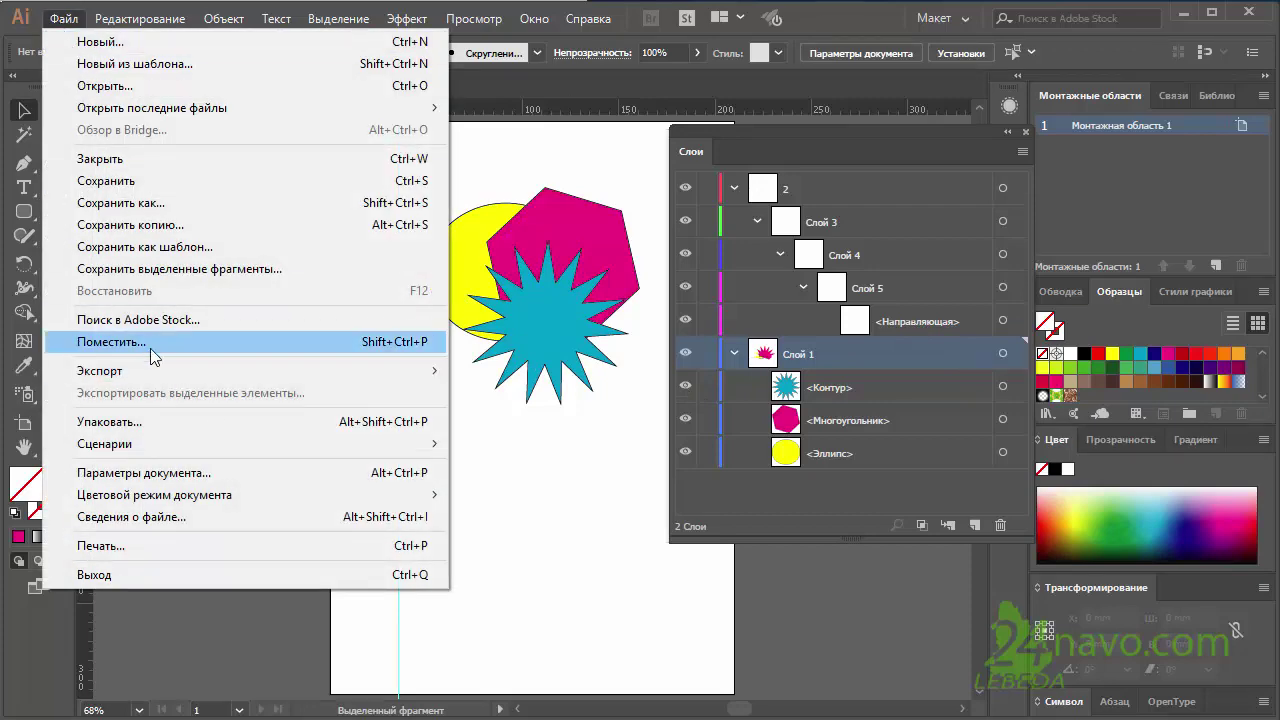
click(144, 341)
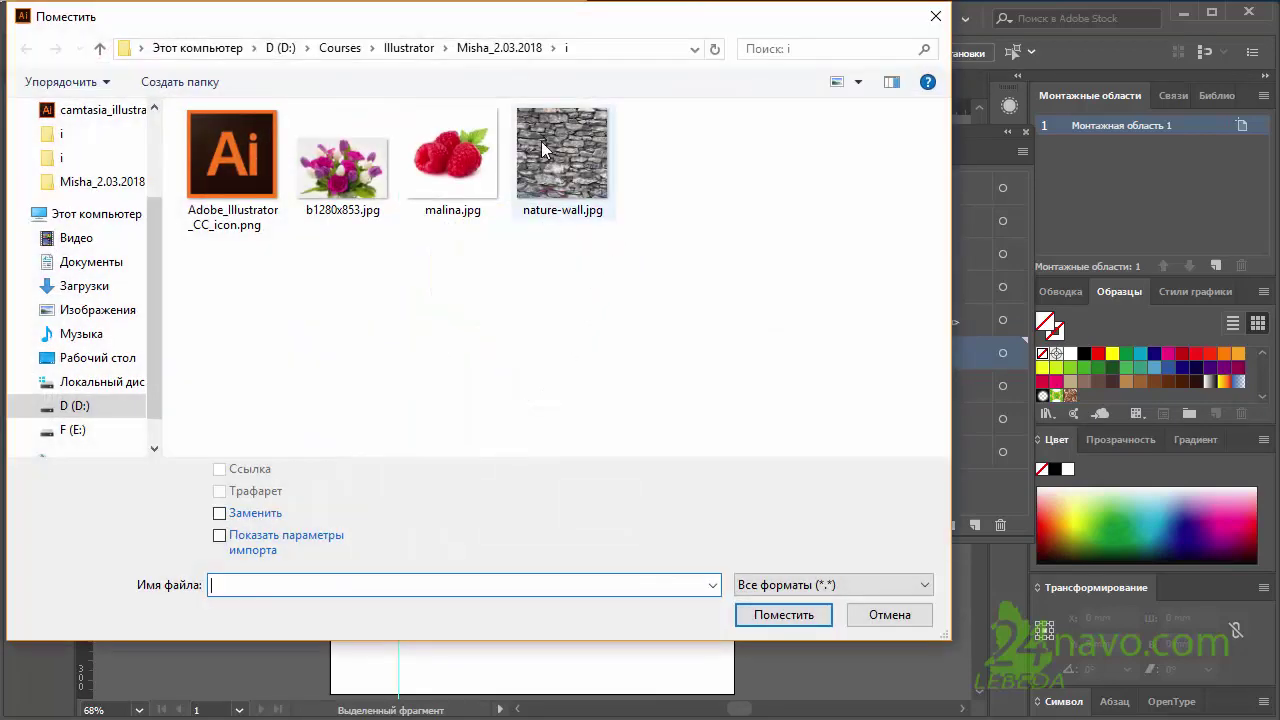
click(568, 167)
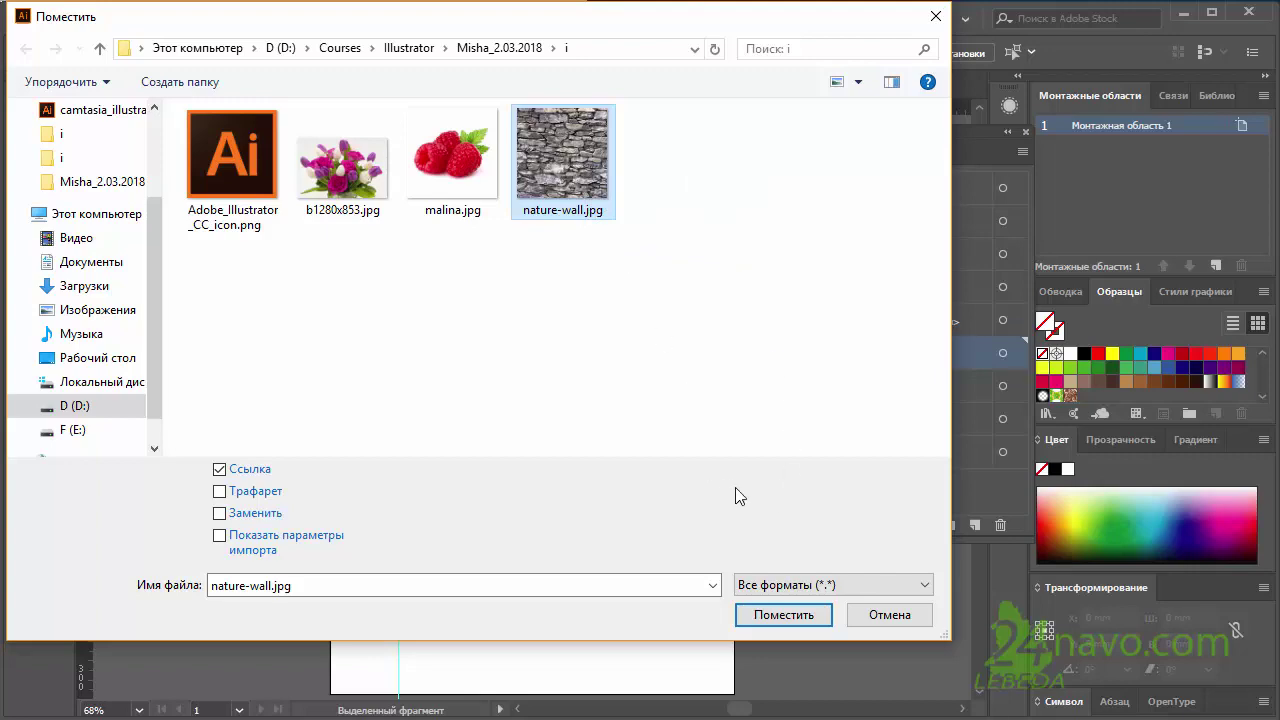
click(790, 617)
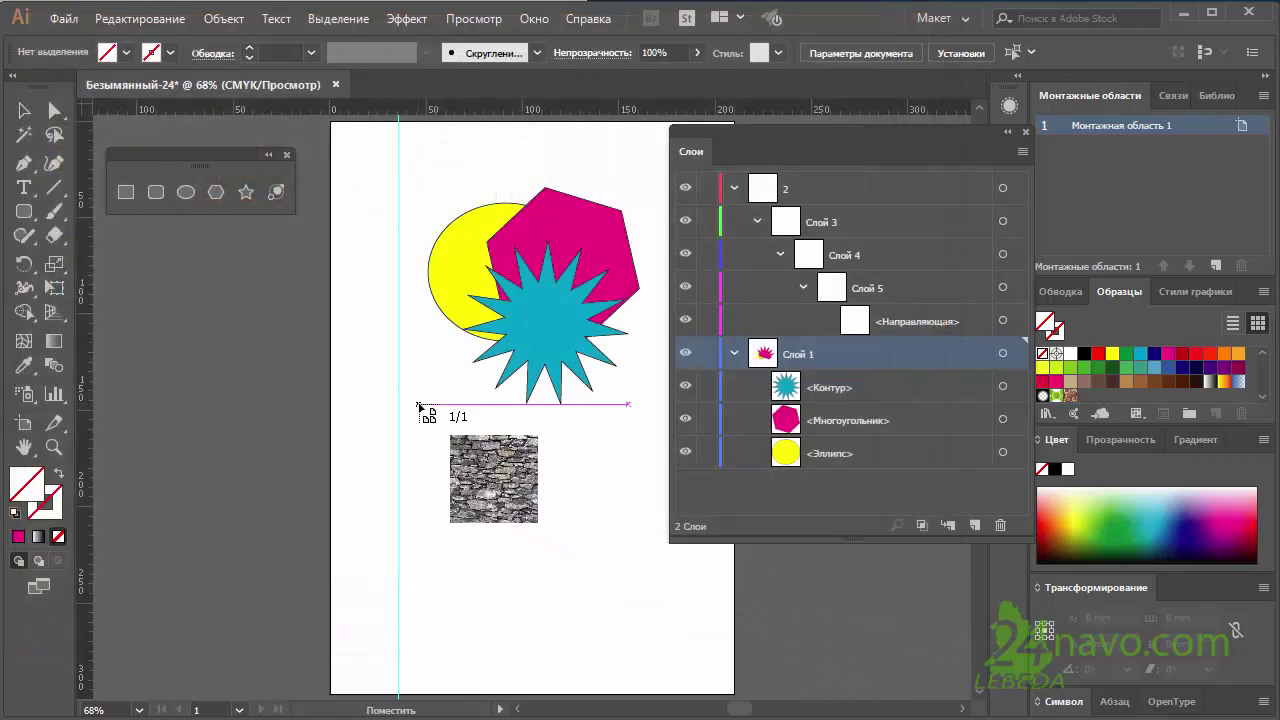
Drop the nature-wall image on the artboard and move it to the bottom of Слой 1, behind the shapes
drag(419, 402, 641, 598)
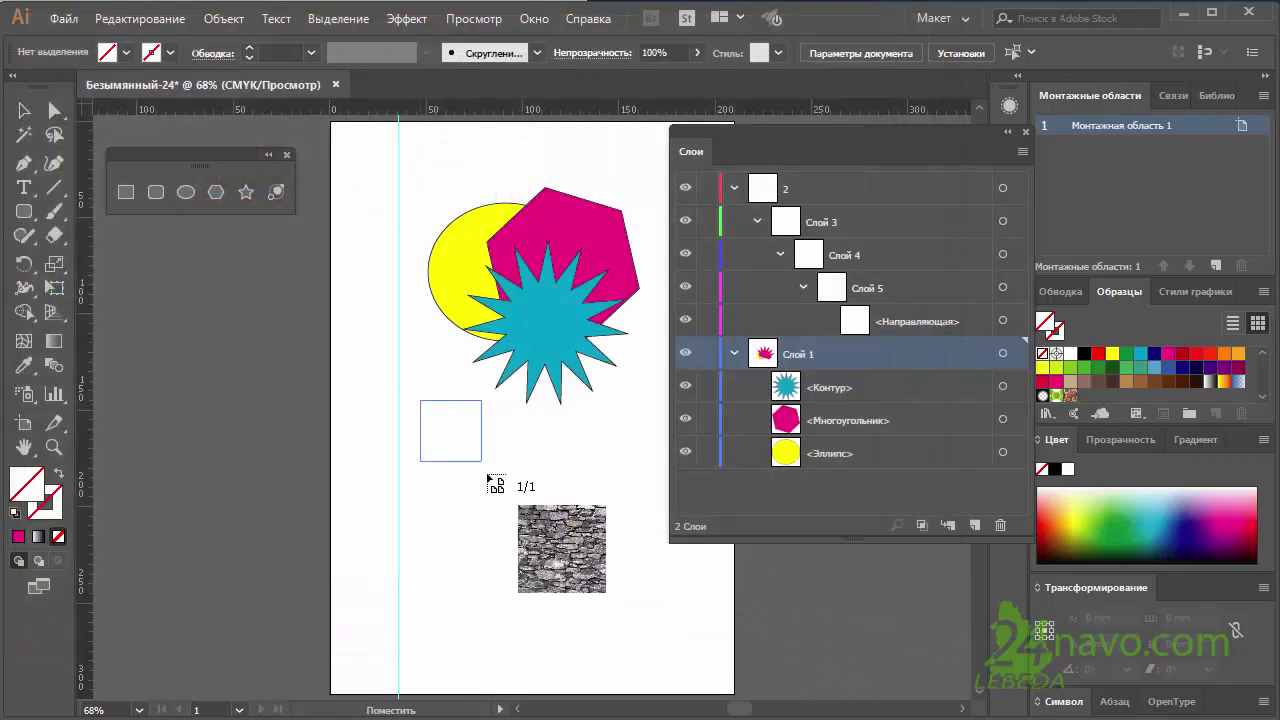
click(654, 540)
click(940, 387)
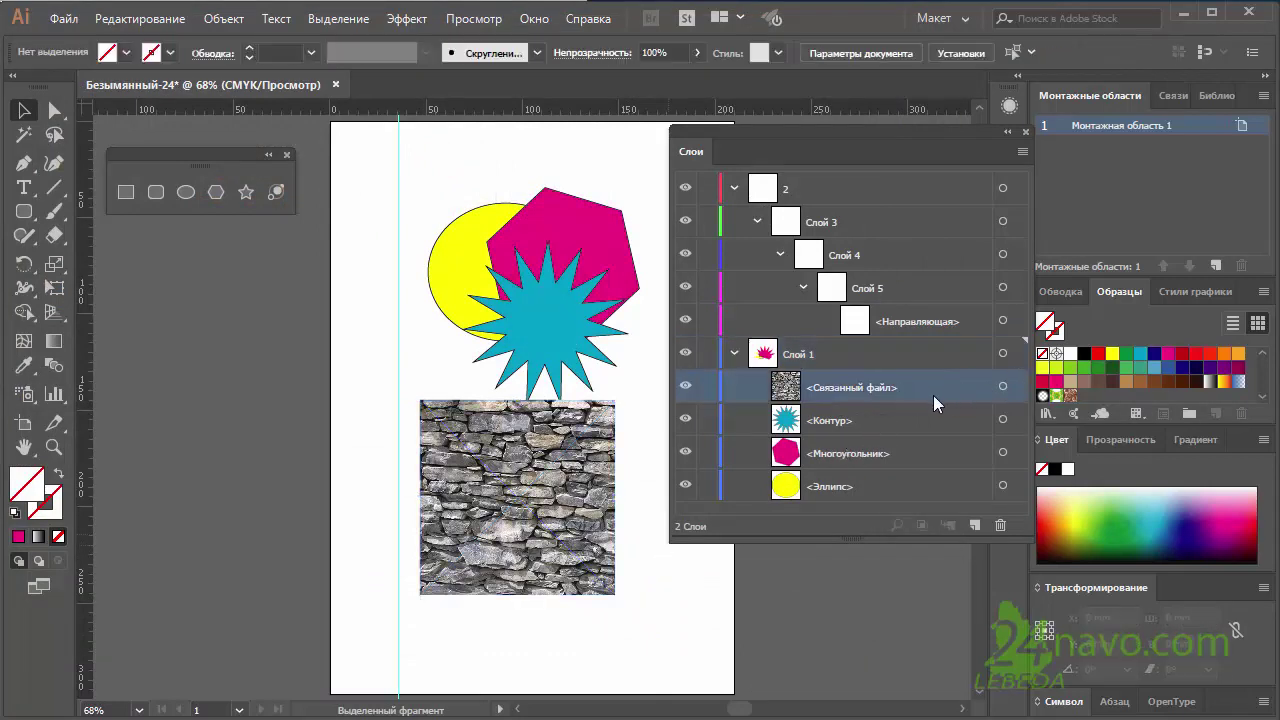
drag(934, 386, 921, 499)
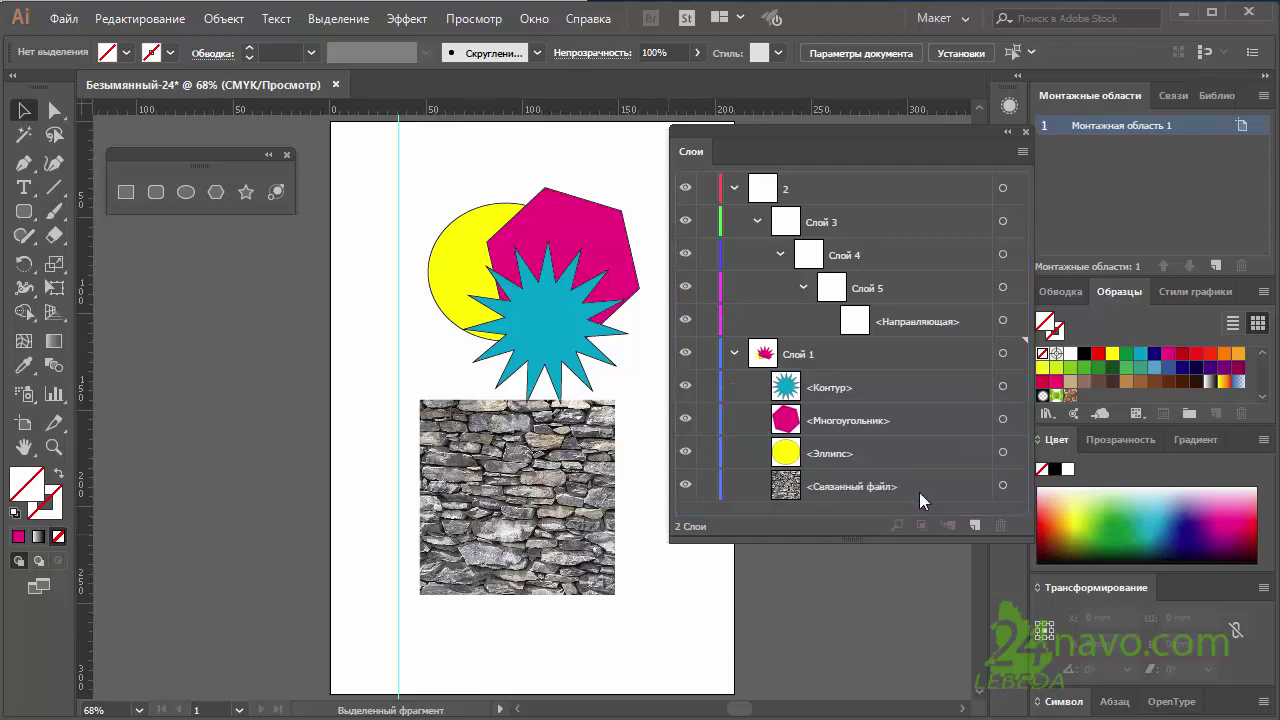
drag(590, 527, 605, 315)
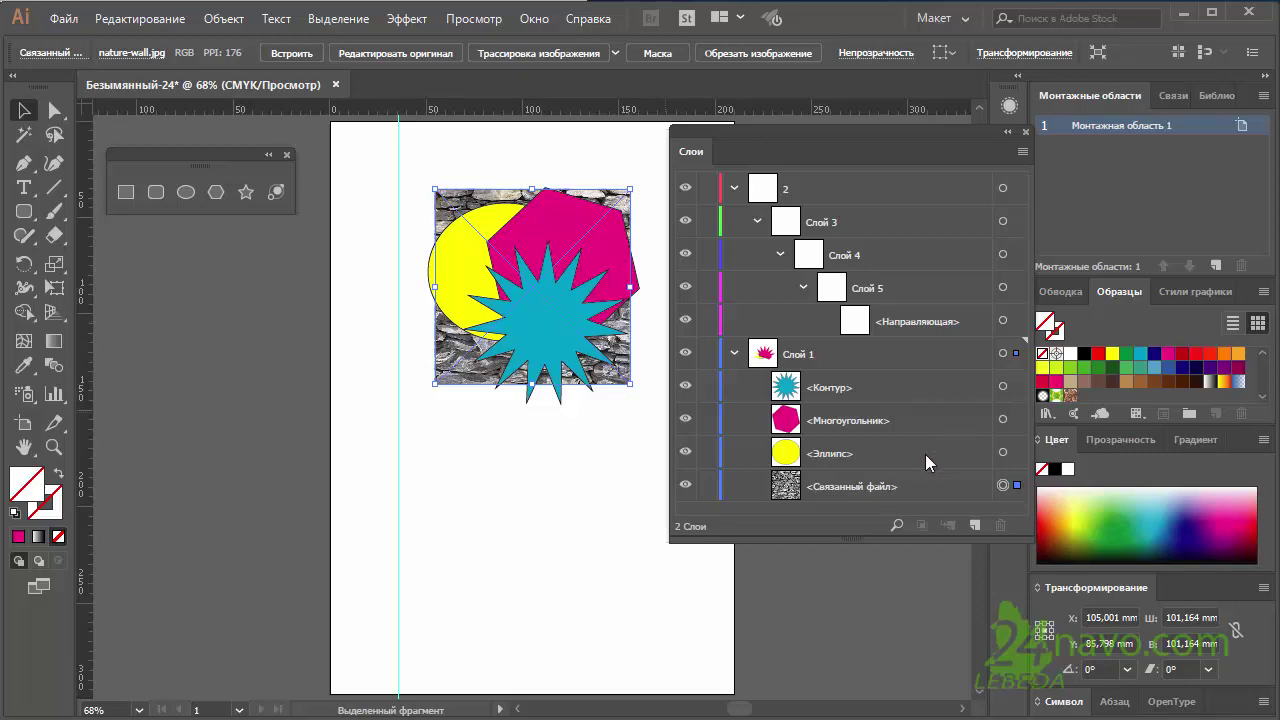
click(877, 352)
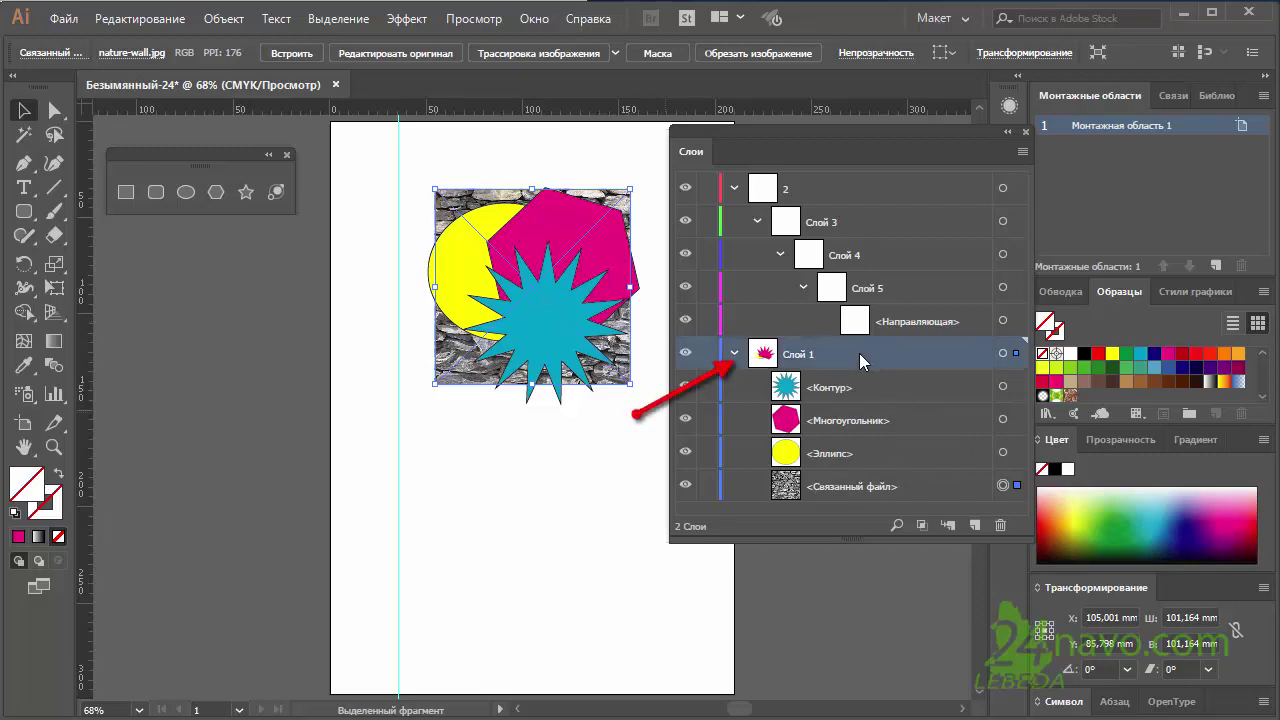
click(921, 522)
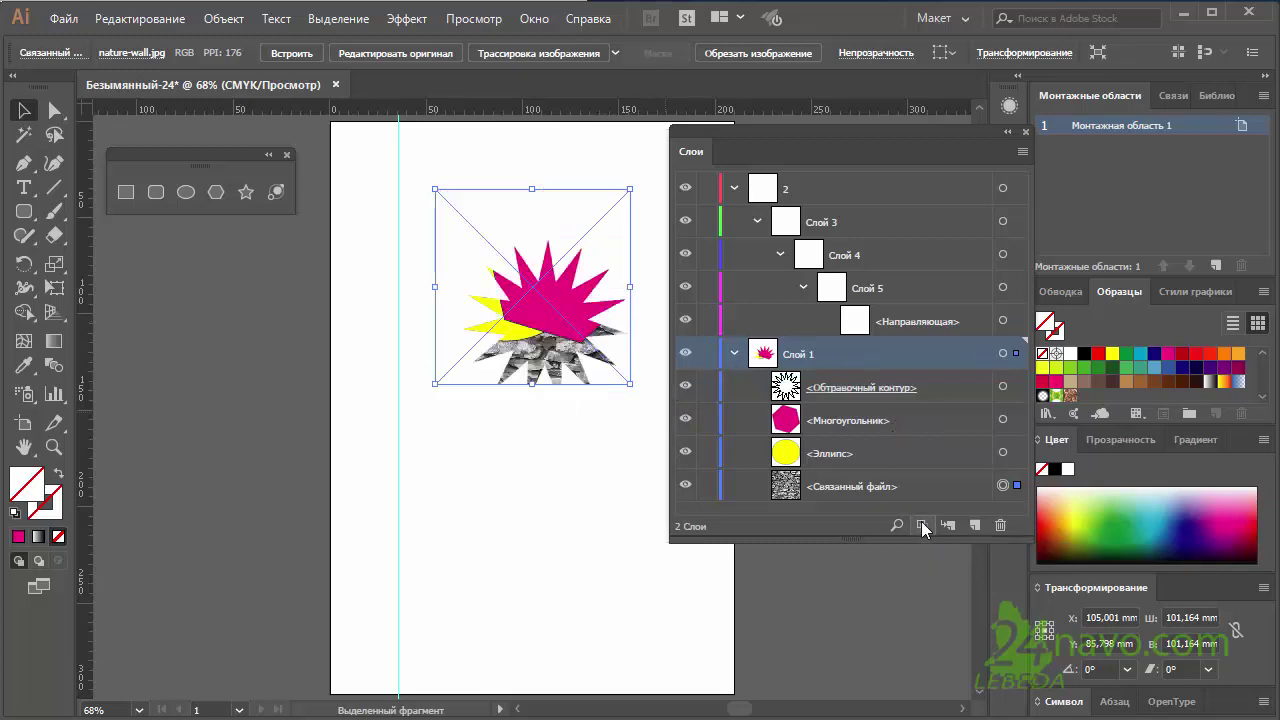
drag(921, 521, 930, 530)
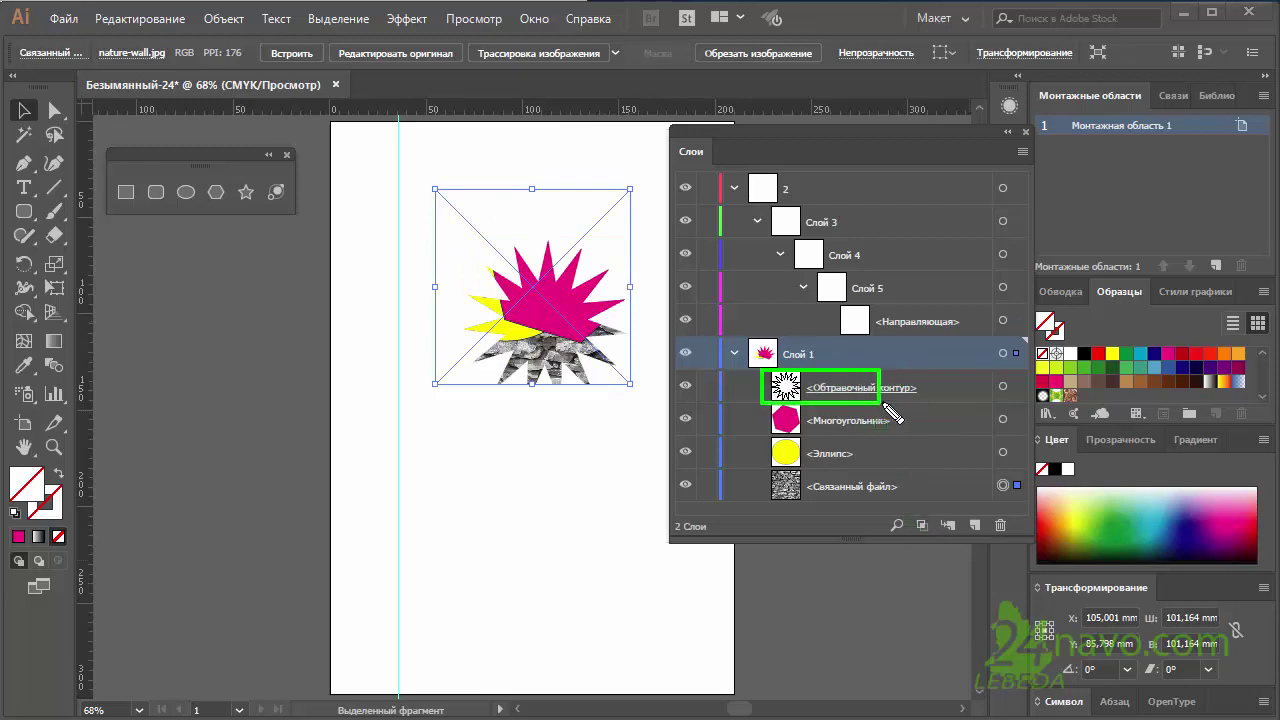
drag(884, 406, 968, 404)
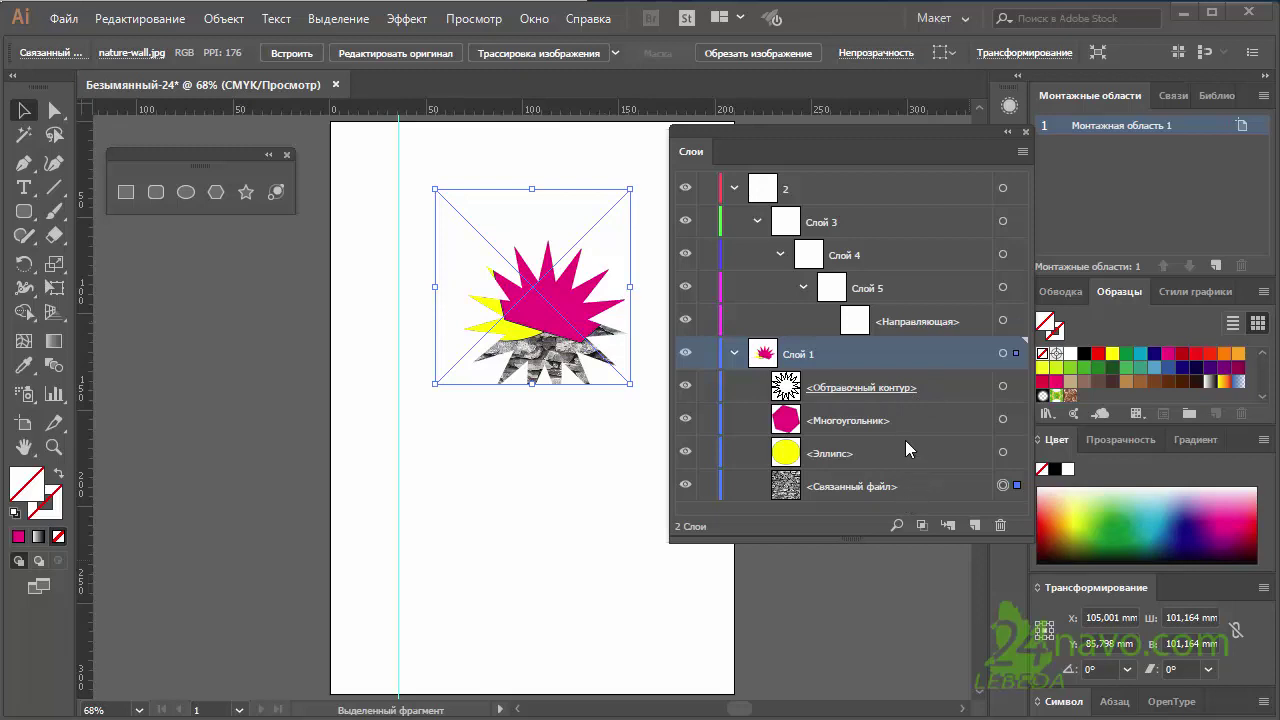
key(ctrl+shift+a)
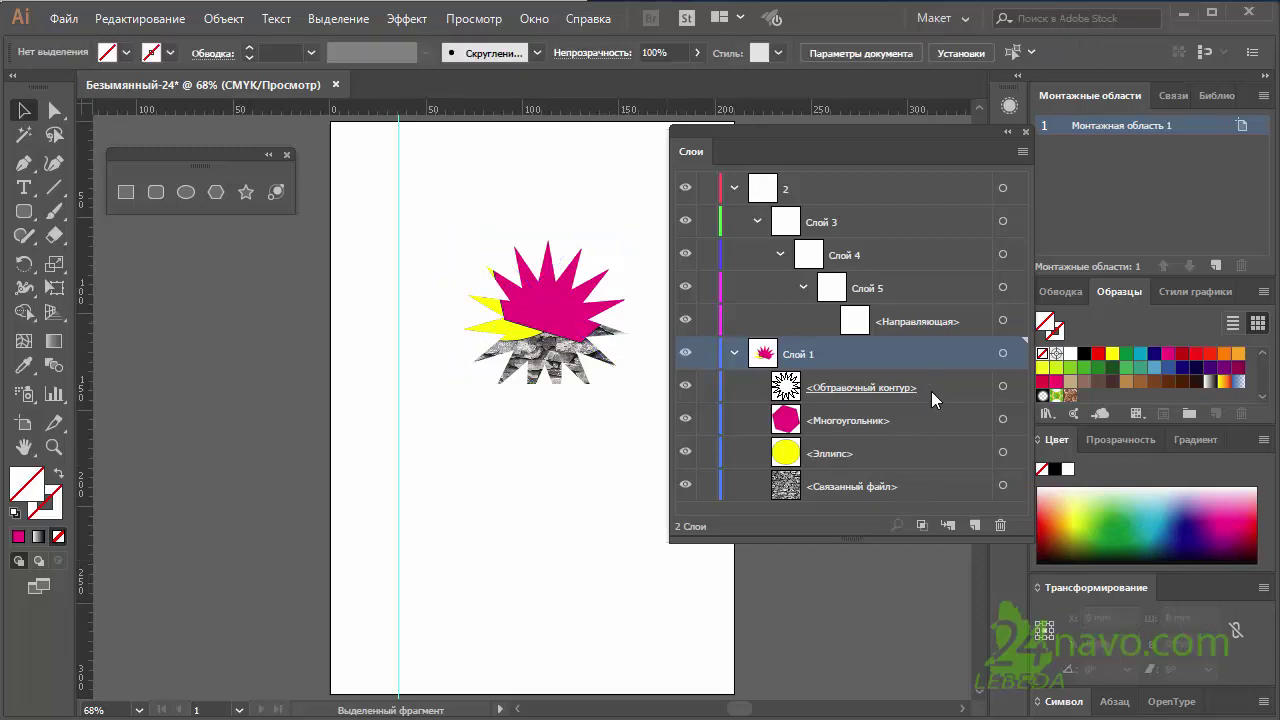
key(ctrl+z)
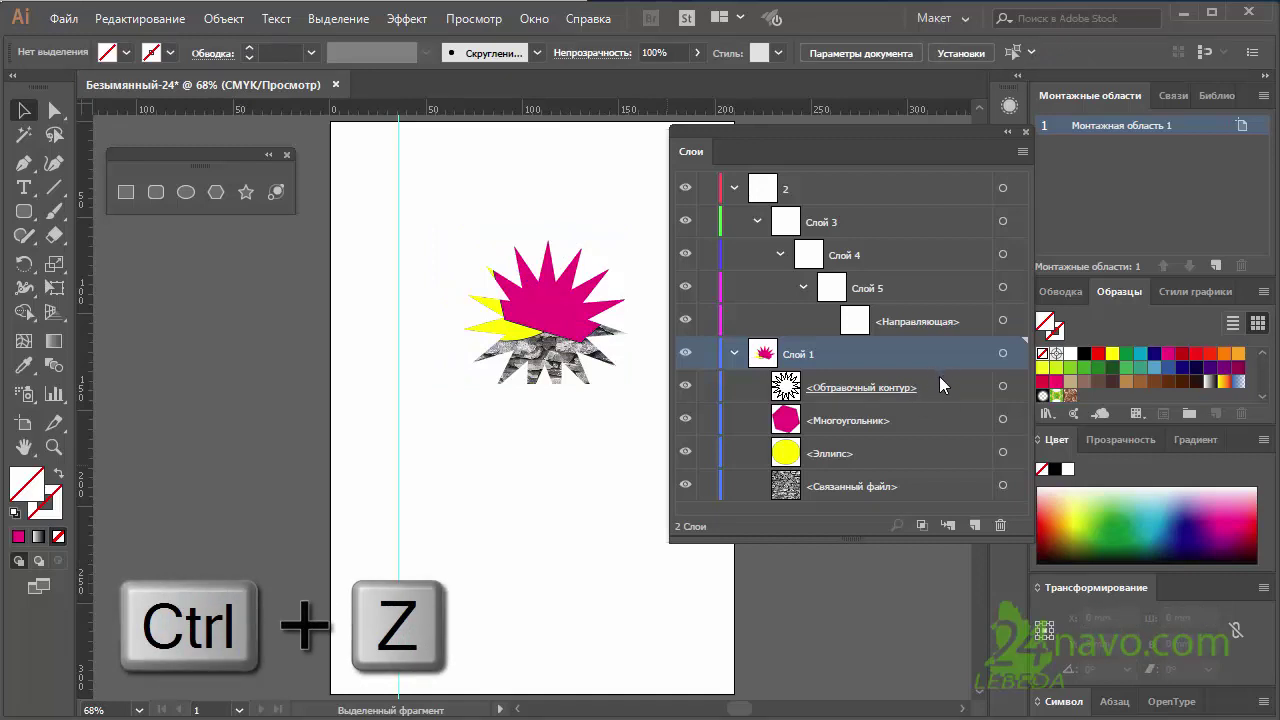
key(ctrl+z)
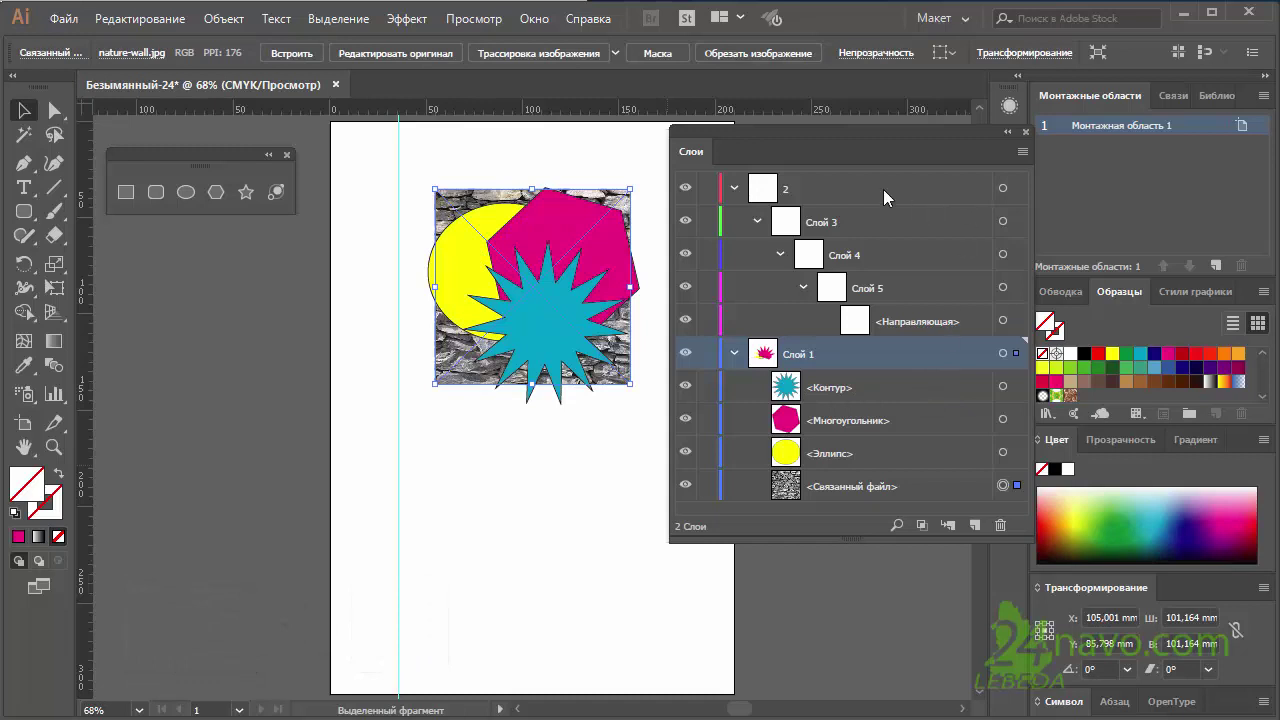
Collapse layer 2 and duplicate Слой 1 into Слой 1 (копия) with the Create New Layer button
click(735, 189)
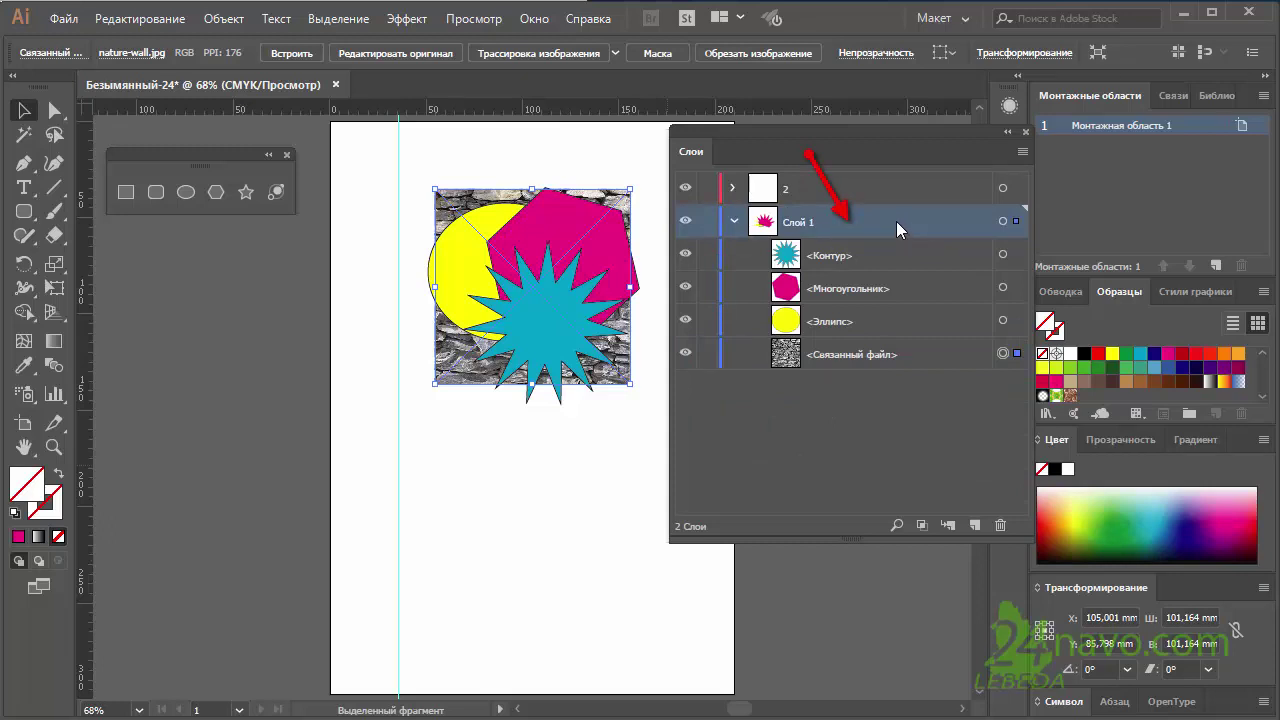
drag(896, 228, 977, 524)
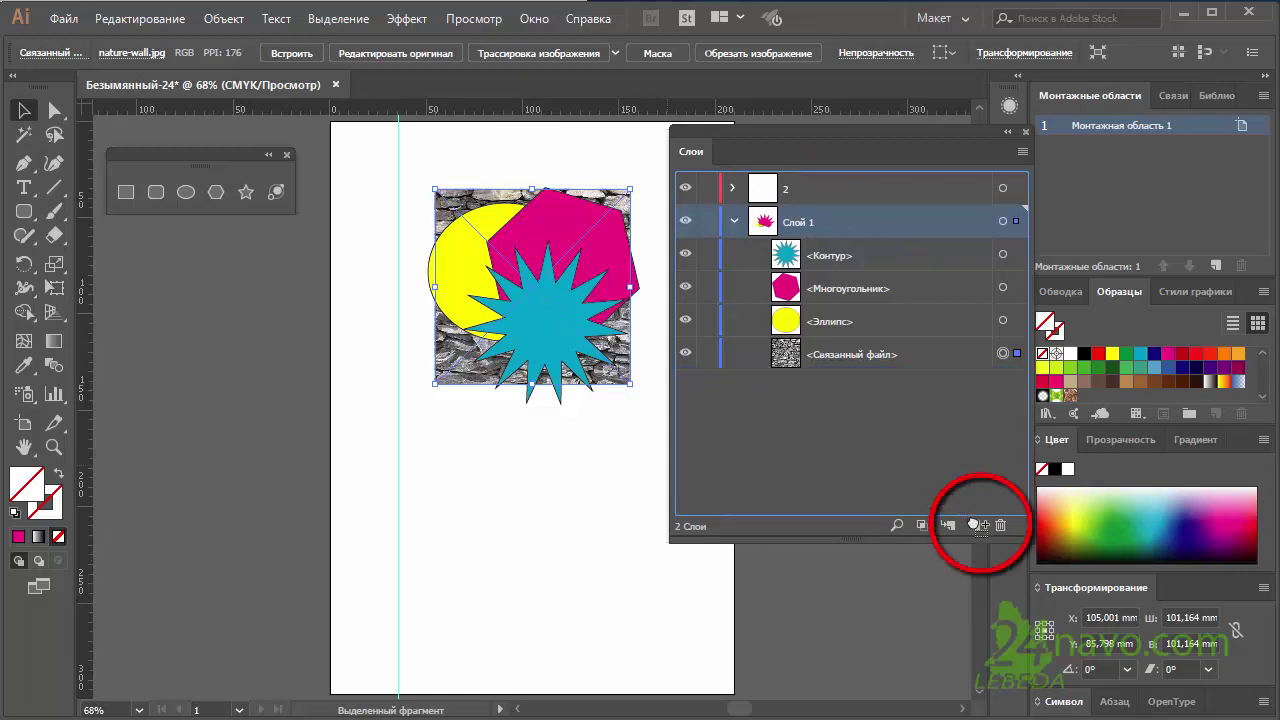
drag(977, 524, 973, 521)
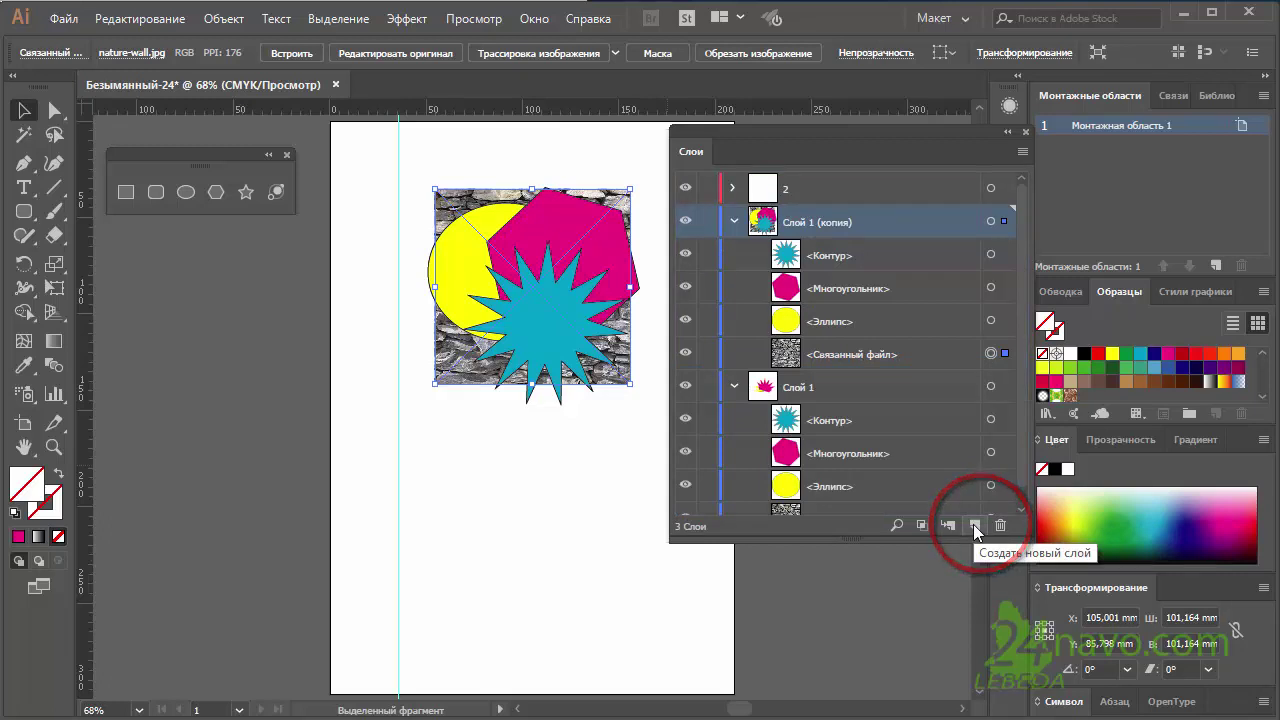
drag(1012, 541, 1014, 644)
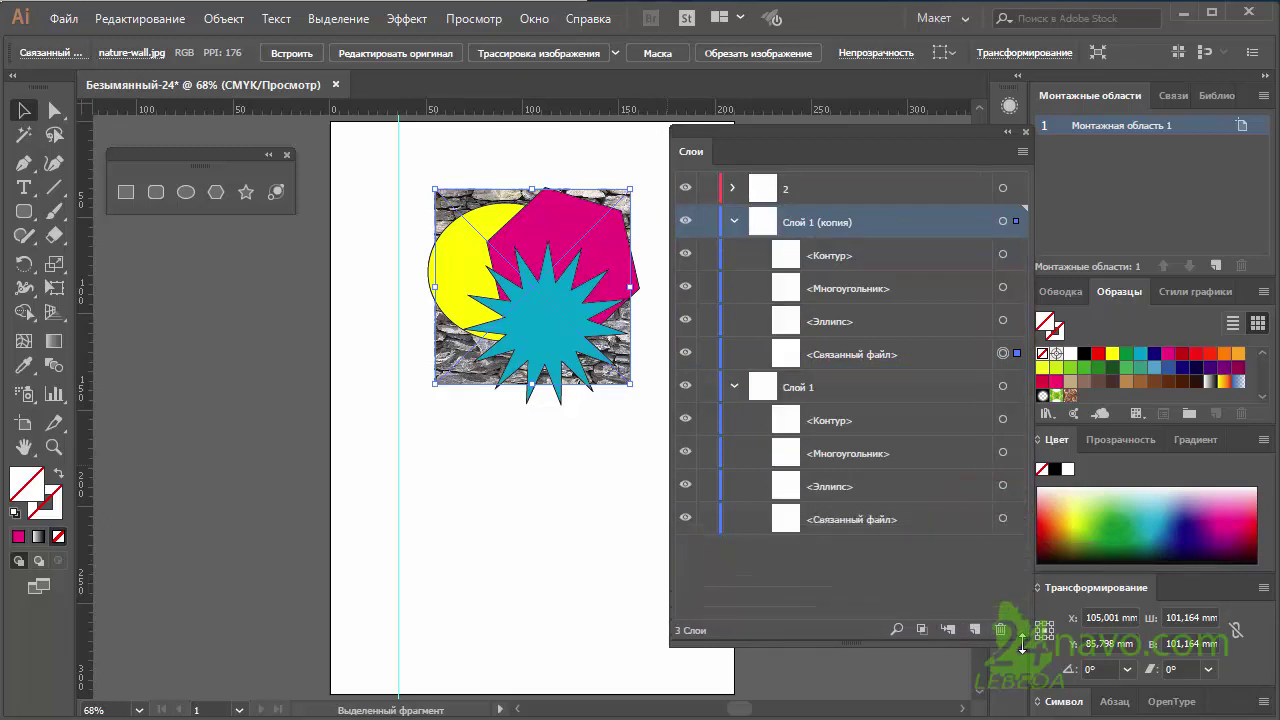
click(557, 444)
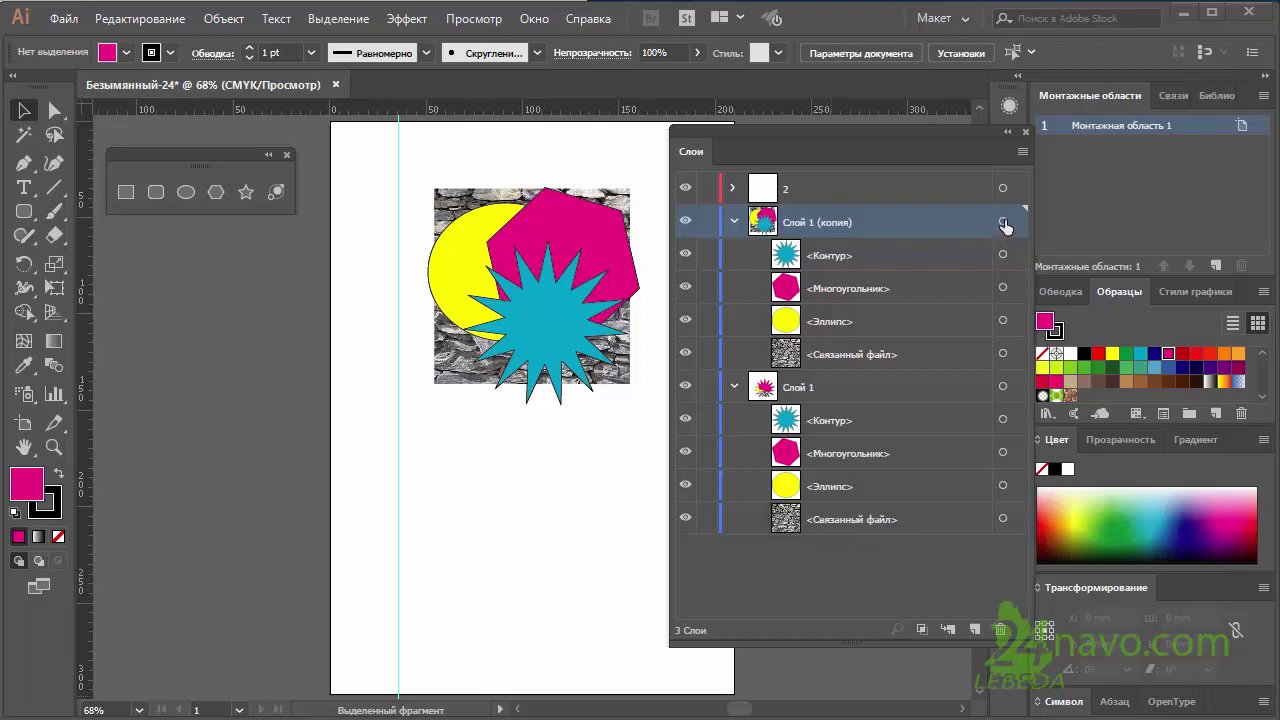
Move the Слой 1 (копия) artwork down the page and clip it to the star shape
click(1002, 221)
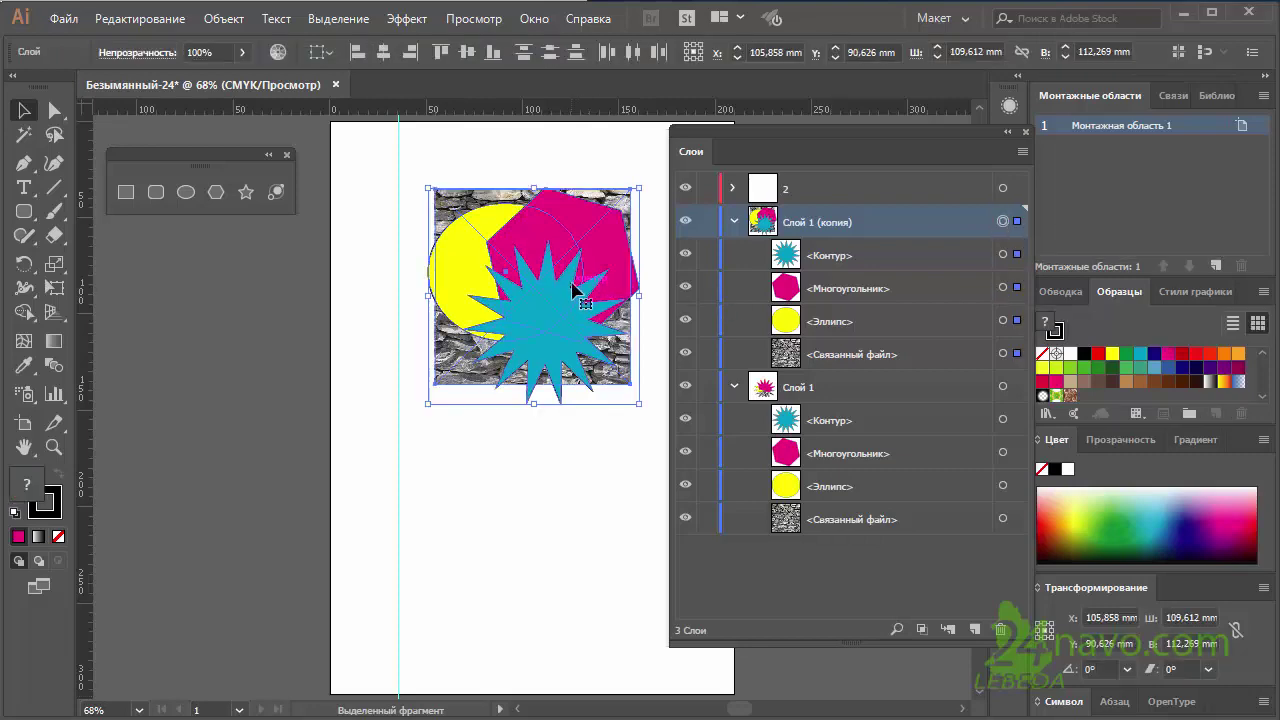
mouse_move(563, 303)
mouse_down()
mouse_move(575, 410)
mouse_move(551, 545)
mouse_up()
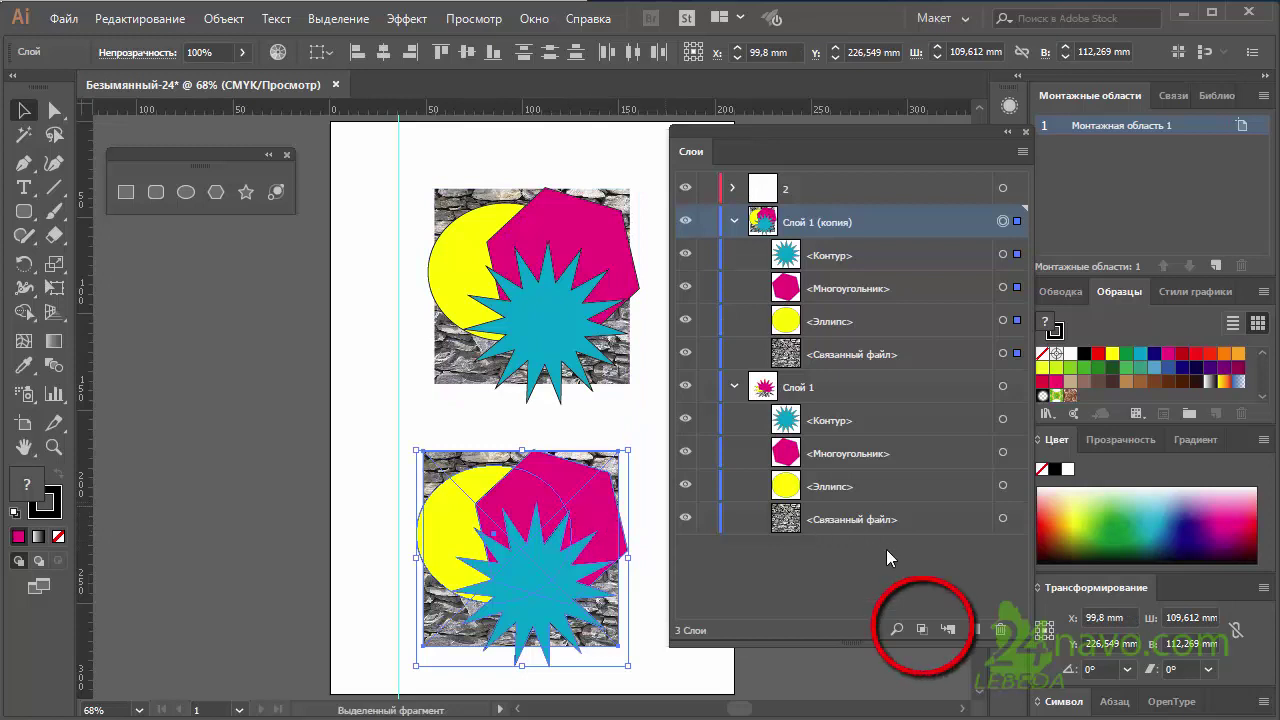
click(921, 628)
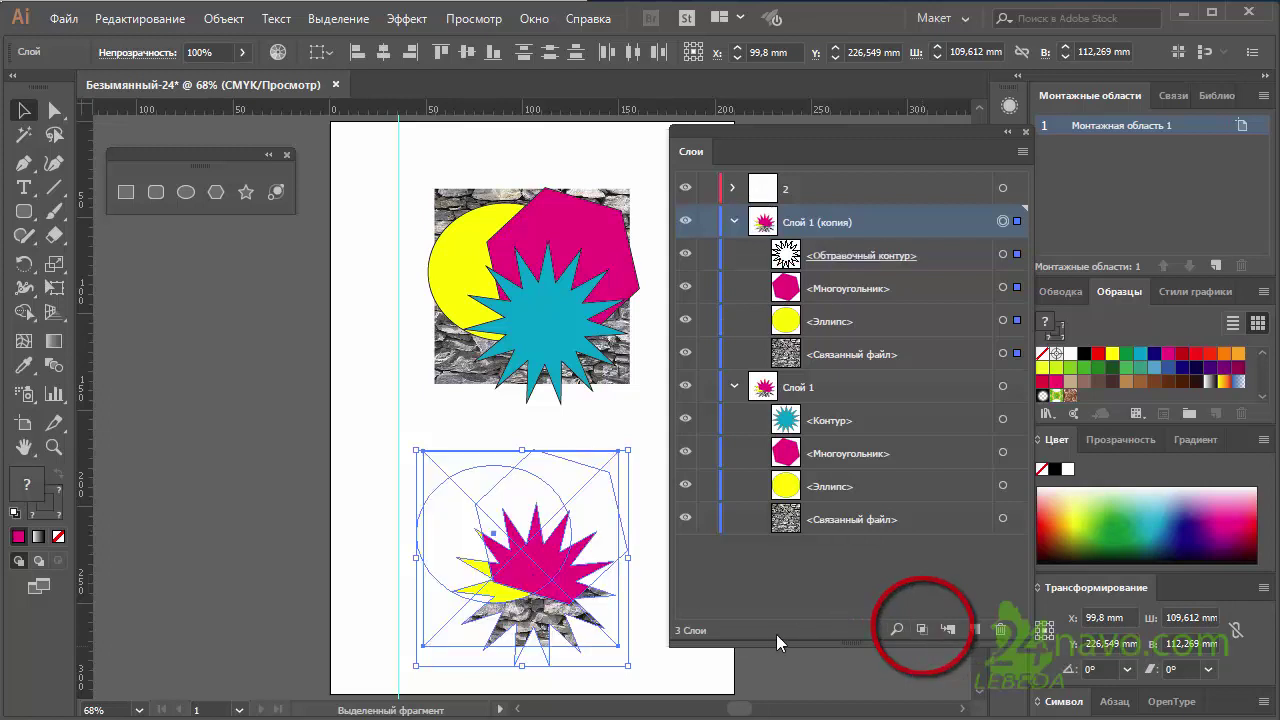
click(706, 655)
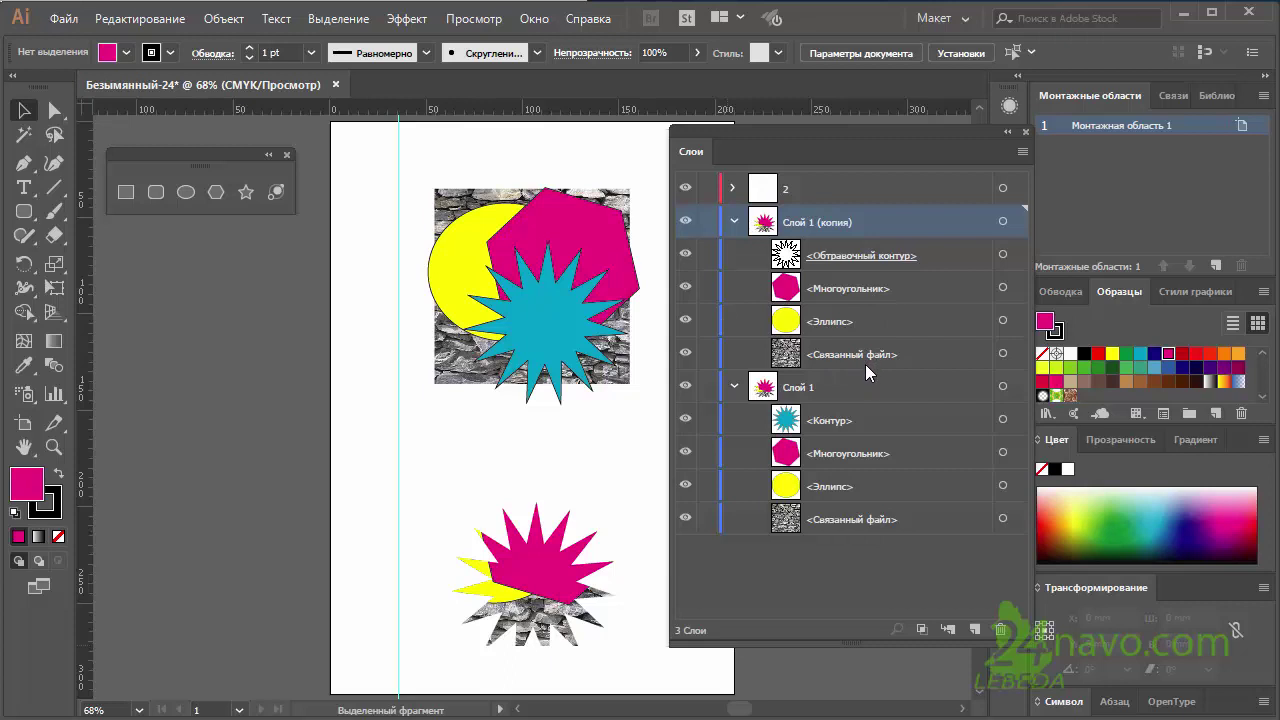
click(889, 388)
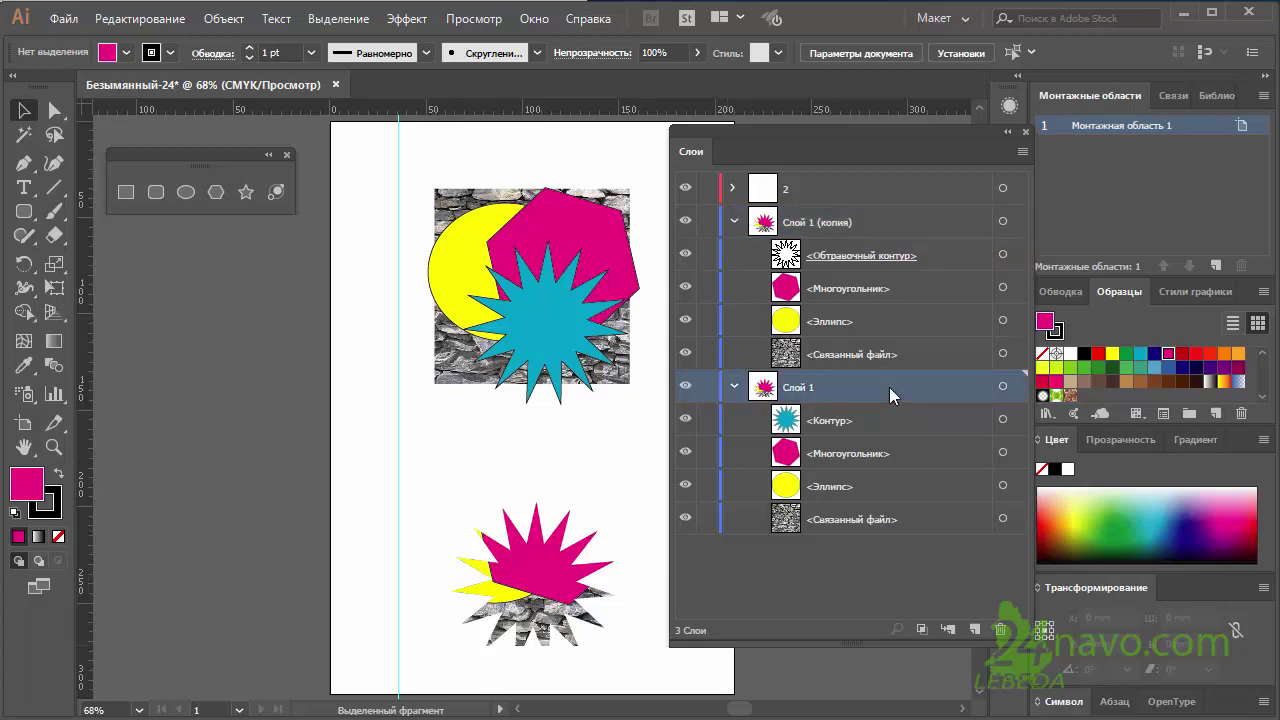
Move the magenta polygon right and the cyan star up and to the right
drag(808, 132, 1049, 132)
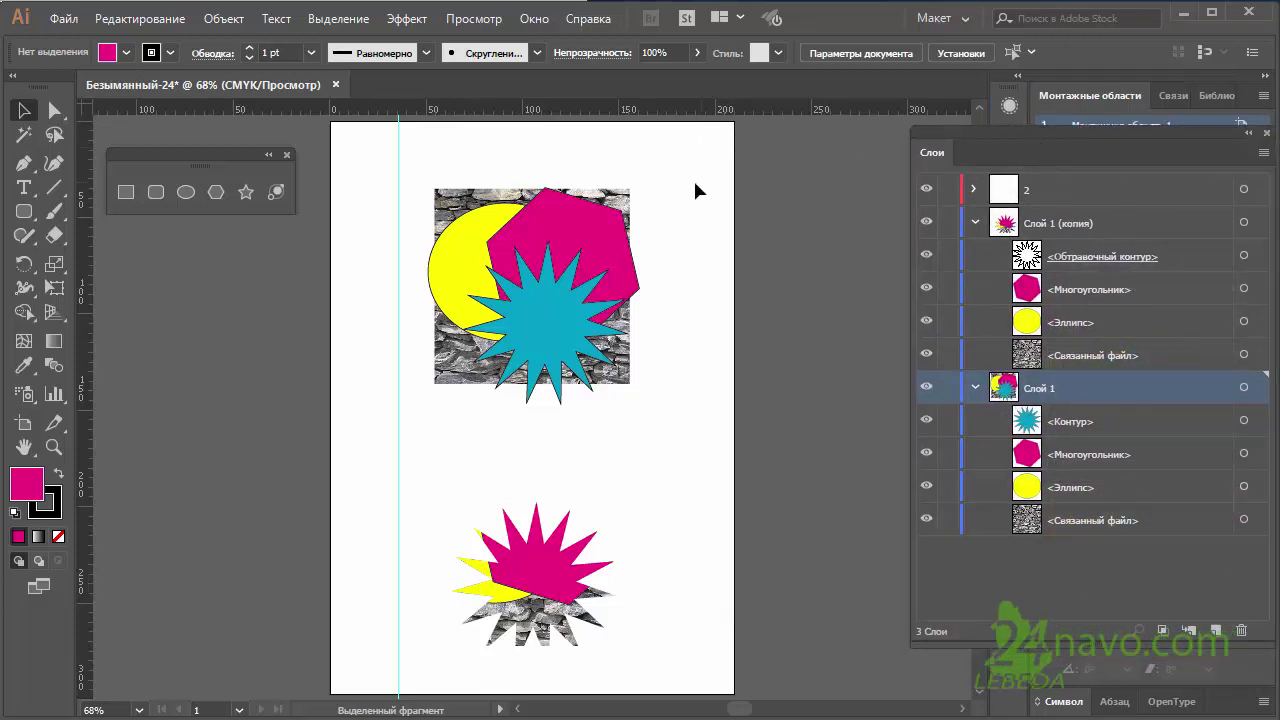
click(617, 228)
drag(617, 228, 694, 228)
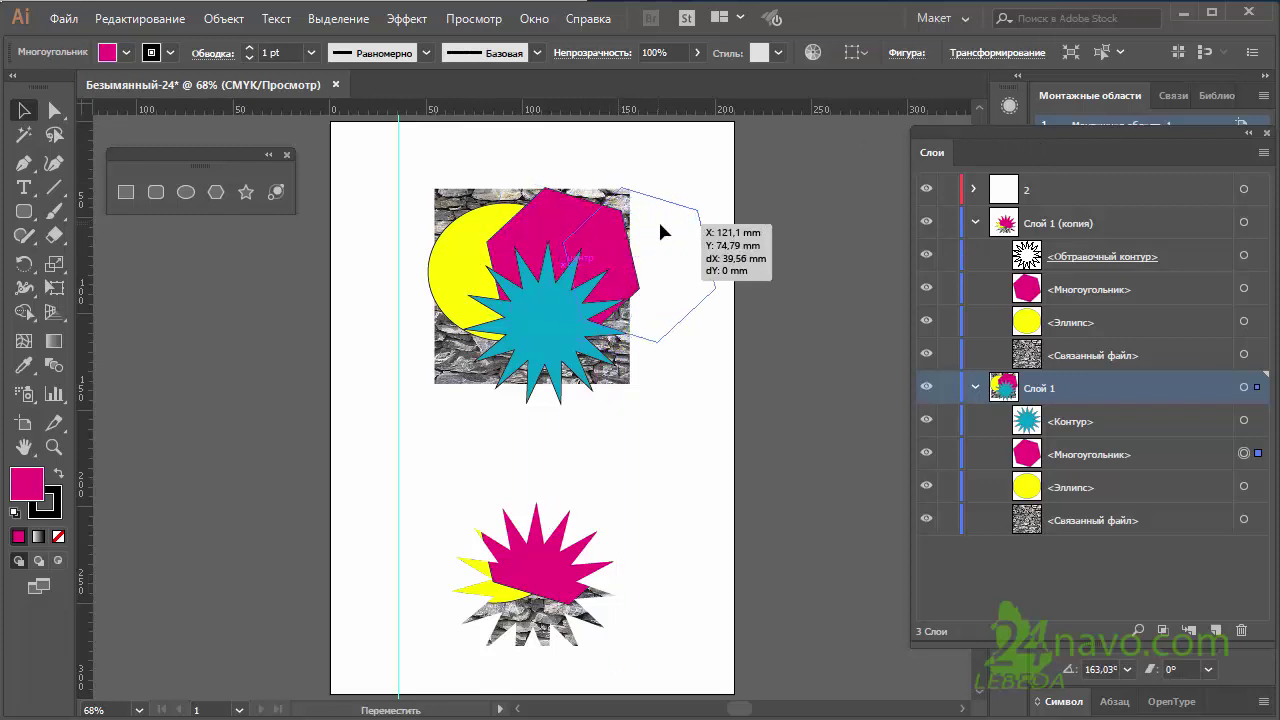
click(567, 357)
drag(567, 357, 647, 325)
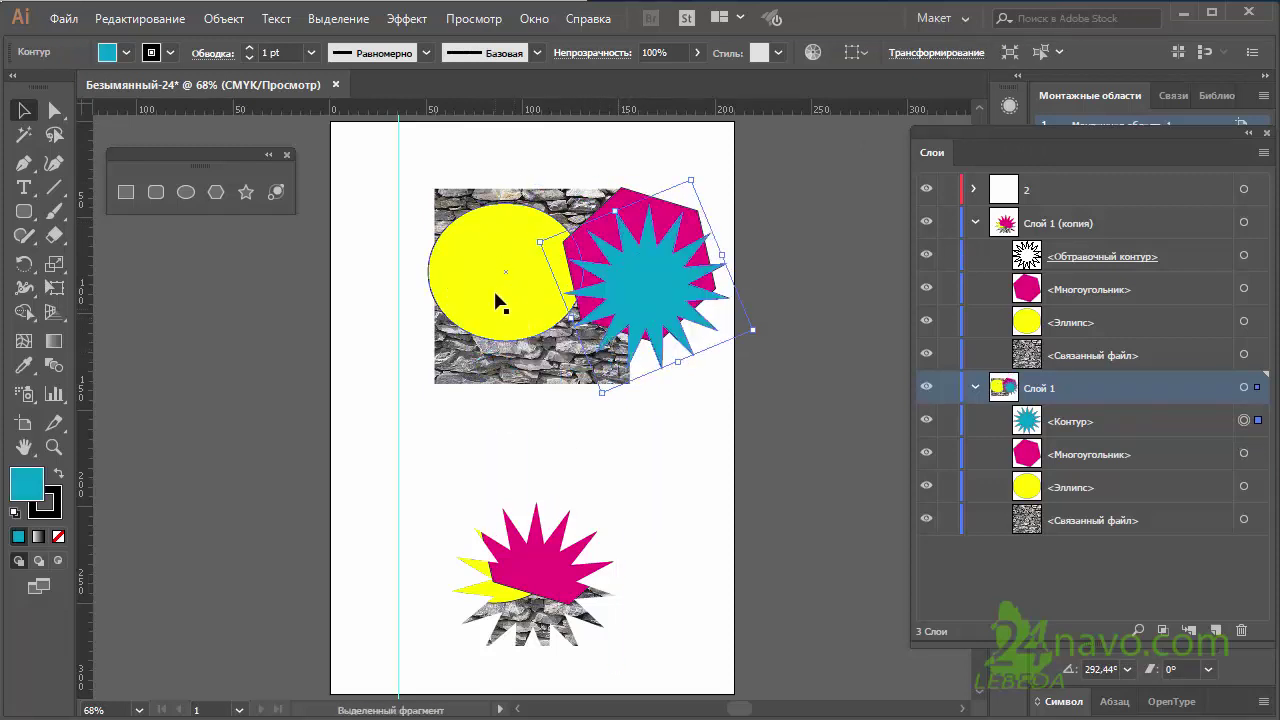
Align the yellow ellipse over the stone image and clip the stone texture to the ellipse
click(471, 221)
click(464, 197)
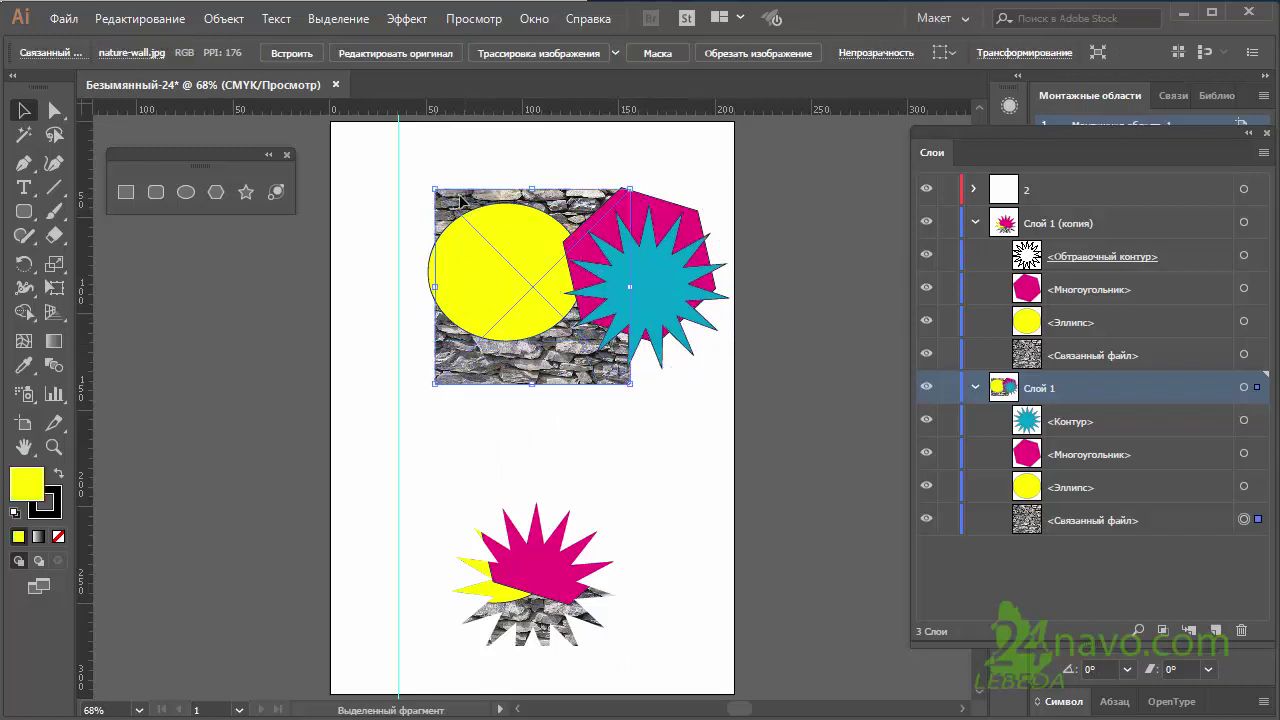
drag(464, 197, 378, 189)
click(544, 273)
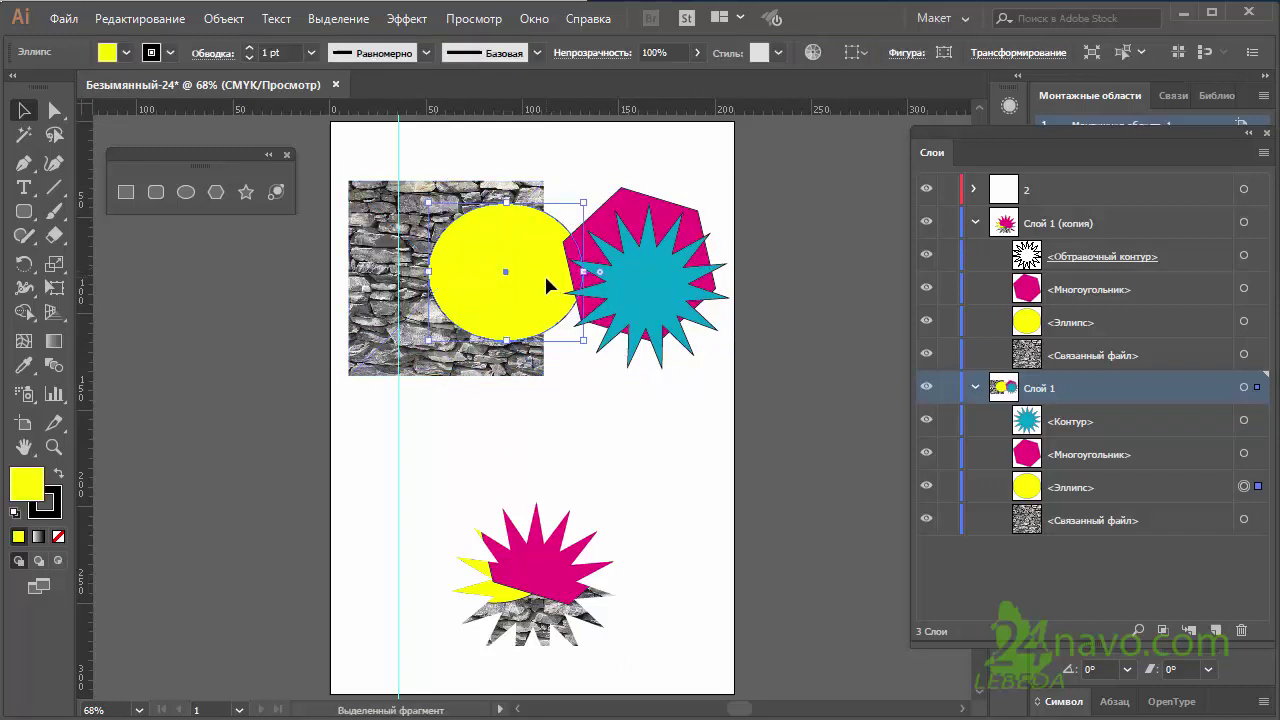
mouse_move(544, 273)
mouse_down()
mouse_move(460, 285)
mouse_move(467, 266)
mouse_up()
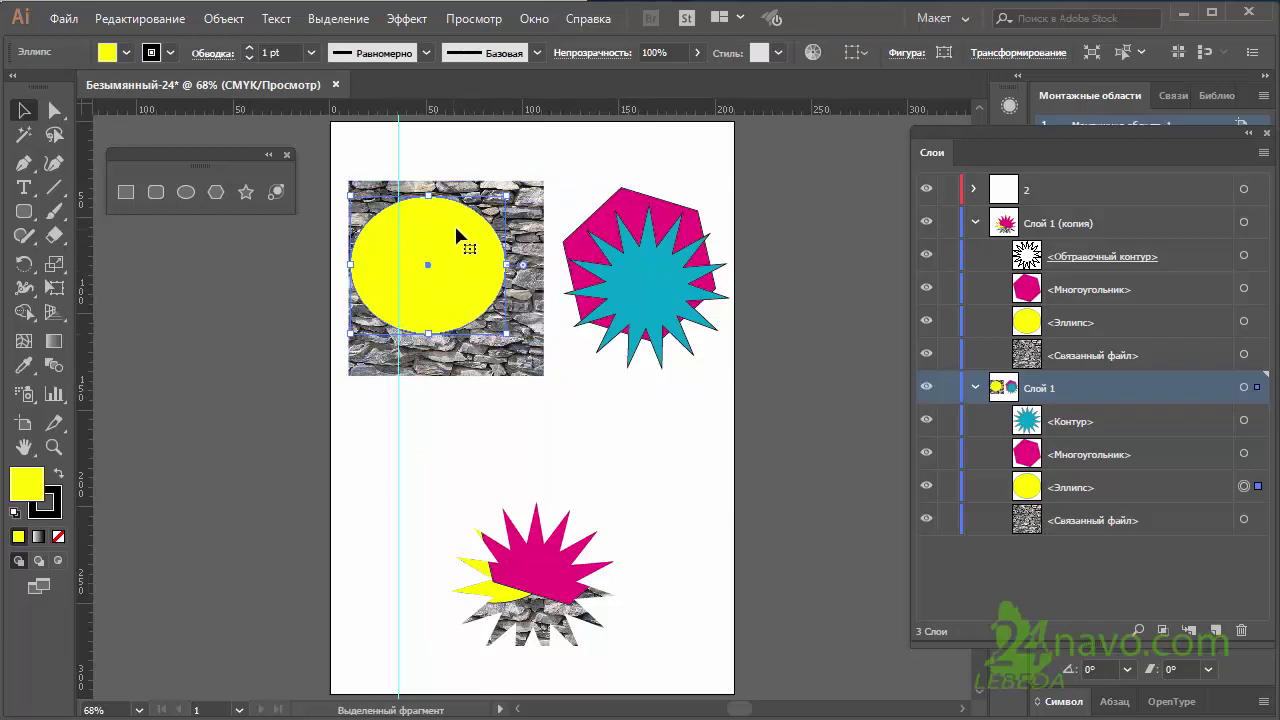
shift+click(492, 184)
click(222, 18)
mouse_move(285, 699)
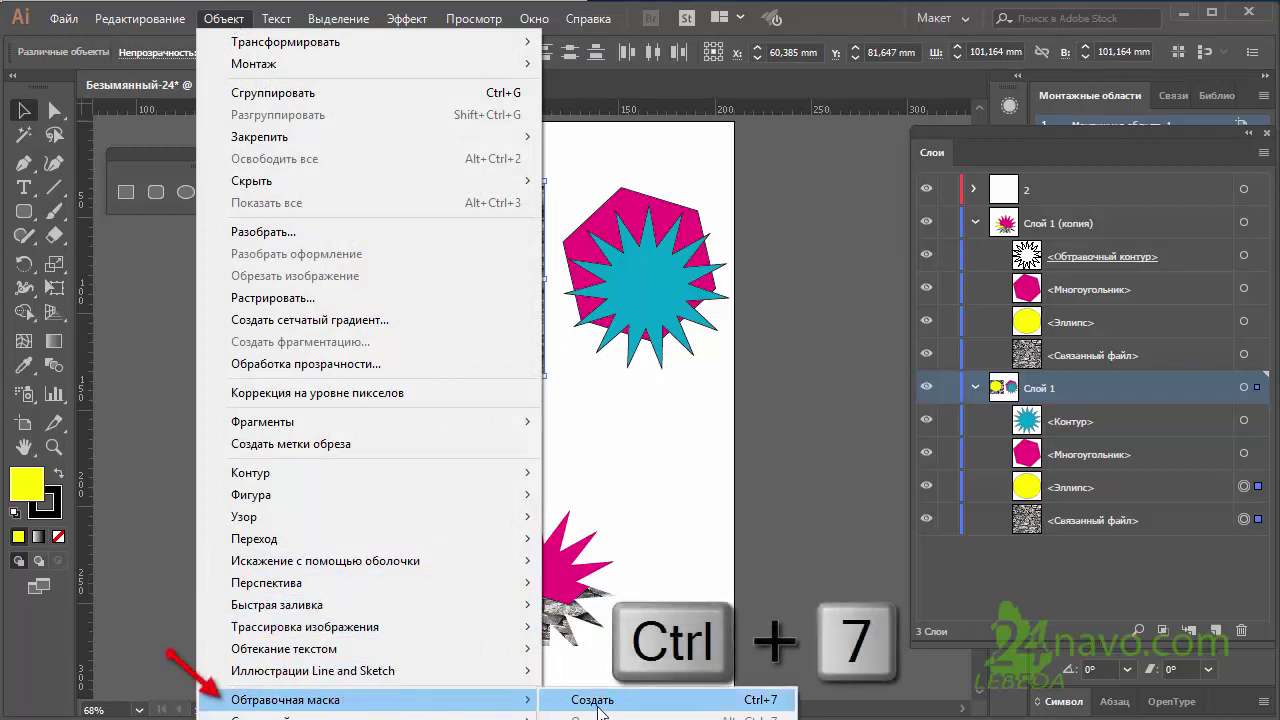
click(658, 704)
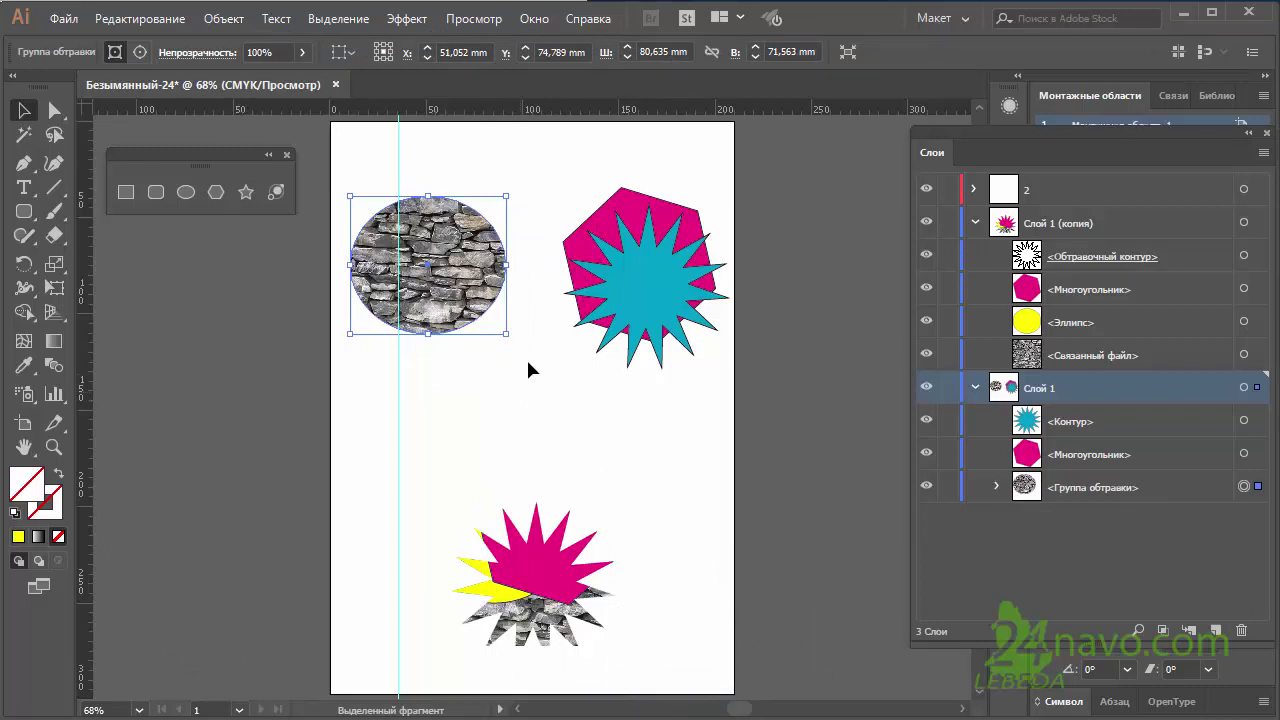
Clip the magenta polygon inside the cyan star and check the stone clipping group's contents
drag(714, 152, 591, 365)
click(222, 19)
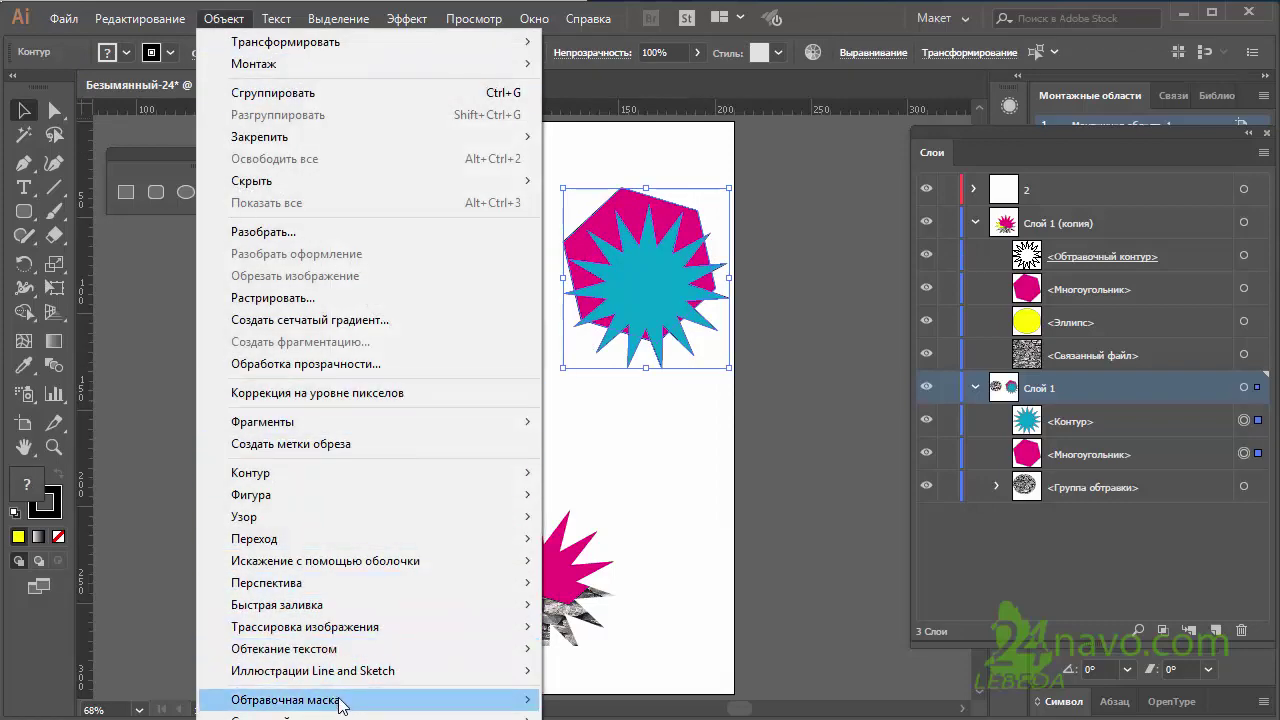
click(660, 701)
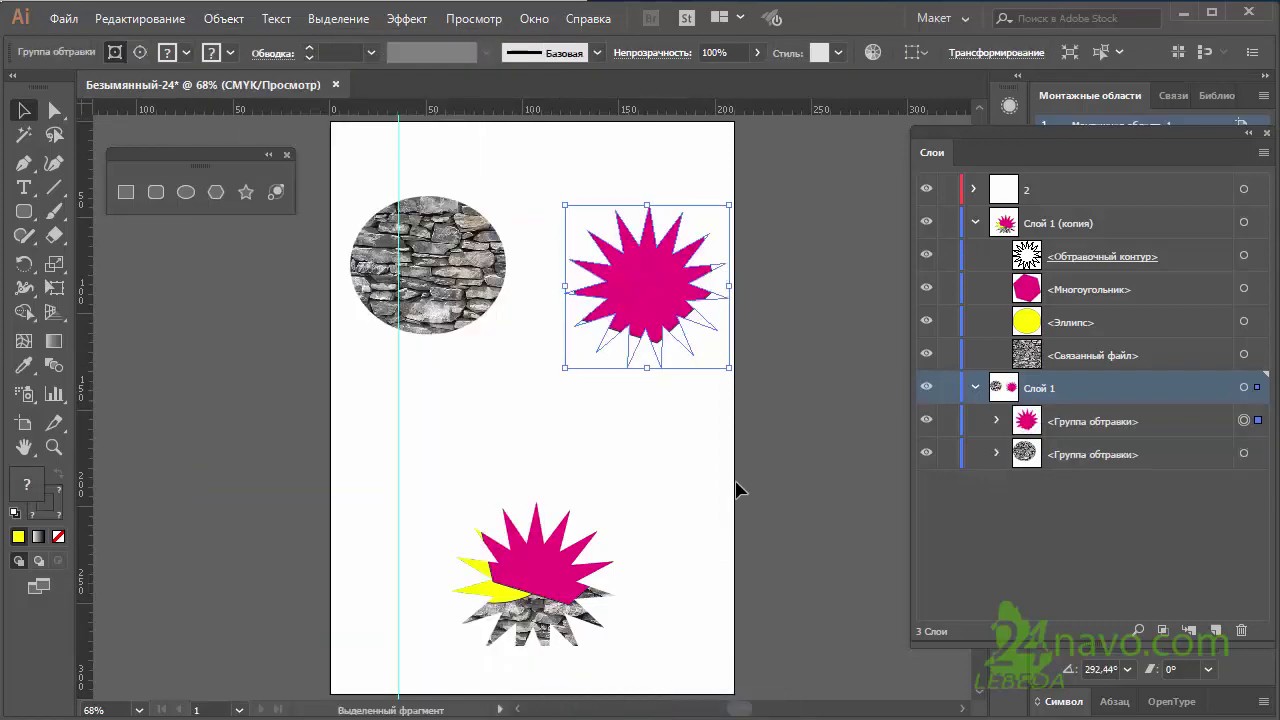
click(698, 452)
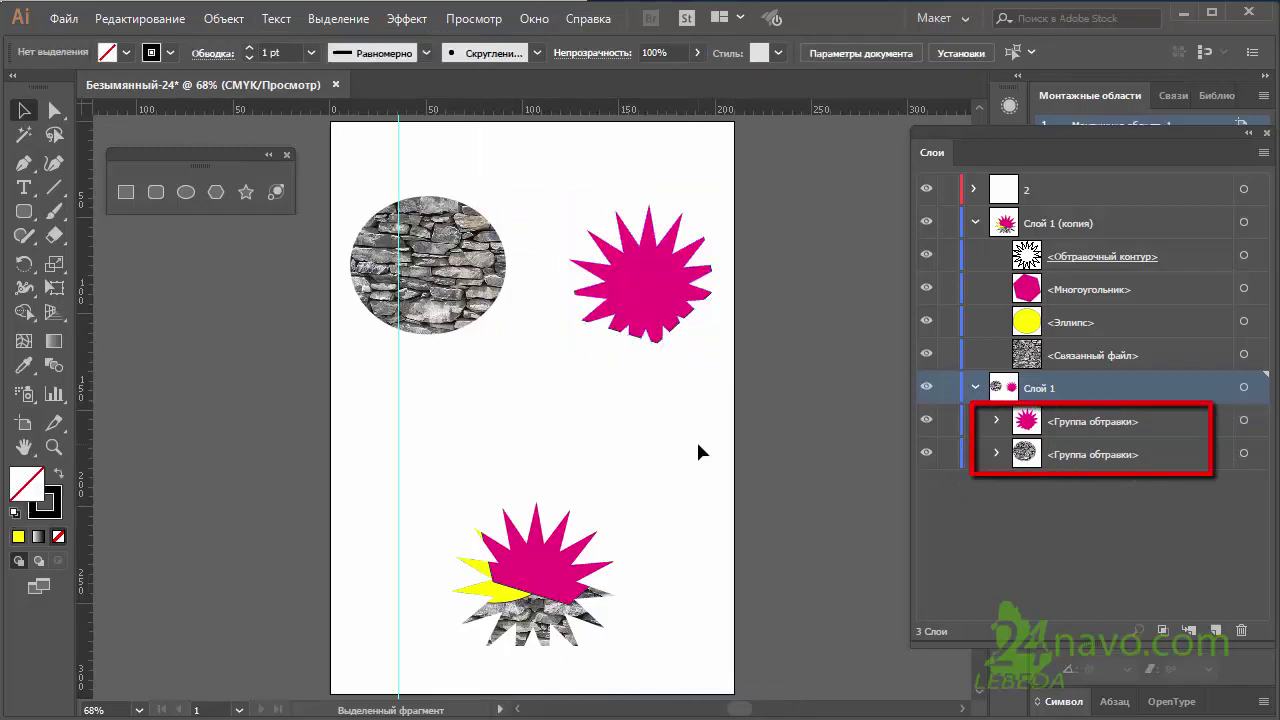
click(995, 455)
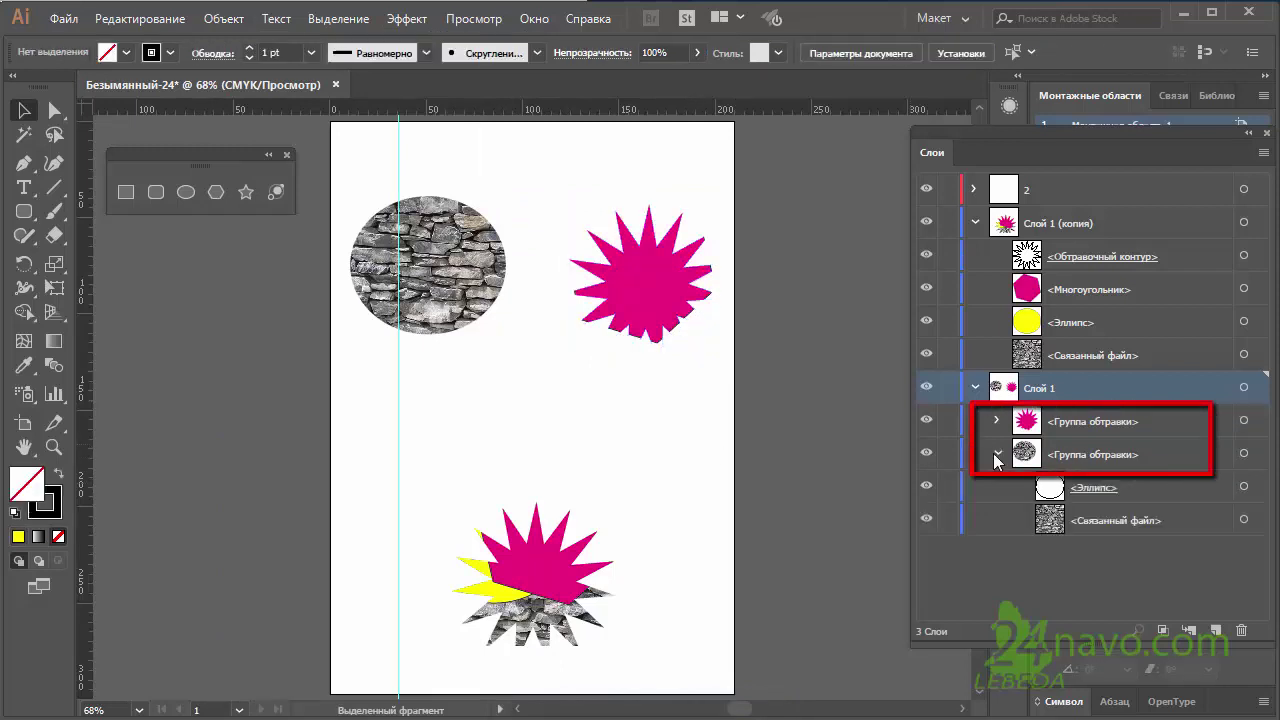
click(997, 455)
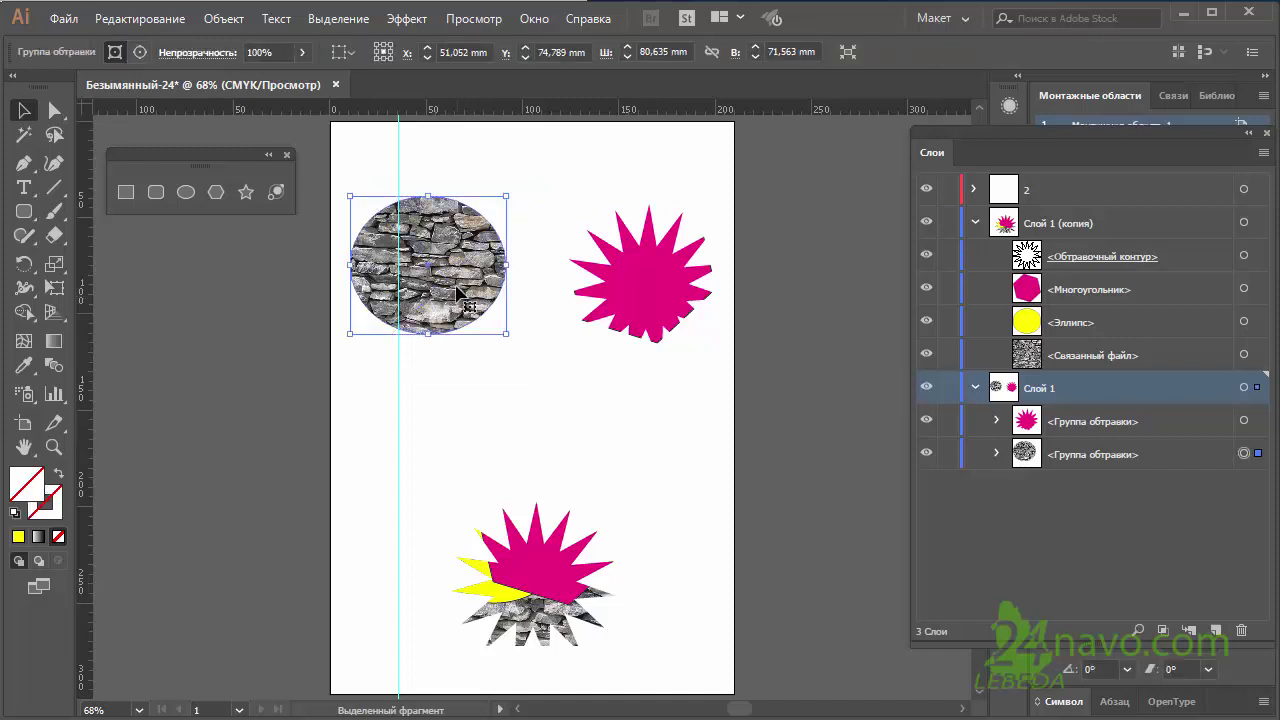
Nudge the stone-filled ellipse down-right and enter Isolate Selected Clipping Mask from its context menu
drag(468, 294, 503, 328)
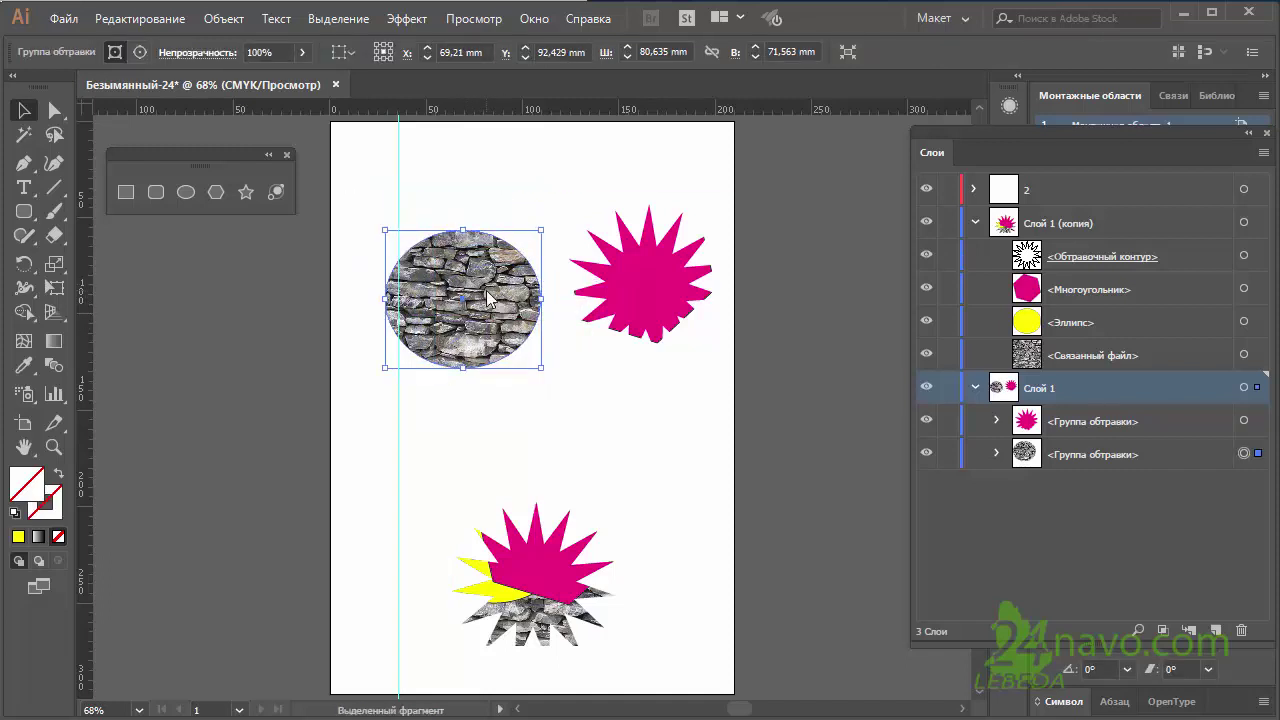
right_click(488, 297)
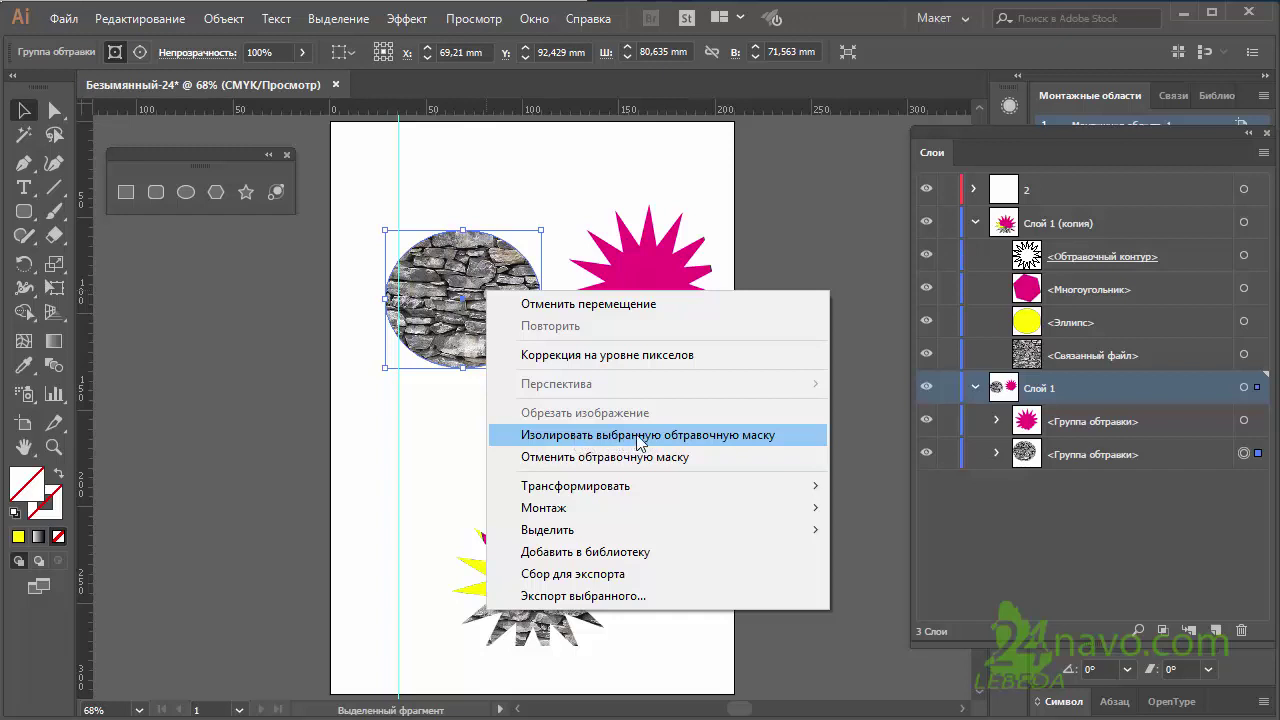
click(639, 442)
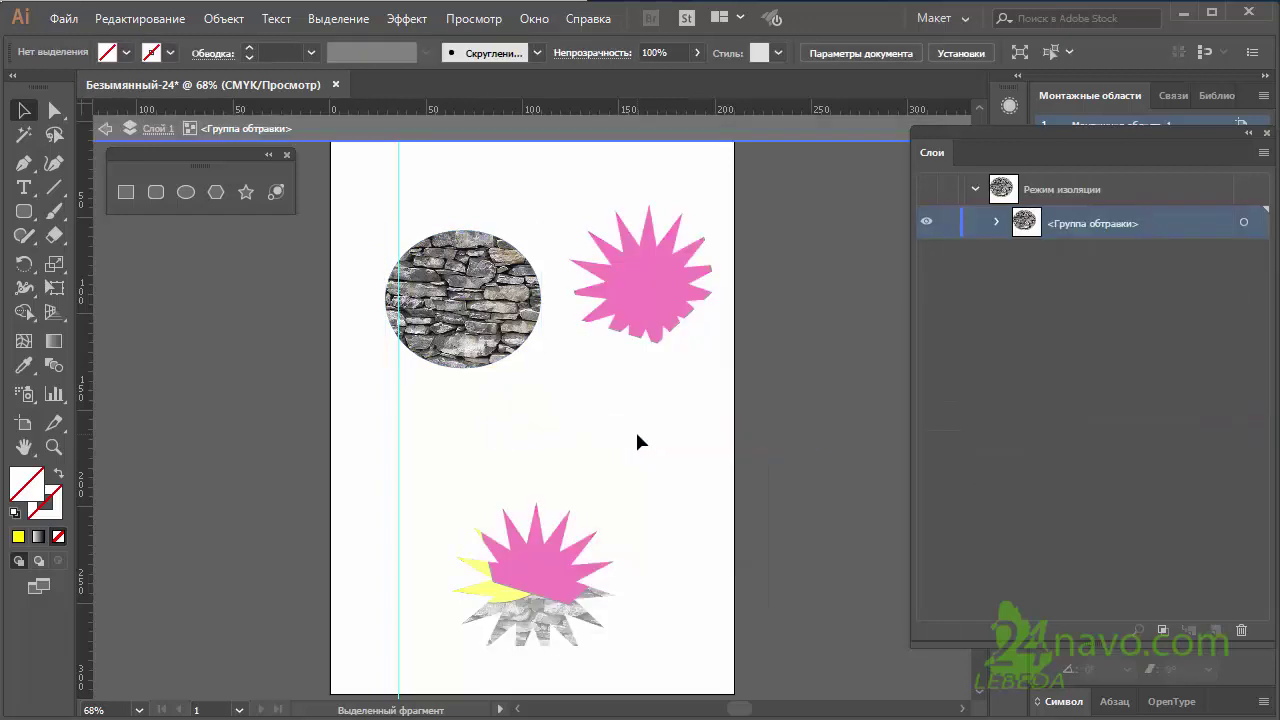
Drag the masking ellipse's pie widget to cut out a wedge, then exit isolation mode
click(557, 386)
drag(548, 299, 537, 251)
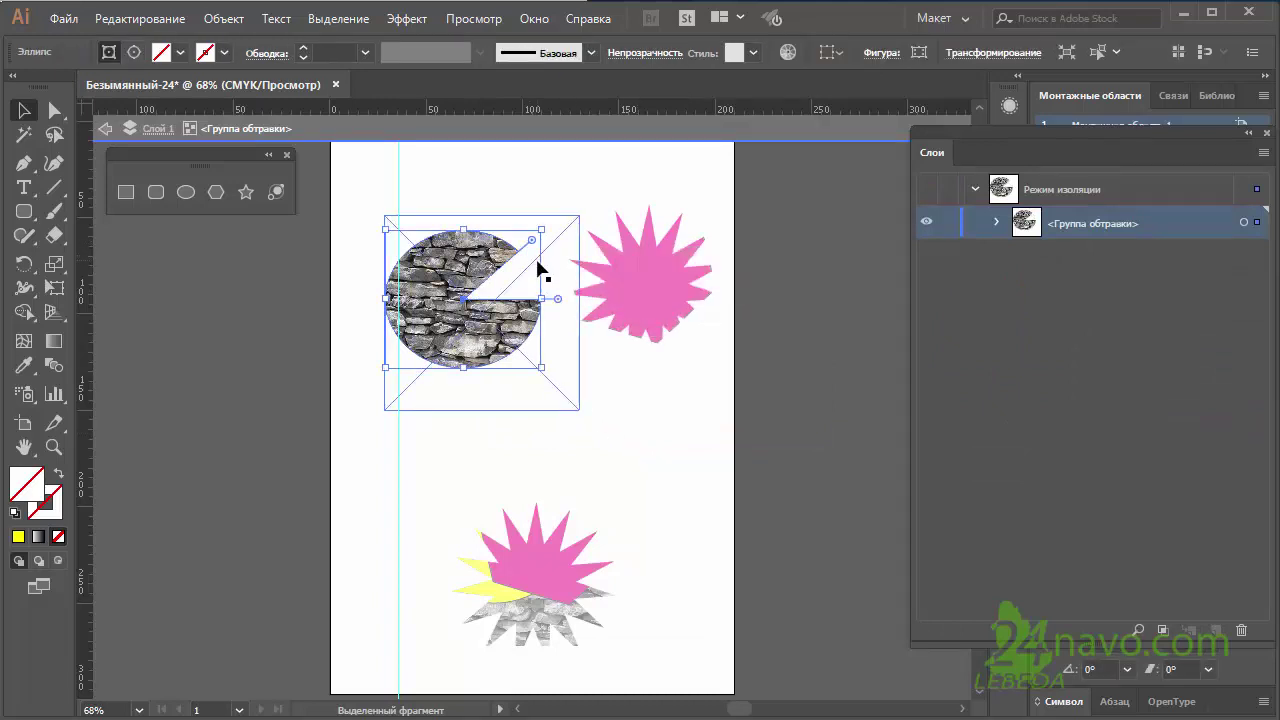
double_click(230, 310)
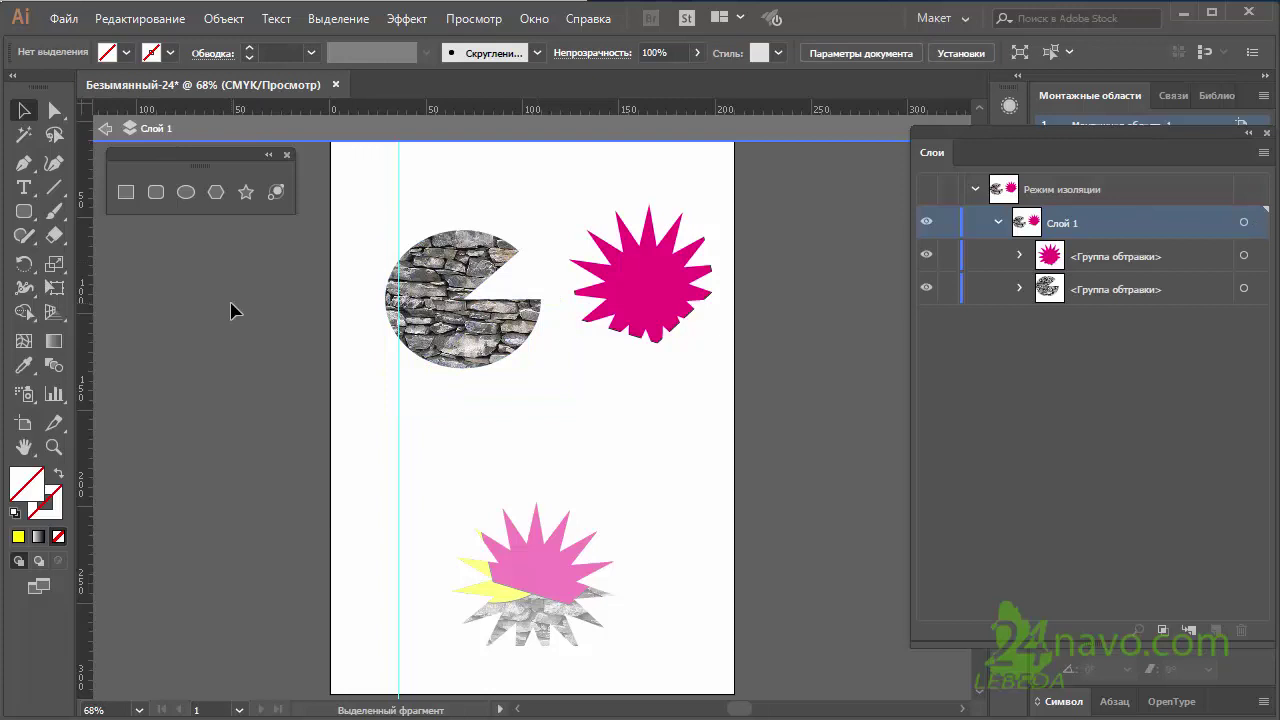
key(ctrl+z)
key(ctrl+z)
key(Escape)
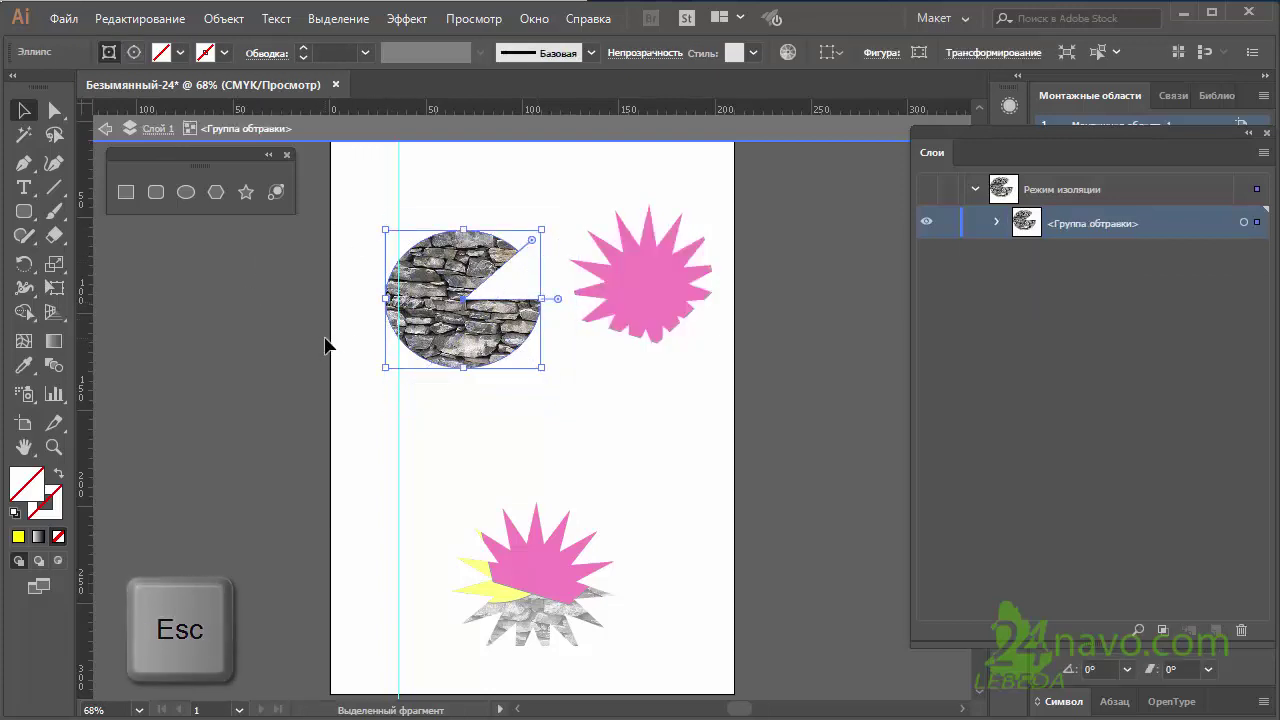
click(105, 130)
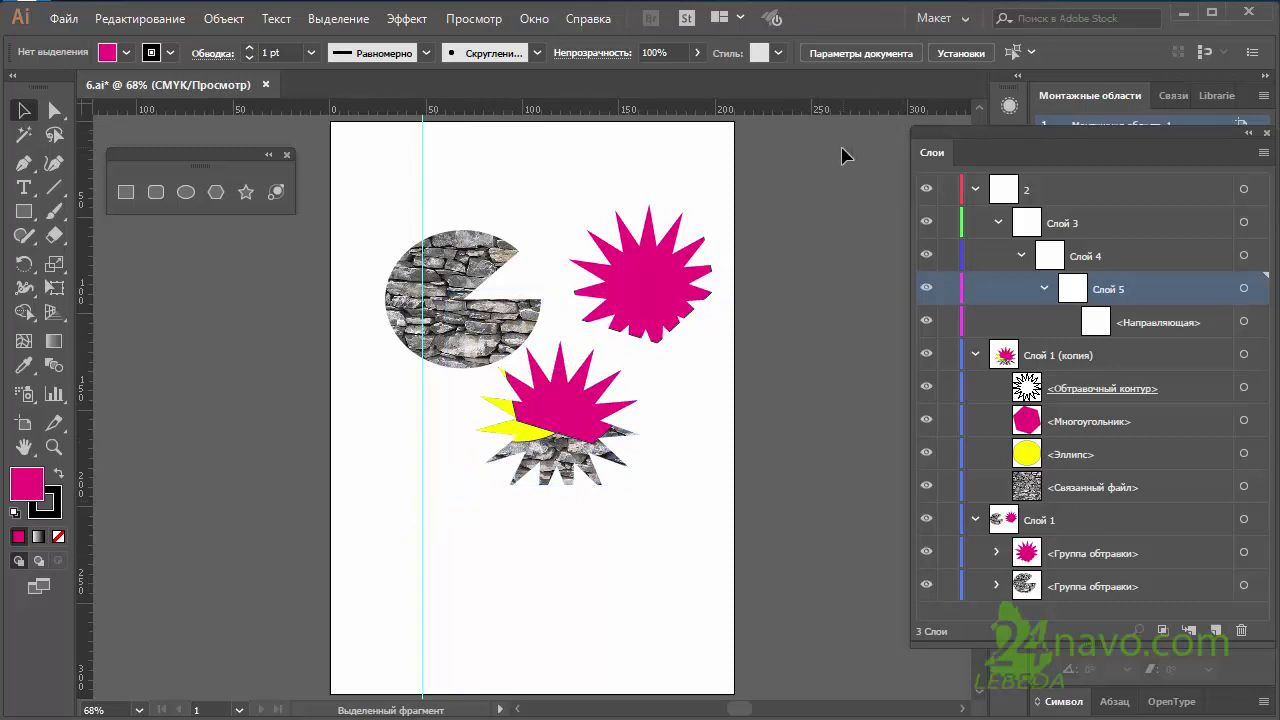
Select all the artwork and add it as an export asset
drag(843, 148, 292, 604)
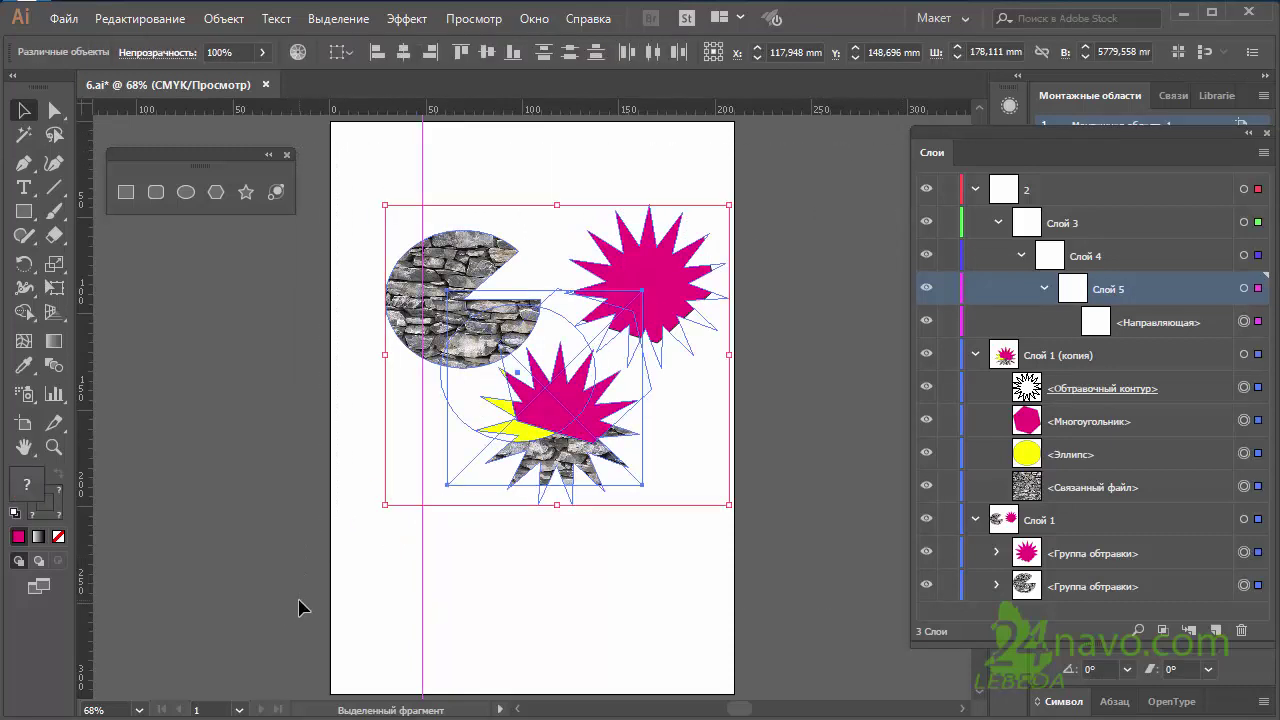
right_click(660, 295)
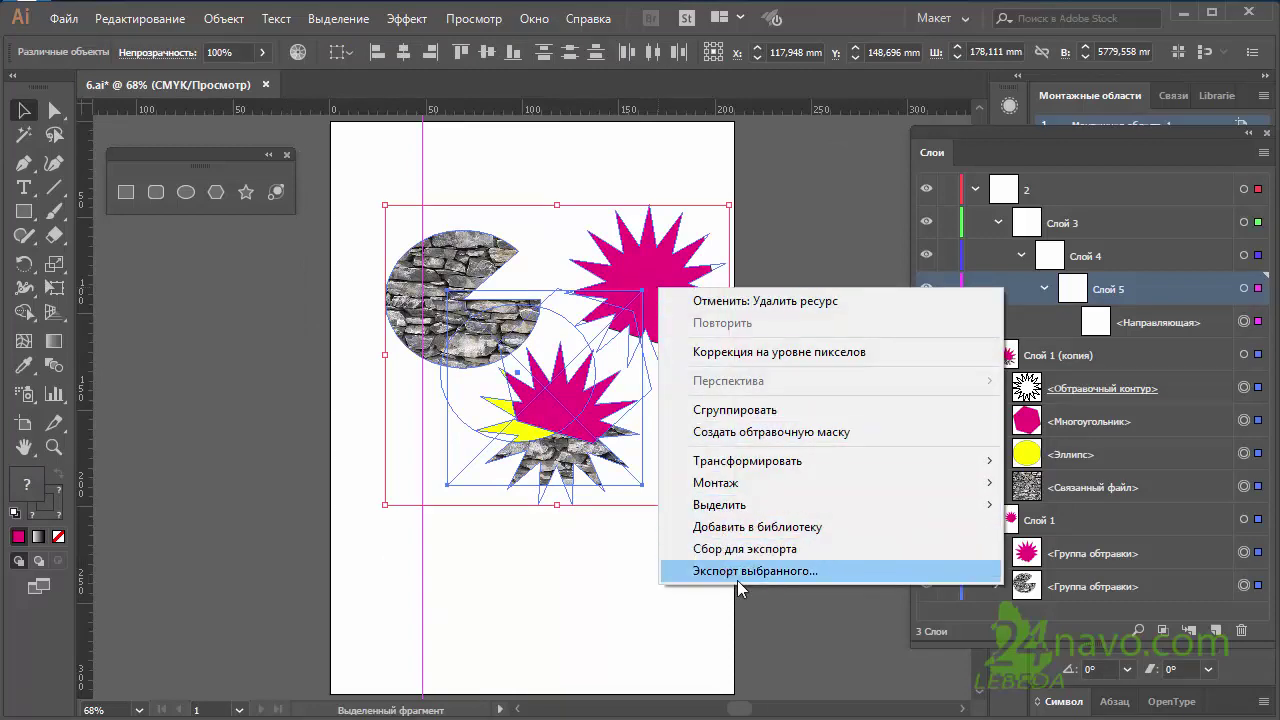
click(795, 575)
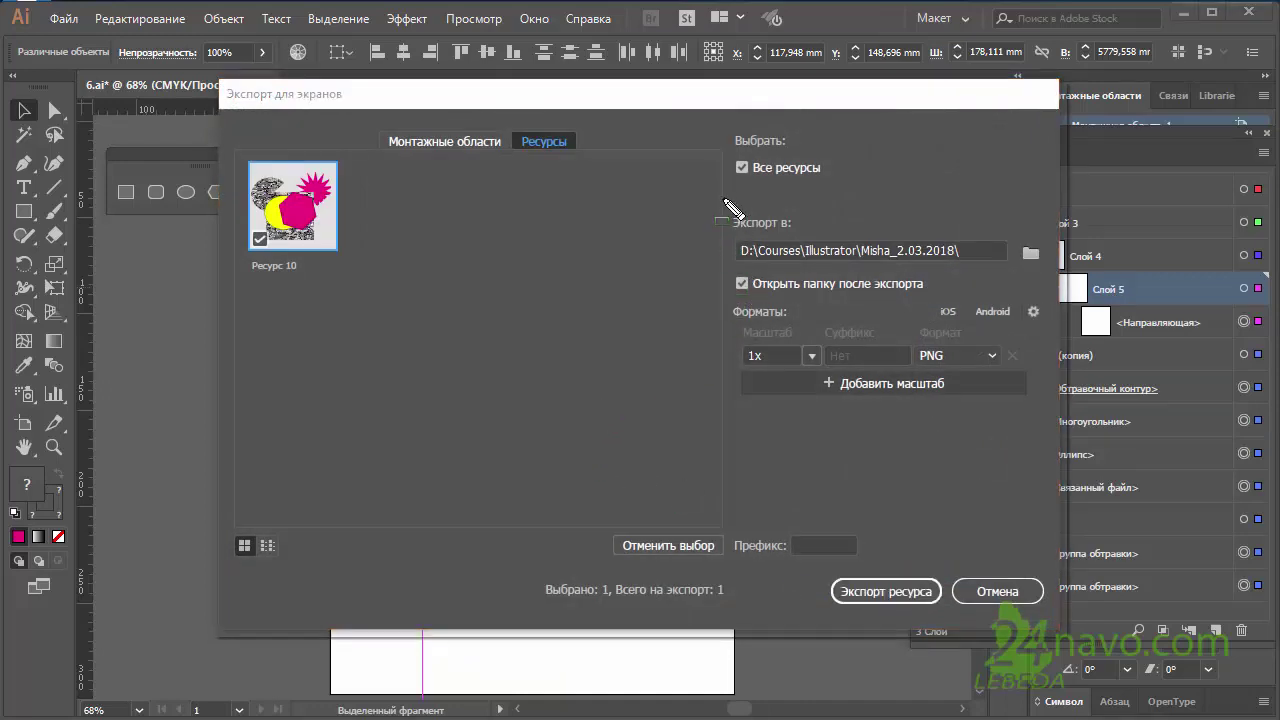
Set asset Ресурс 10 to PNG at 1x with the Misha_2.03.2018 folder and export
mouse_move(722, 198)
mouse_down()
mouse_move(964, 260)
mouse_move(1047, 267)
mouse_up()
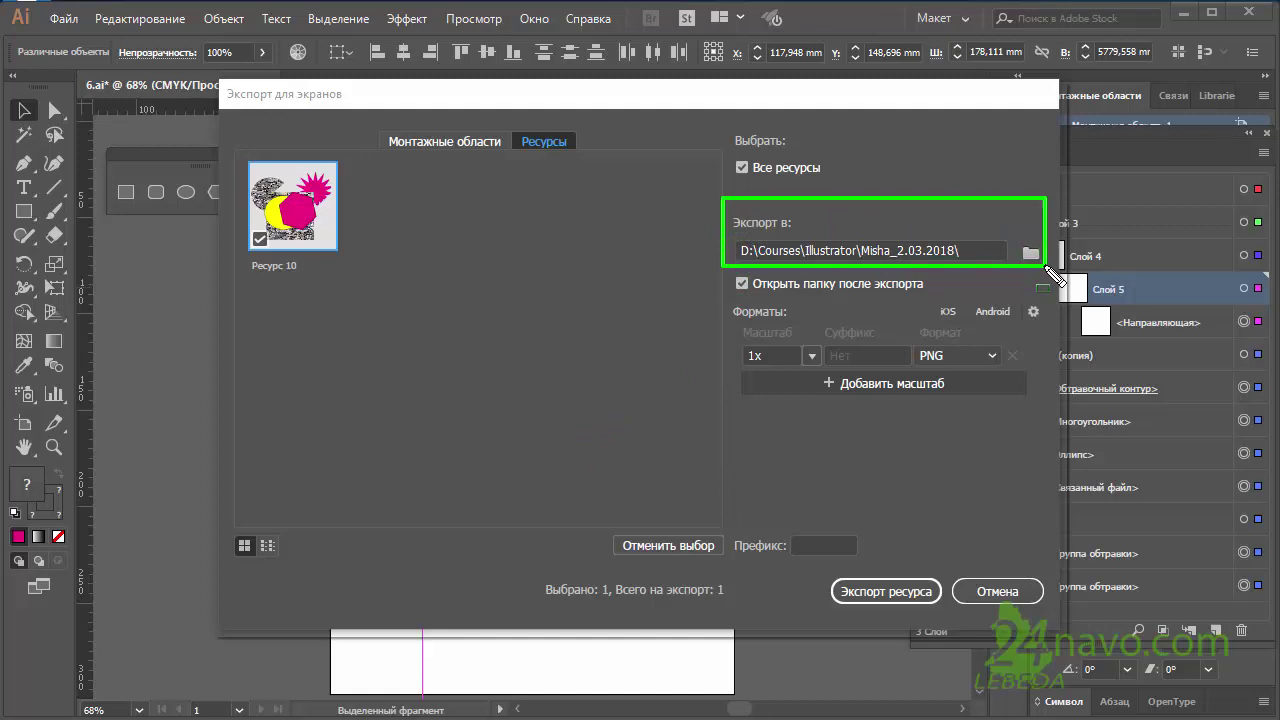
drag(909, 324, 1027, 367)
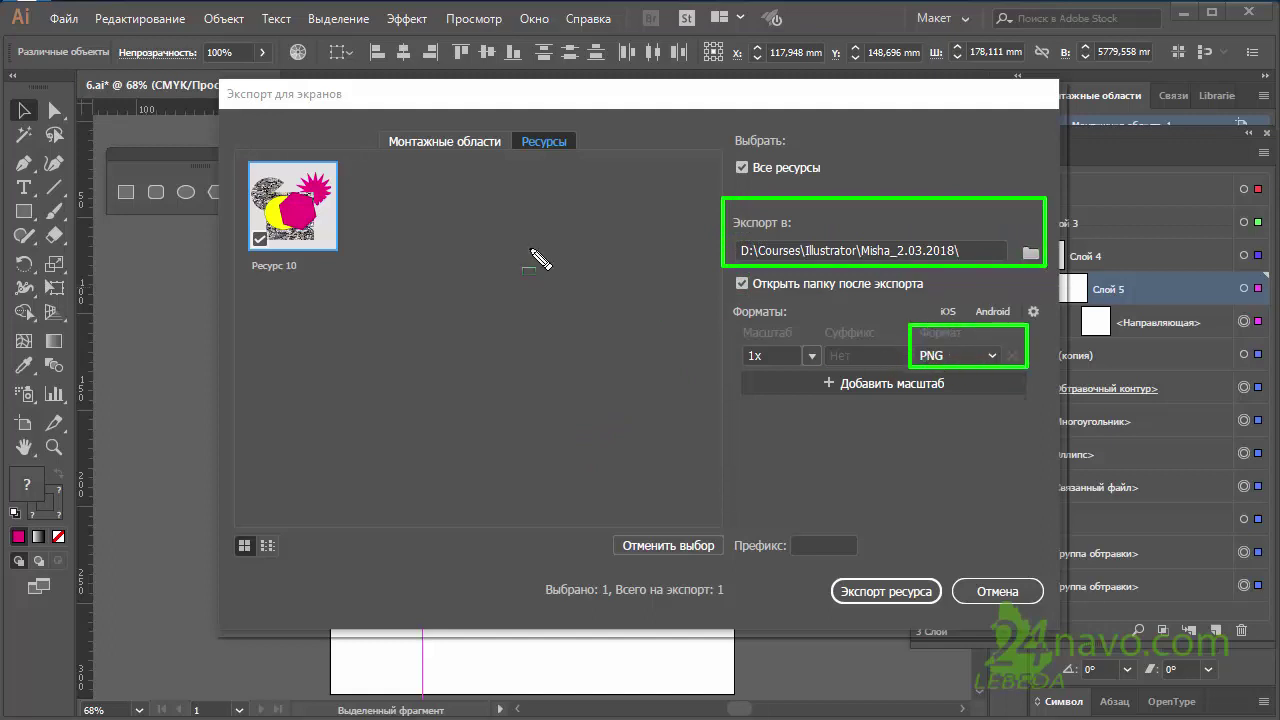
mouse_move(233, 146)
mouse_down()
mouse_move(338, 266)
mouse_move(359, 272)
mouse_up()
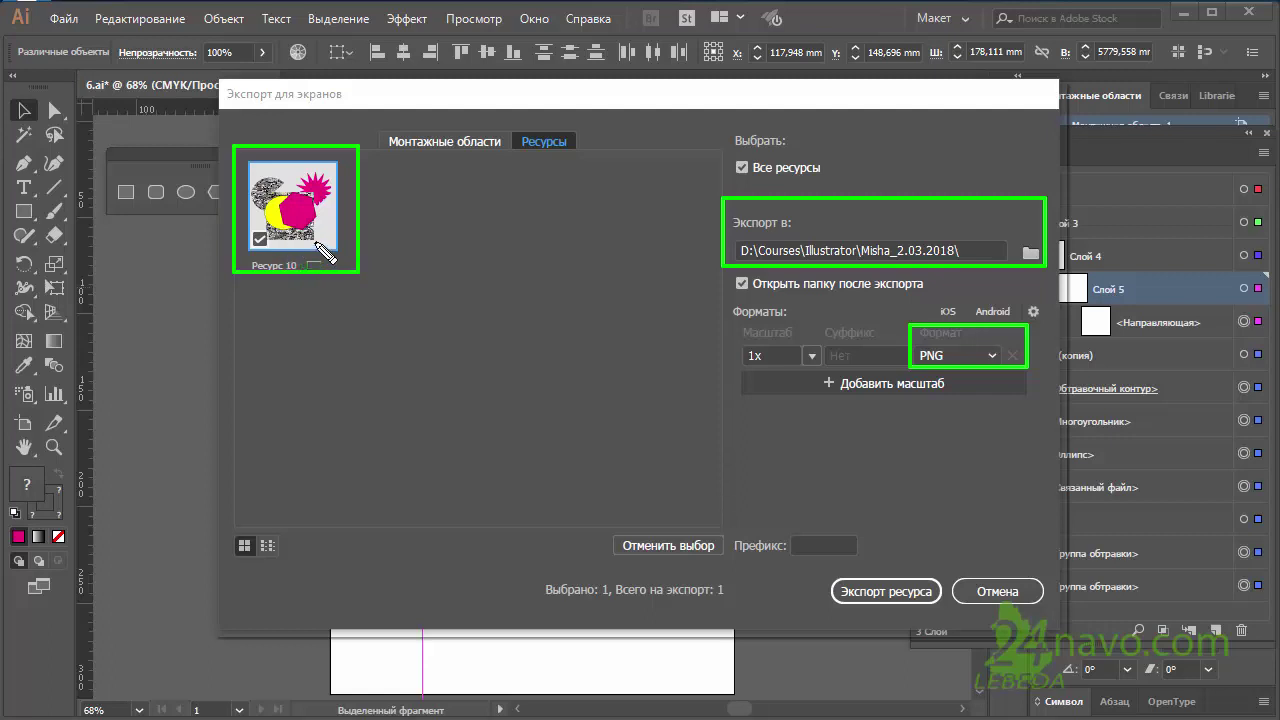
mouse_move(252, 174)
mouse_down()
mouse_move(286, 204)
mouse_move(333, 206)
mouse_up()
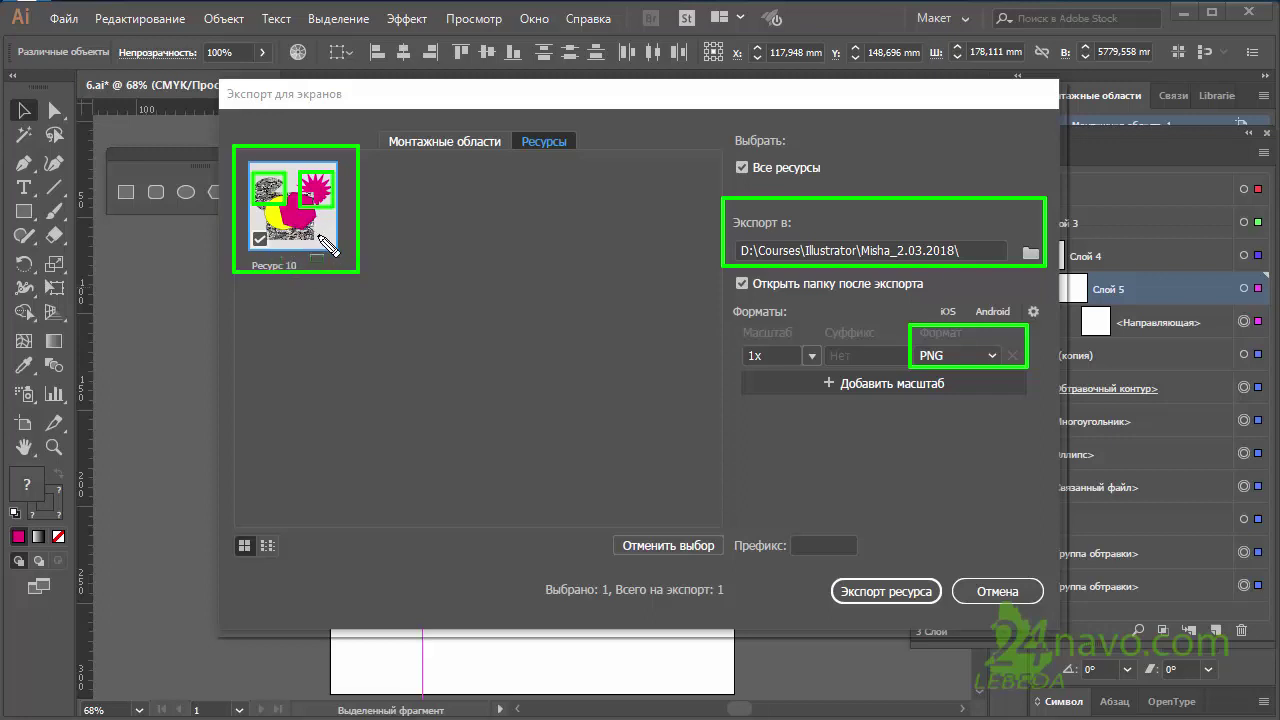
key(Escape)
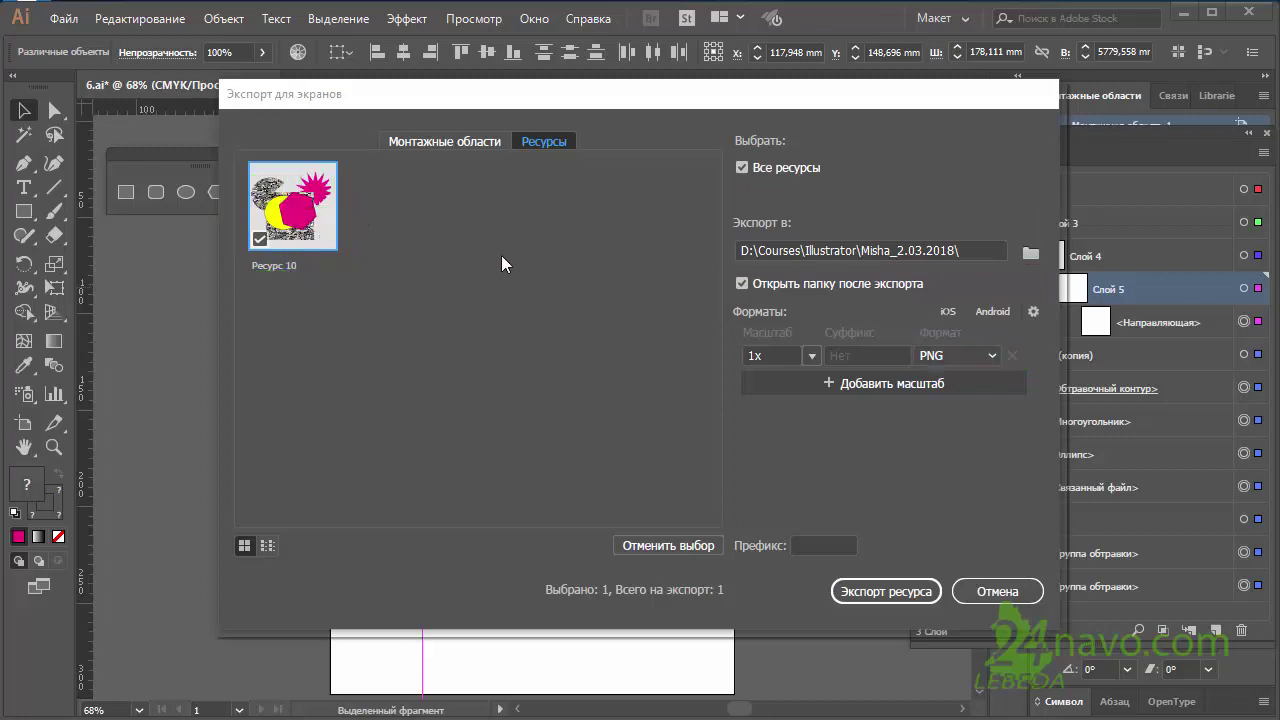
click(922, 591)
Confirm the PNG export, rename Ресурс 10.png in Explorer, and return to the Illustrator canvas
click(883, 596)
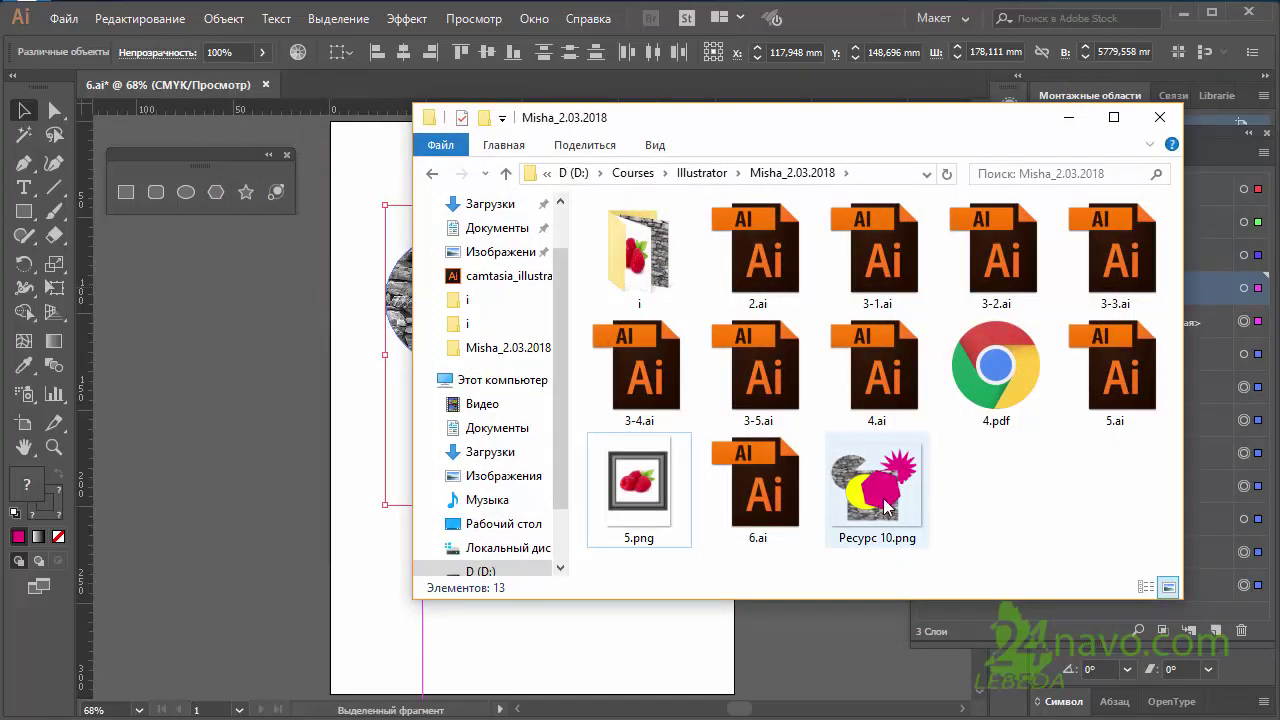
click(884, 508)
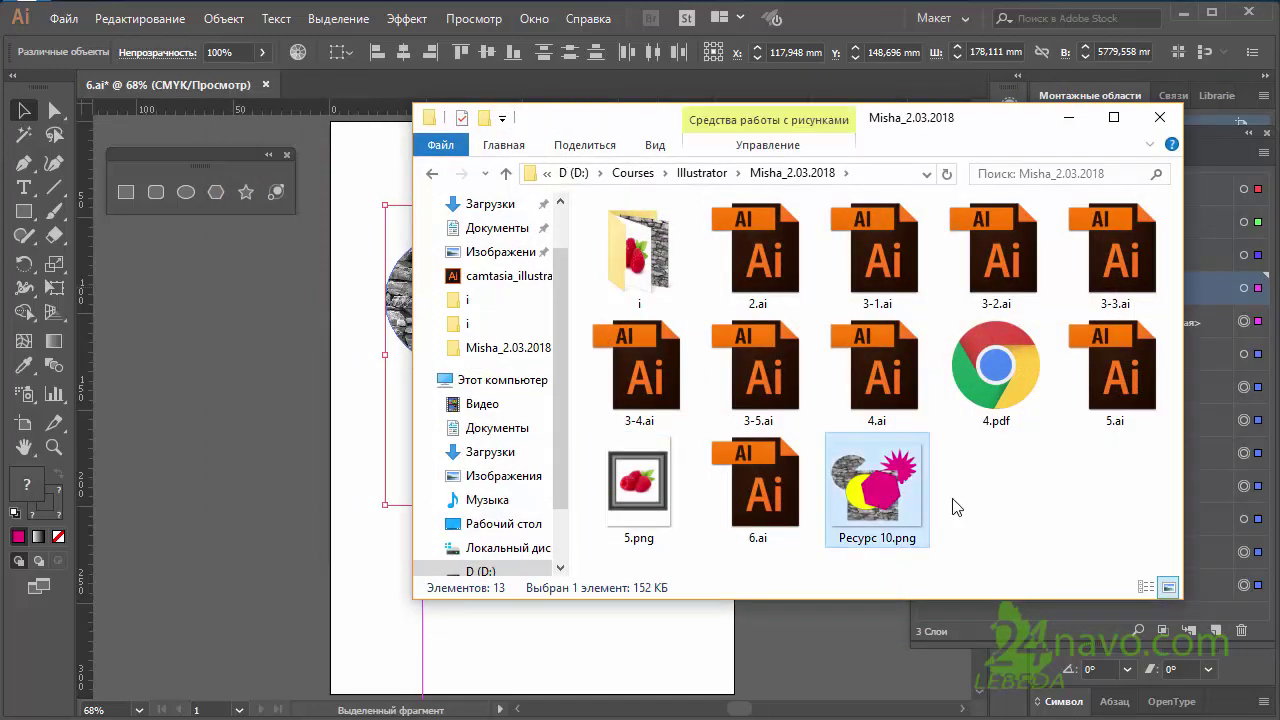
click(880, 541)
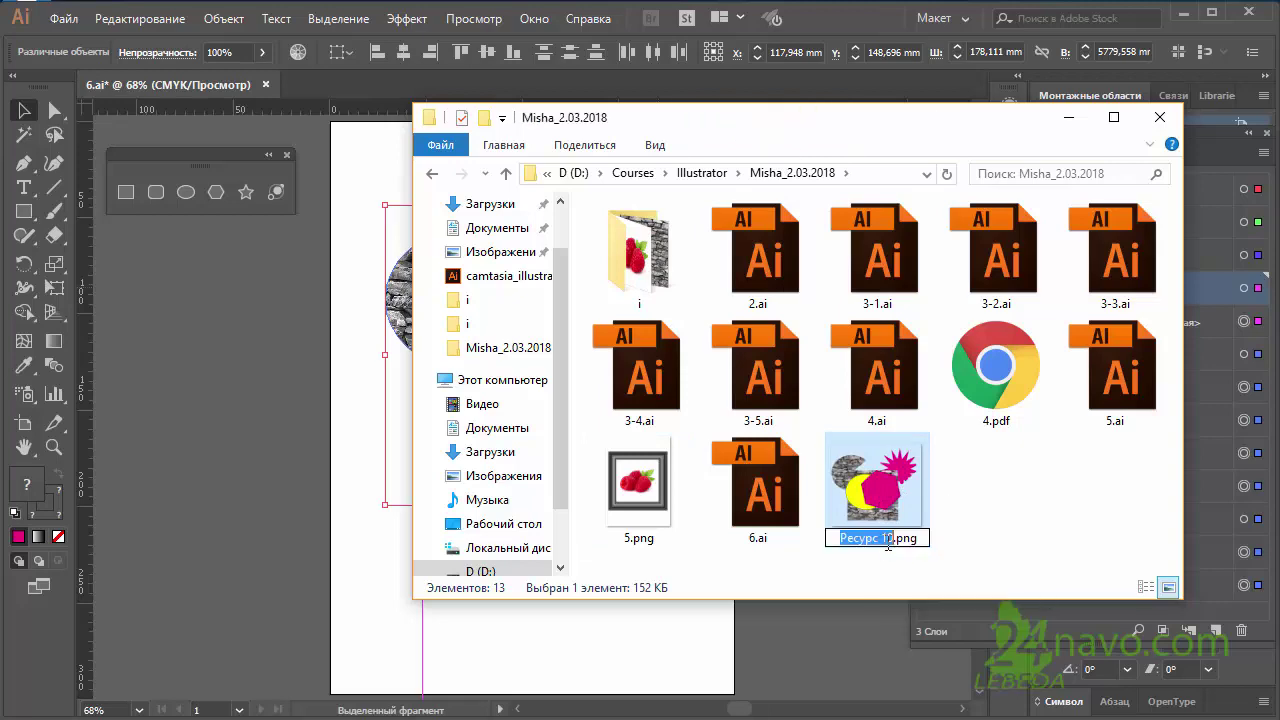
text(6)
click(257, 357)
click(443, 451)
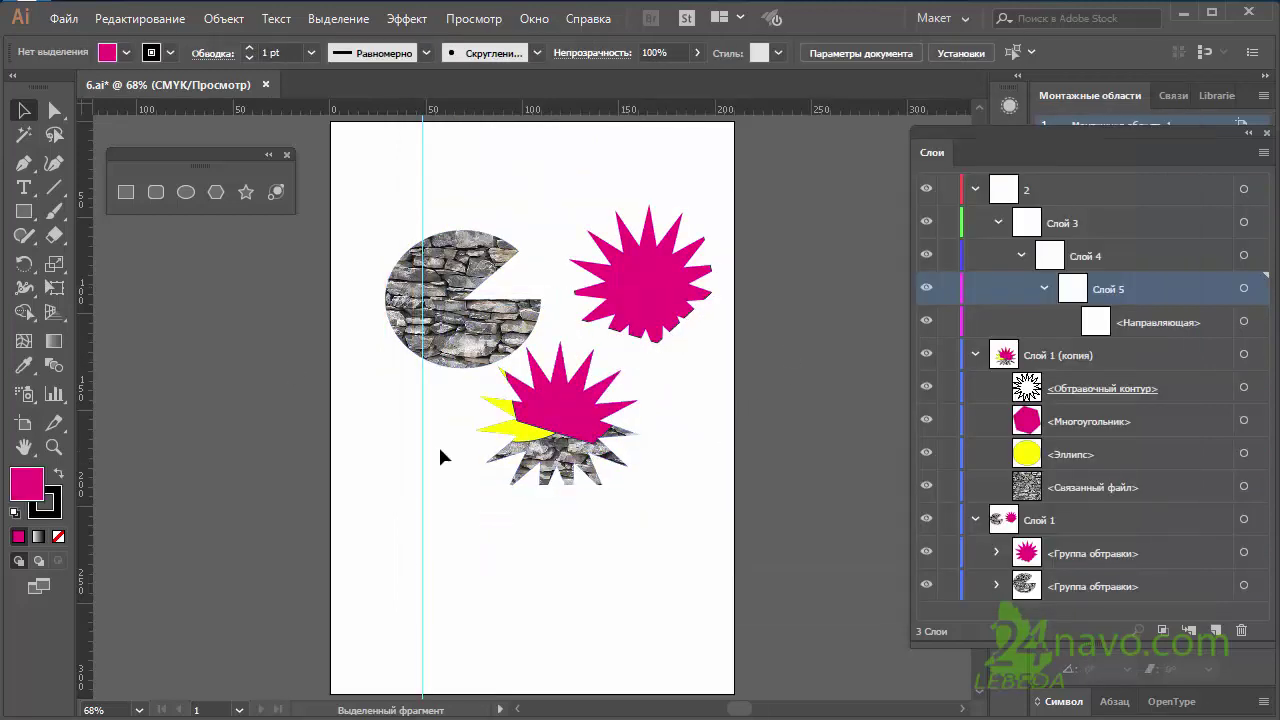
click(63, 18)
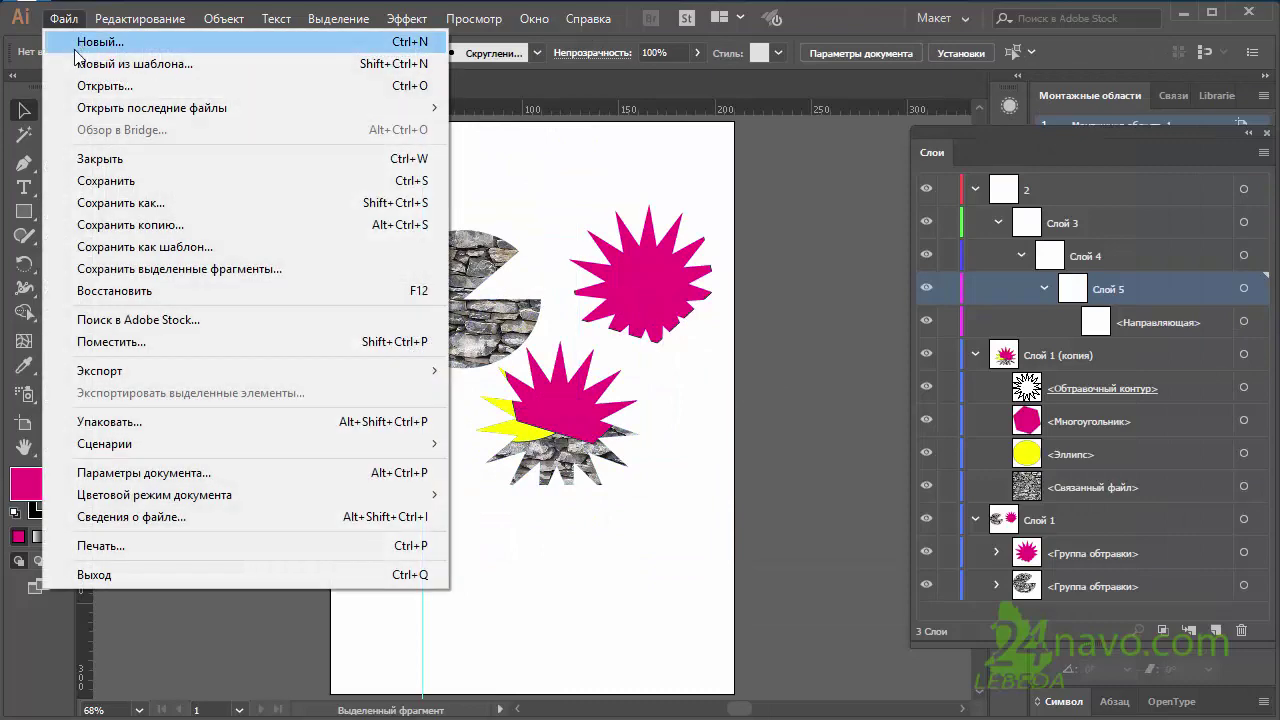
Cancel the Save As dialog without saving, then switch to the course folder window
click(201, 203)
click(215, 330)
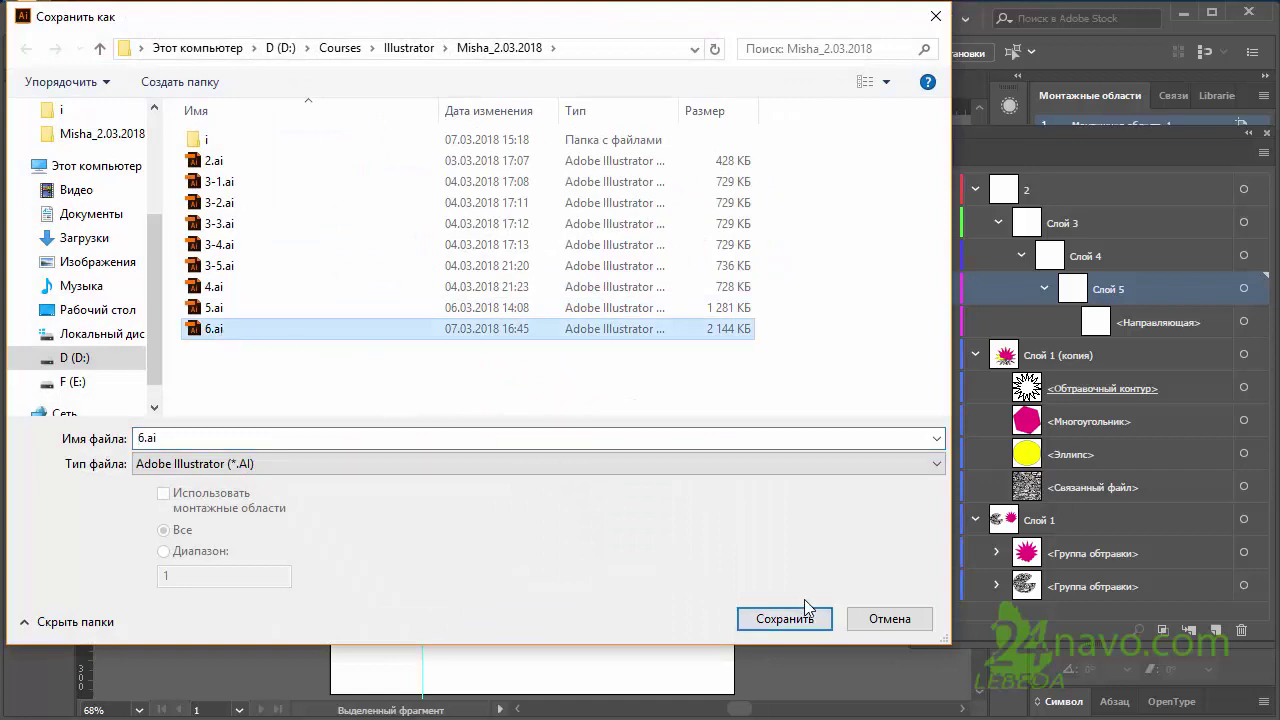
click(858, 626)
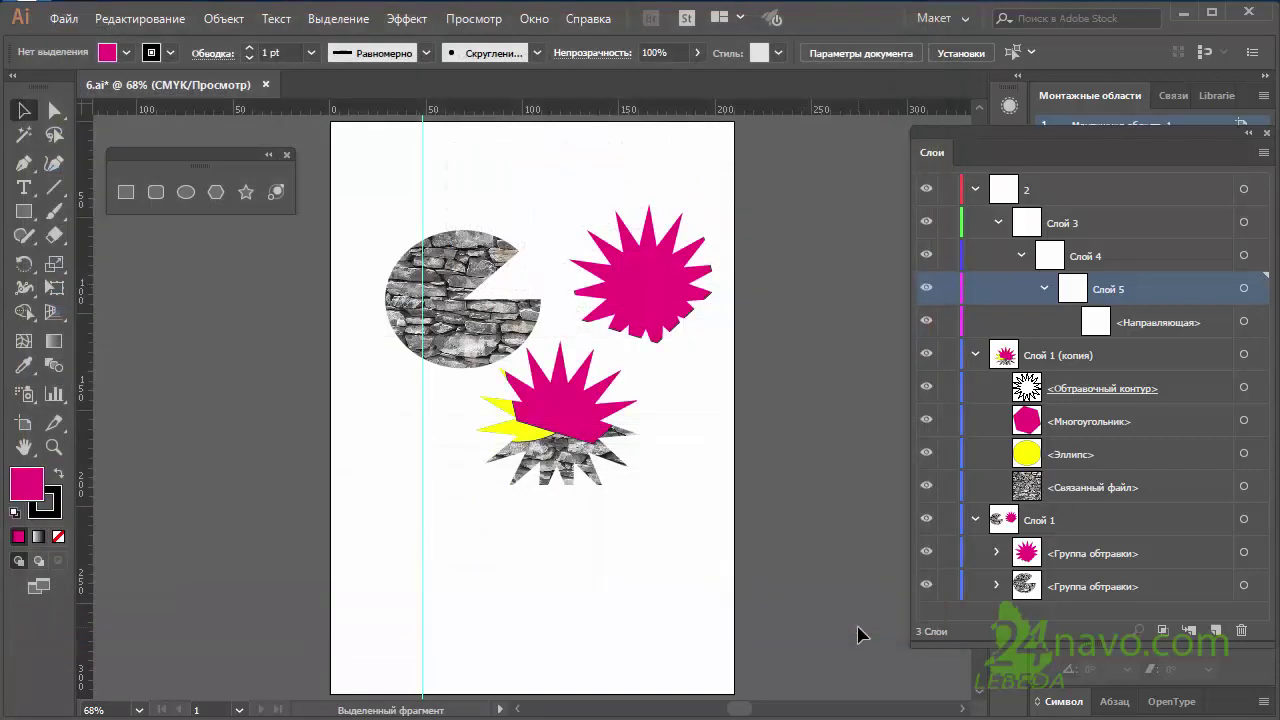
key(alt+Tab)
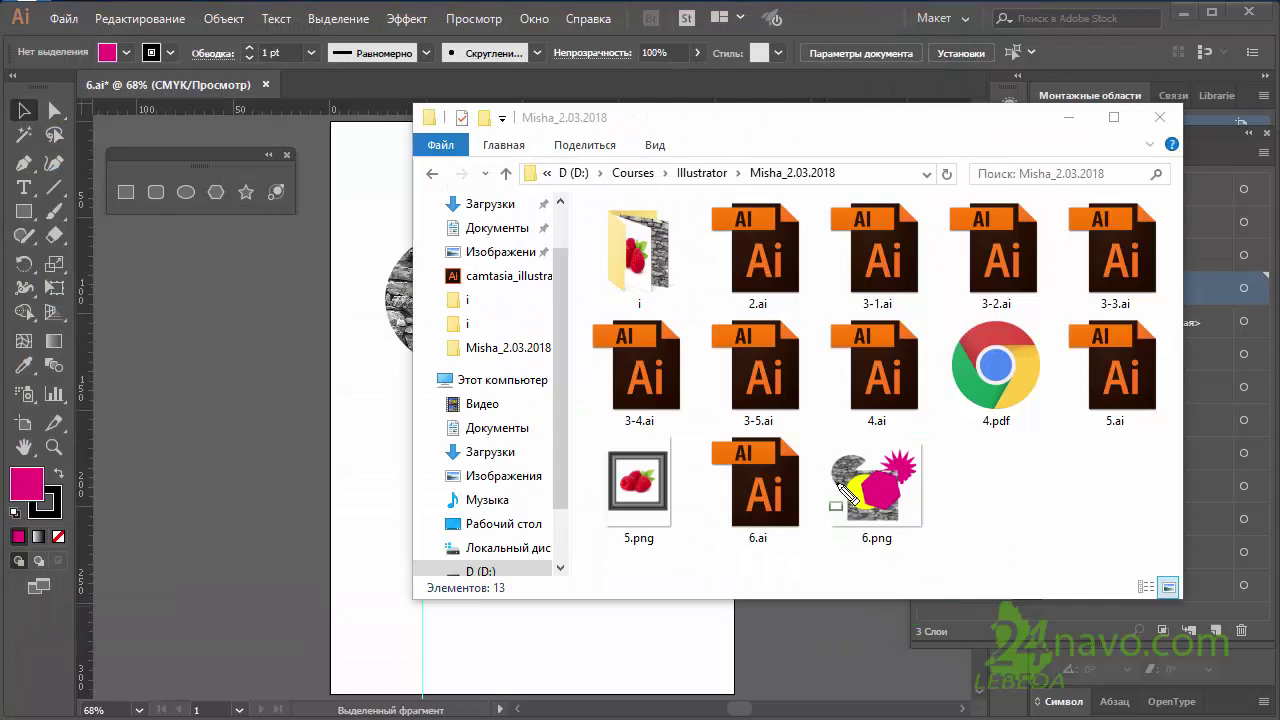
drag(838, 483, 835, 455)
mouse_move(914, 548)
mouse_down()
mouse_move(934, 559)
mouse_move(915, 555)
mouse_move(939, 546)
mouse_up()
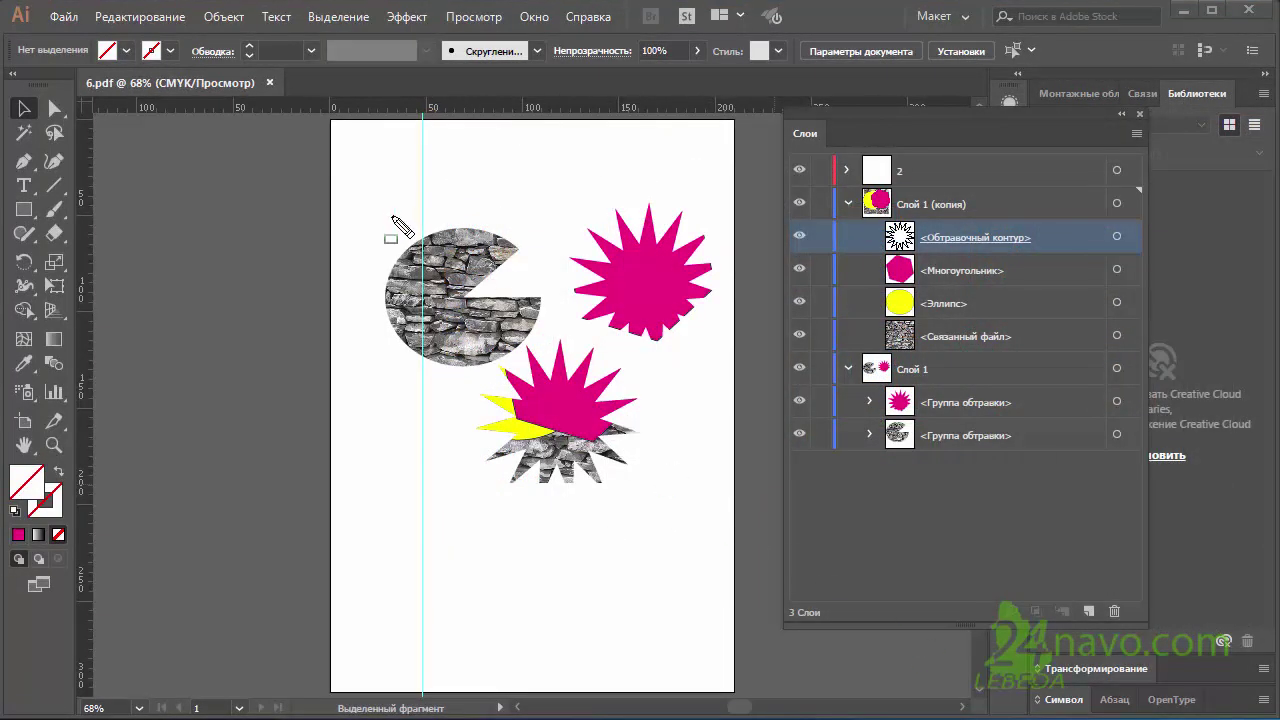
mouse_move(375, 190)
mouse_down()
mouse_move(755, 330)
mouse_move(736, 364)
mouse_up()
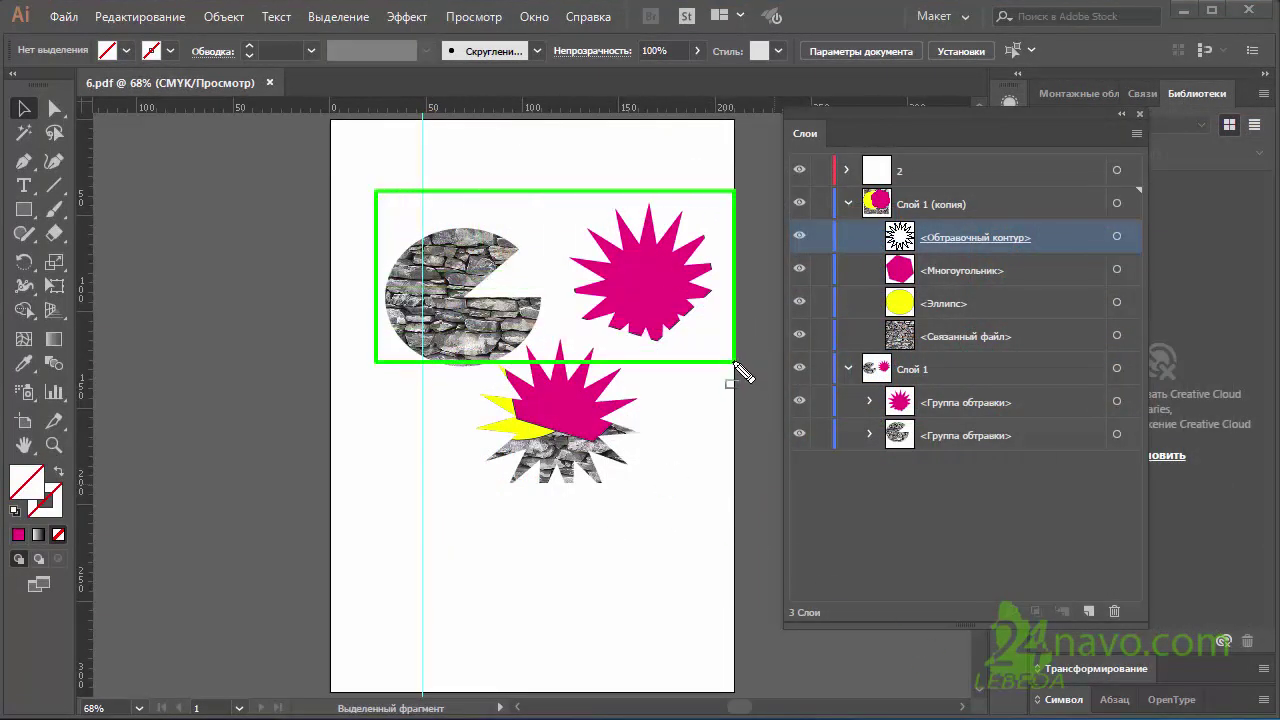
mouse_move(466, 348)
mouse_down()
mouse_move(676, 535)
mouse_move(645, 497)
mouse_up()
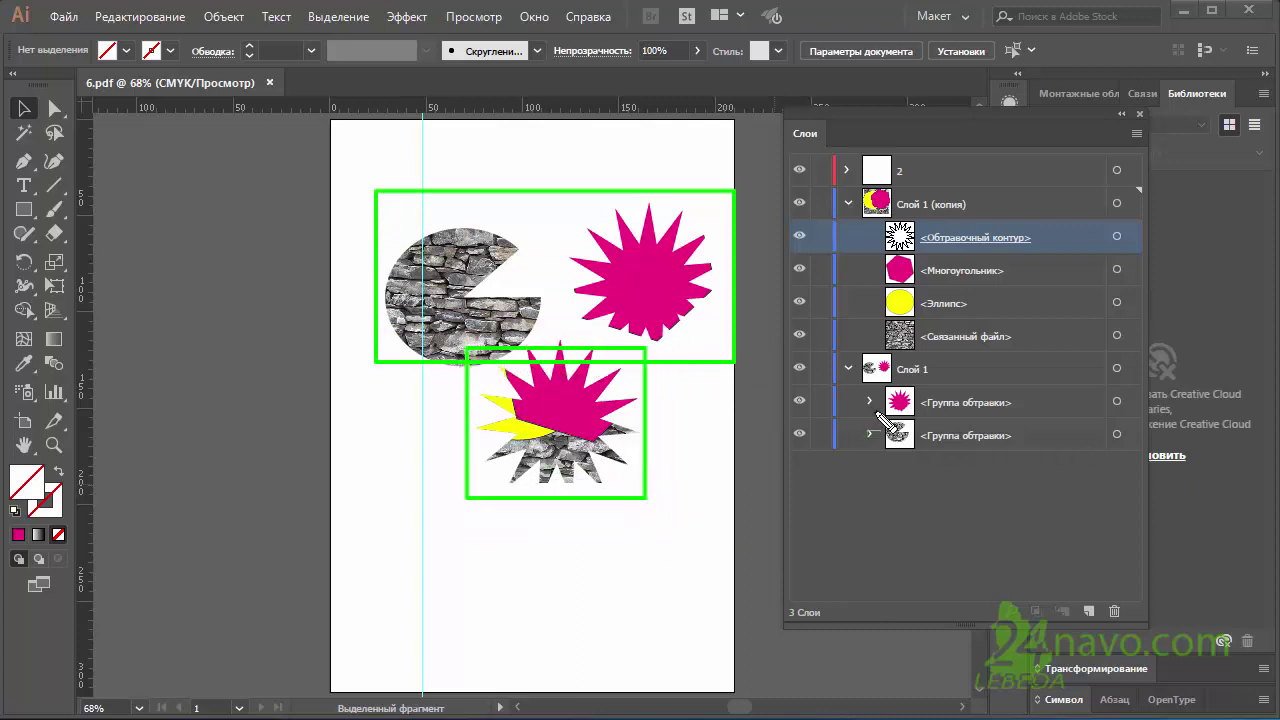
drag(835, 213, 1107, 348)
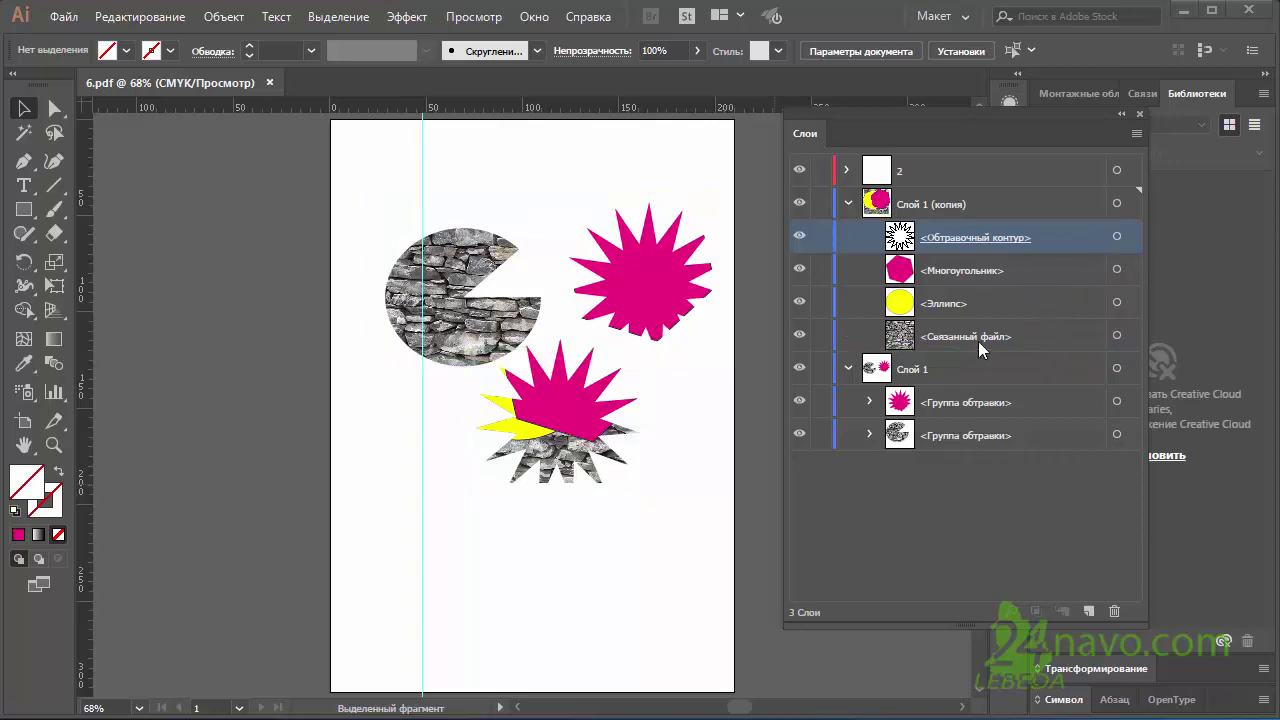
Save the drawing as 6.pdf with default Adobe PDF settings, then open 6.pdf to check it
click(64, 18)
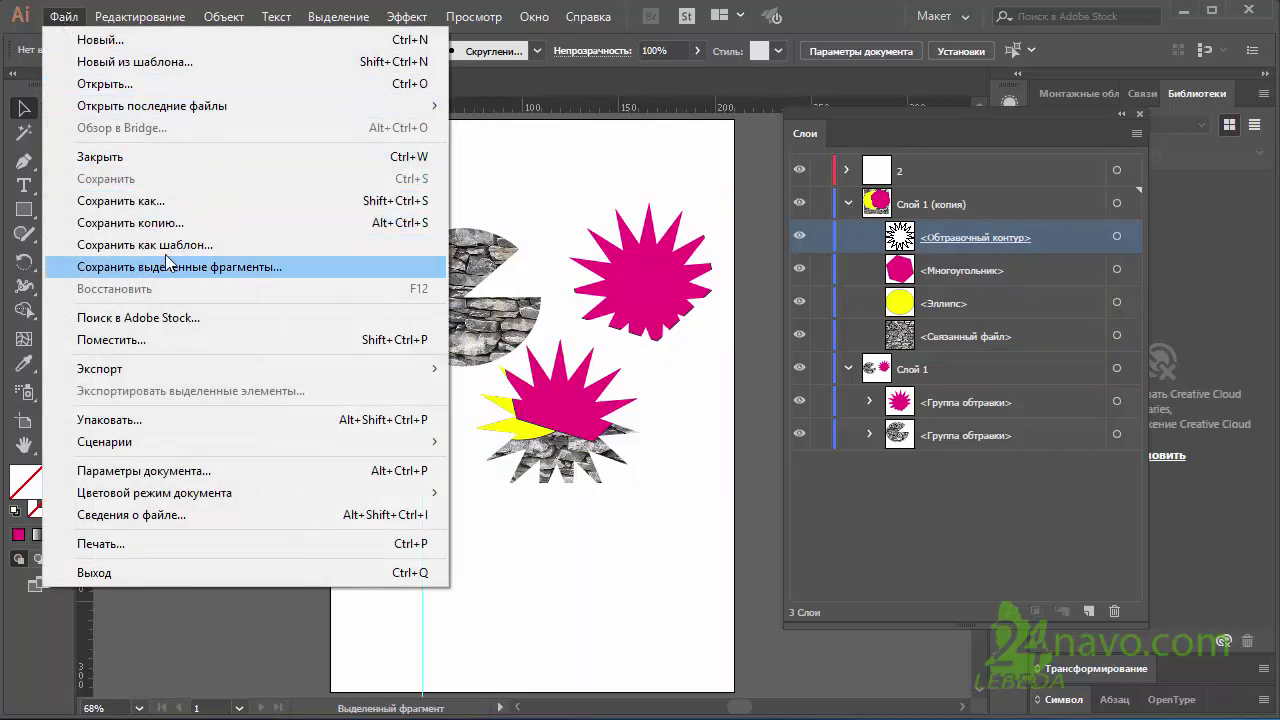
click(122, 202)
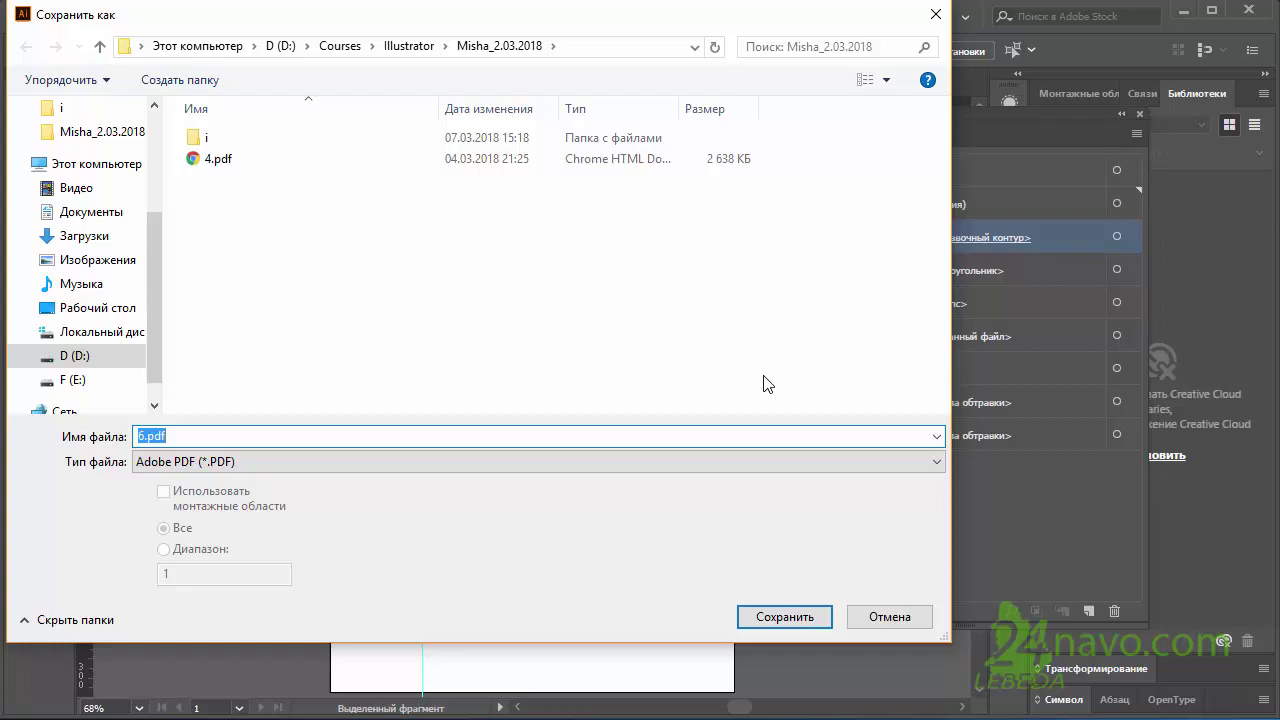
click(937, 463)
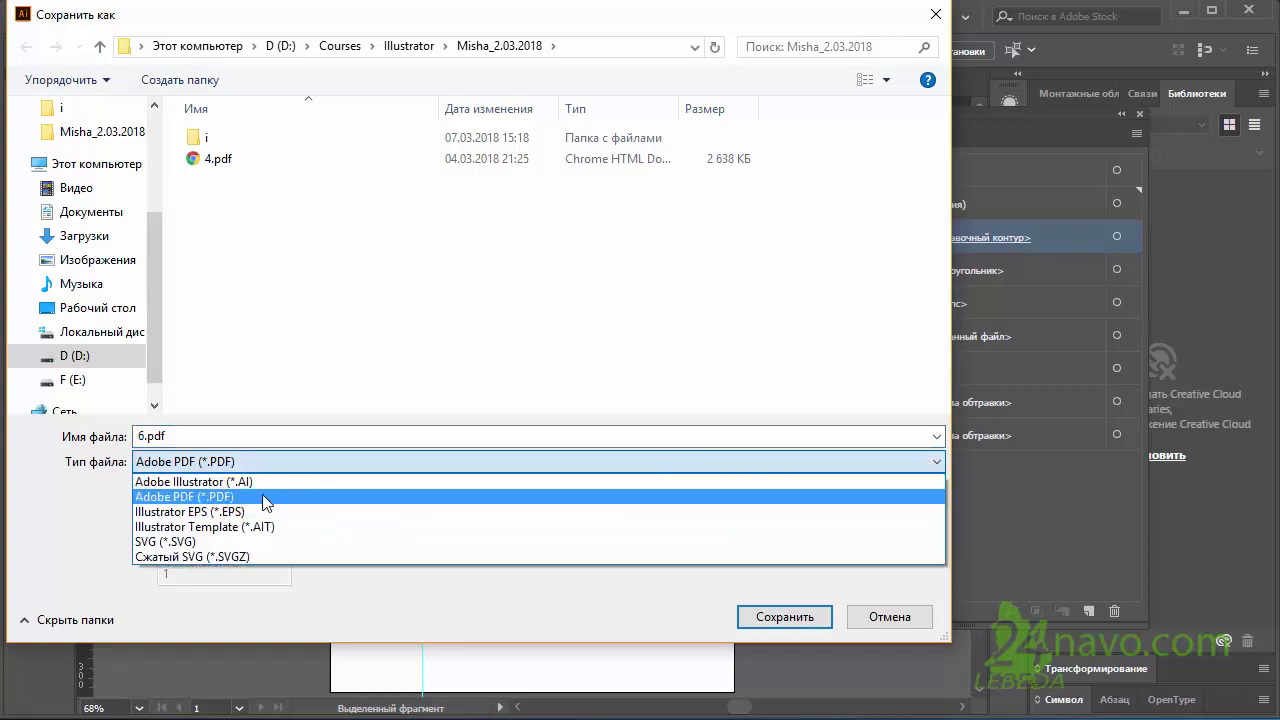
click(420, 497)
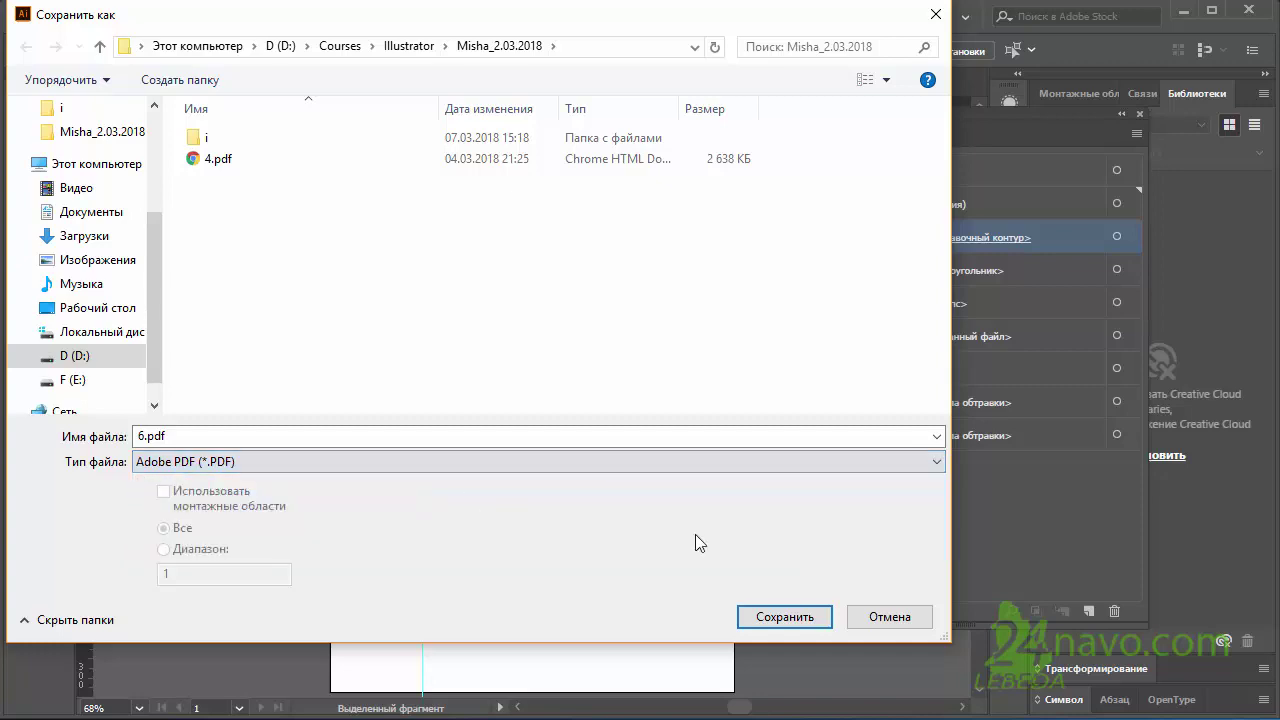
click(790, 615)
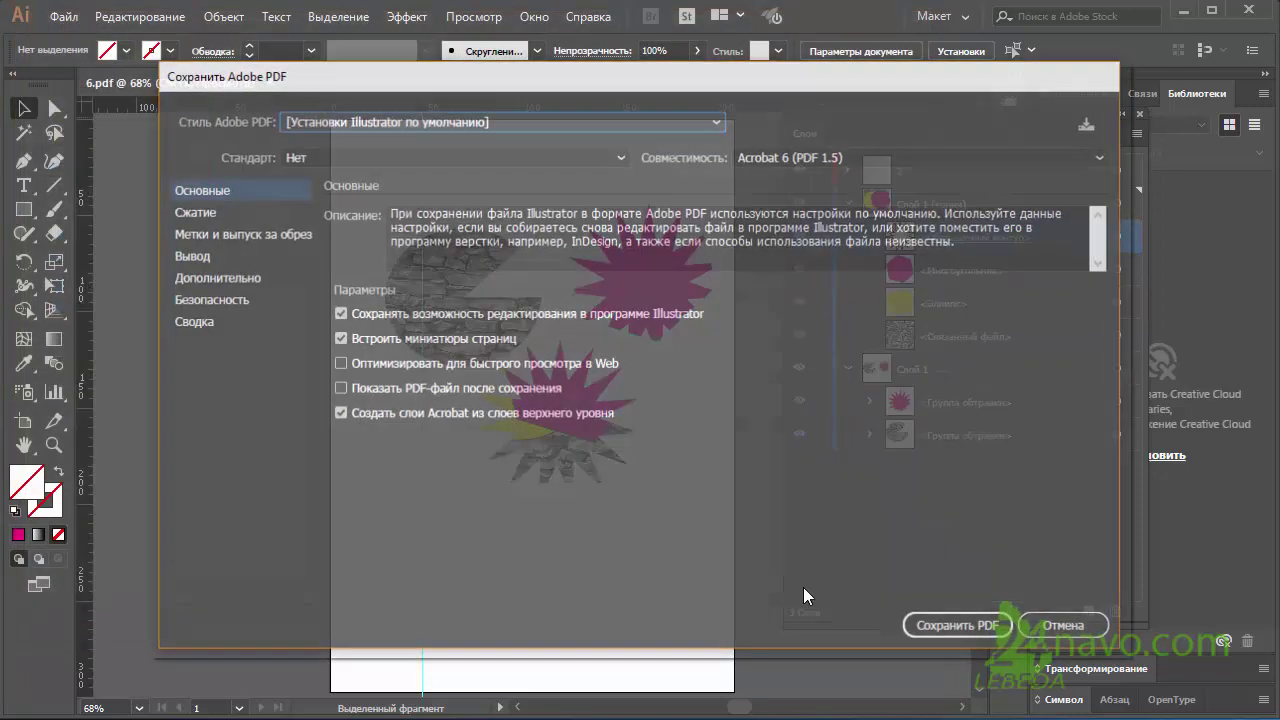
click(960, 625)
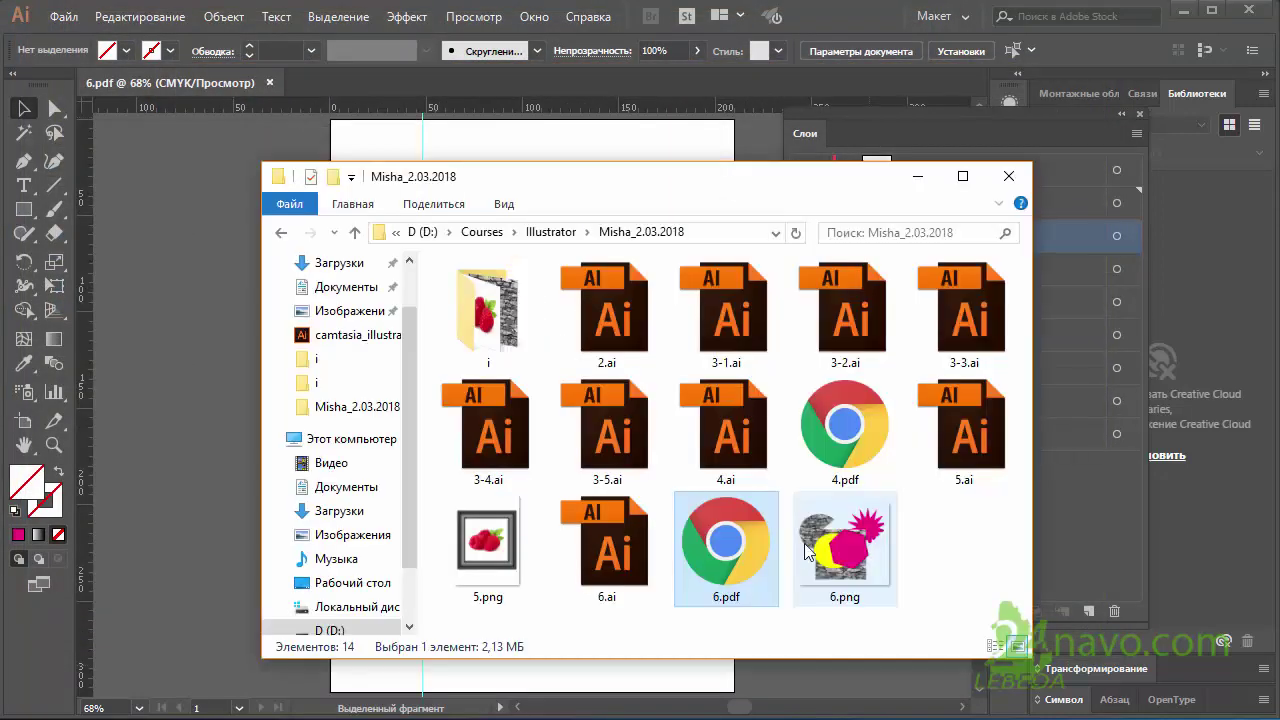
double_click(738, 556)
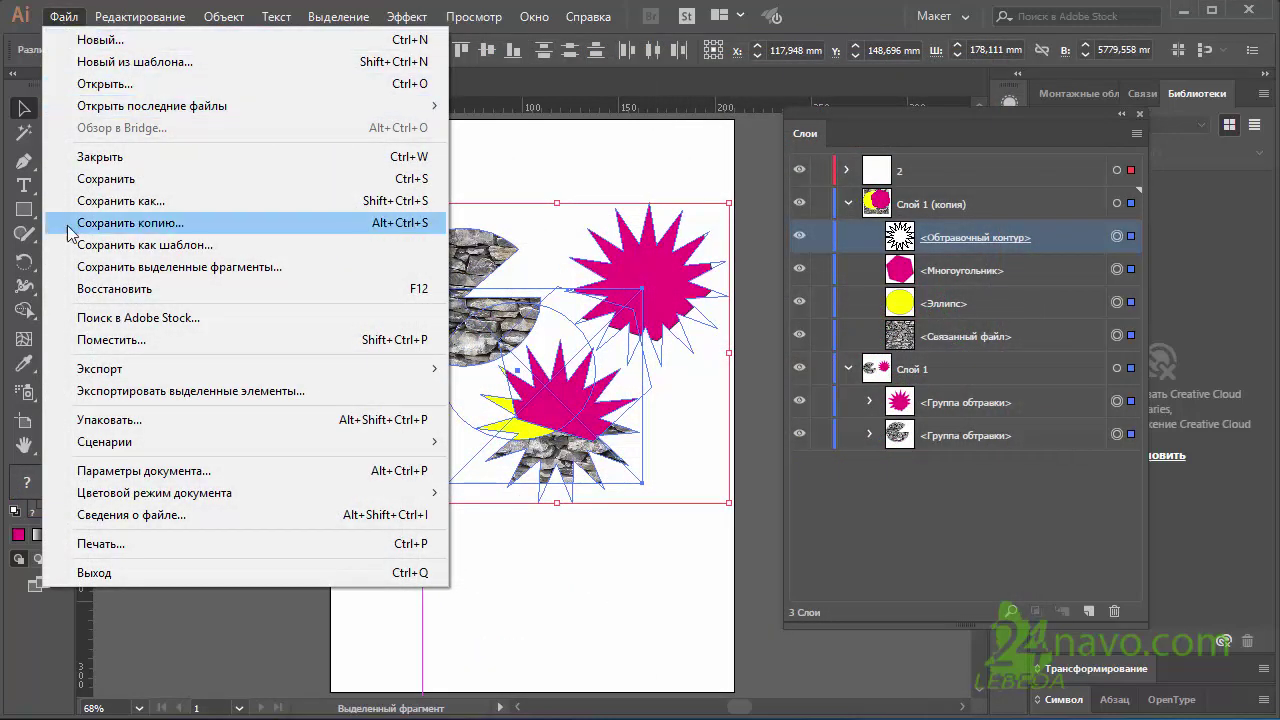
mouse_move(100, 369)
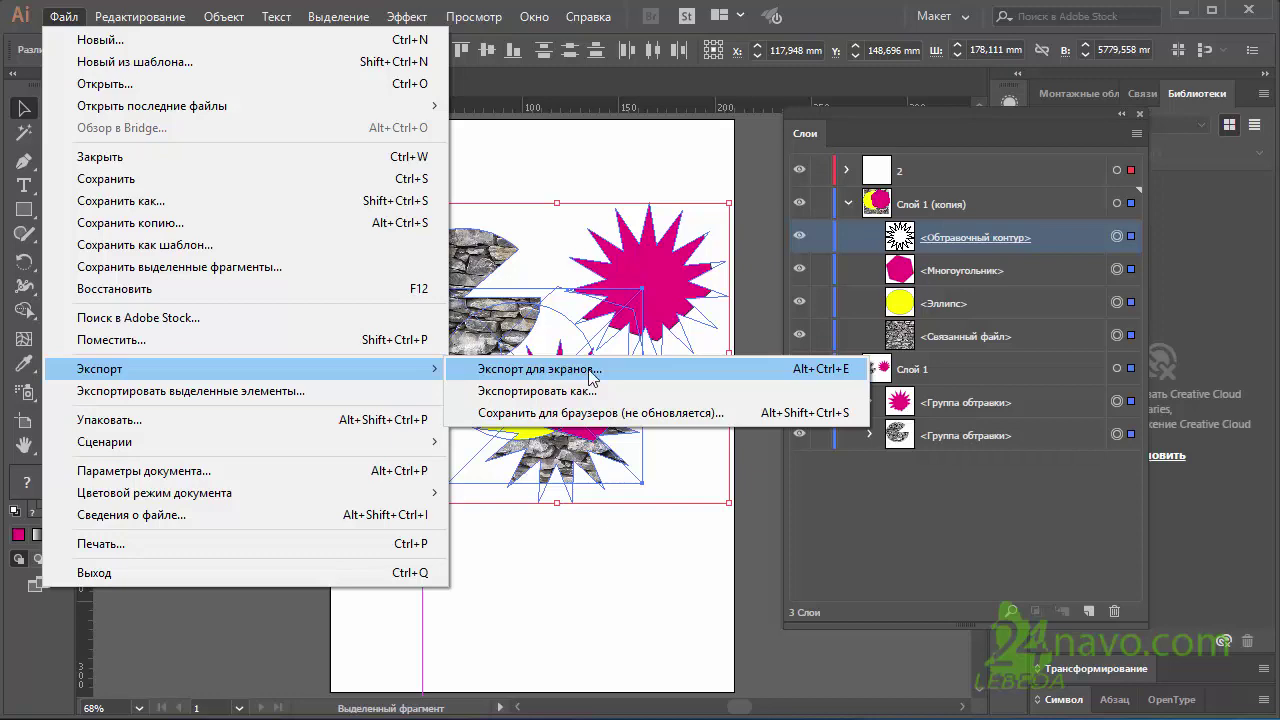
Export 6.jpg as a CMYK JPEG at quality 5 into the Misha_2.03.2018 folder
click(630, 398)
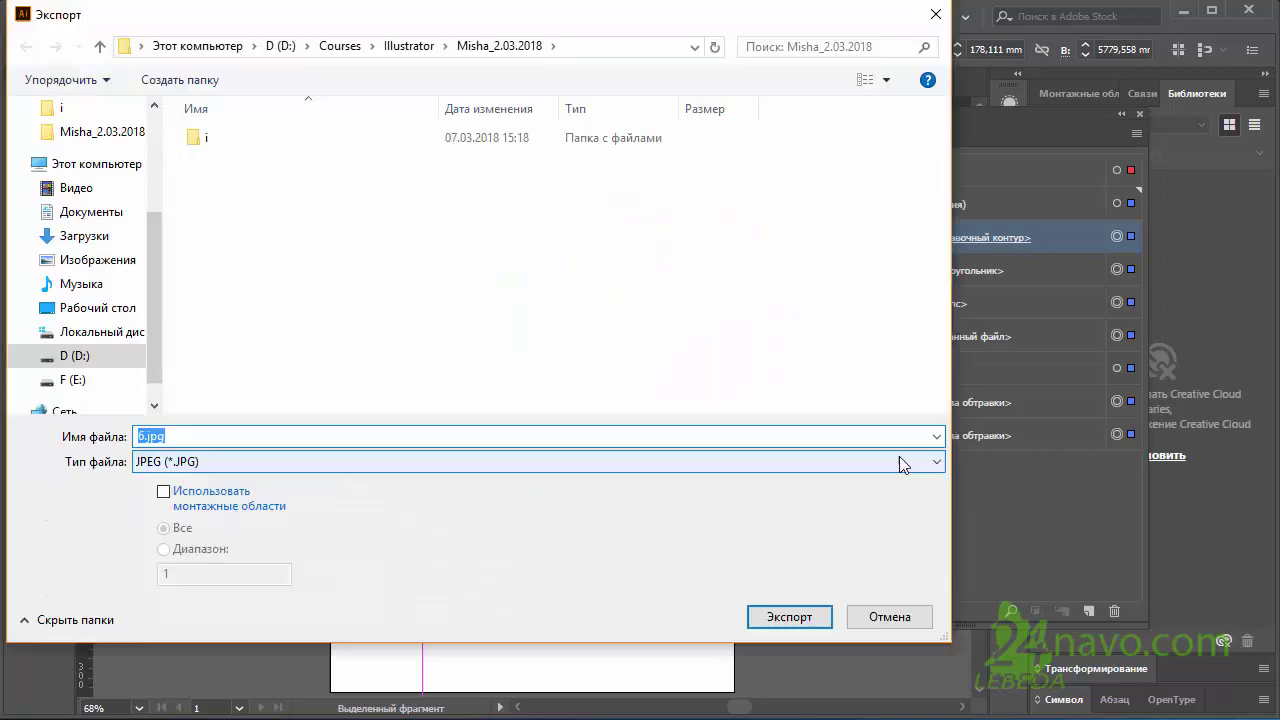
click(931, 462)
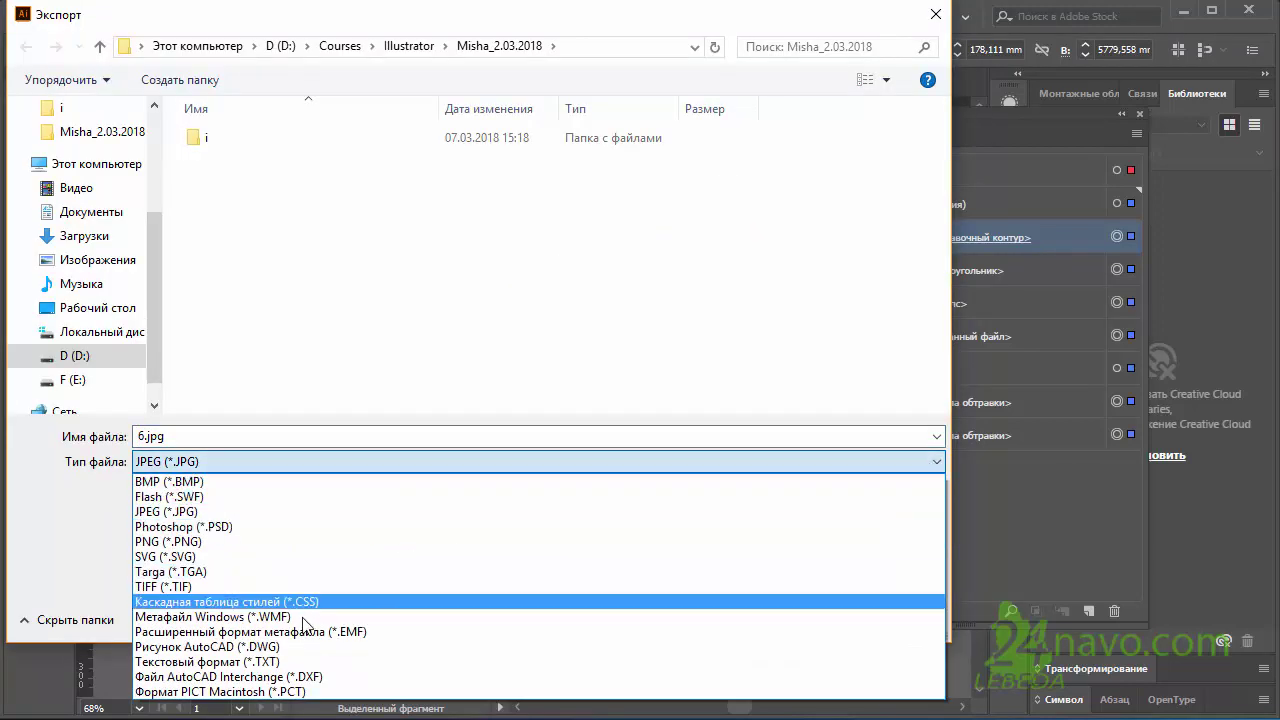
click(291, 509)
click(795, 608)
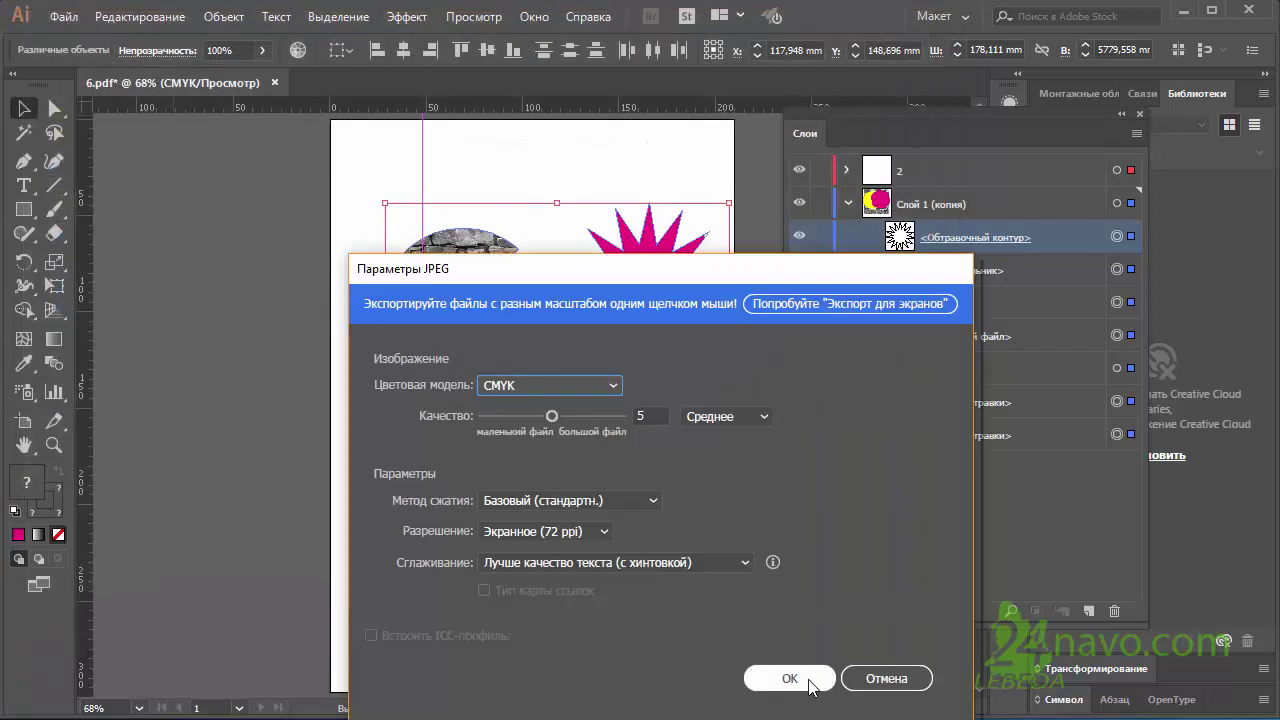
click(808, 680)
drag(655, 476, 786, 621)
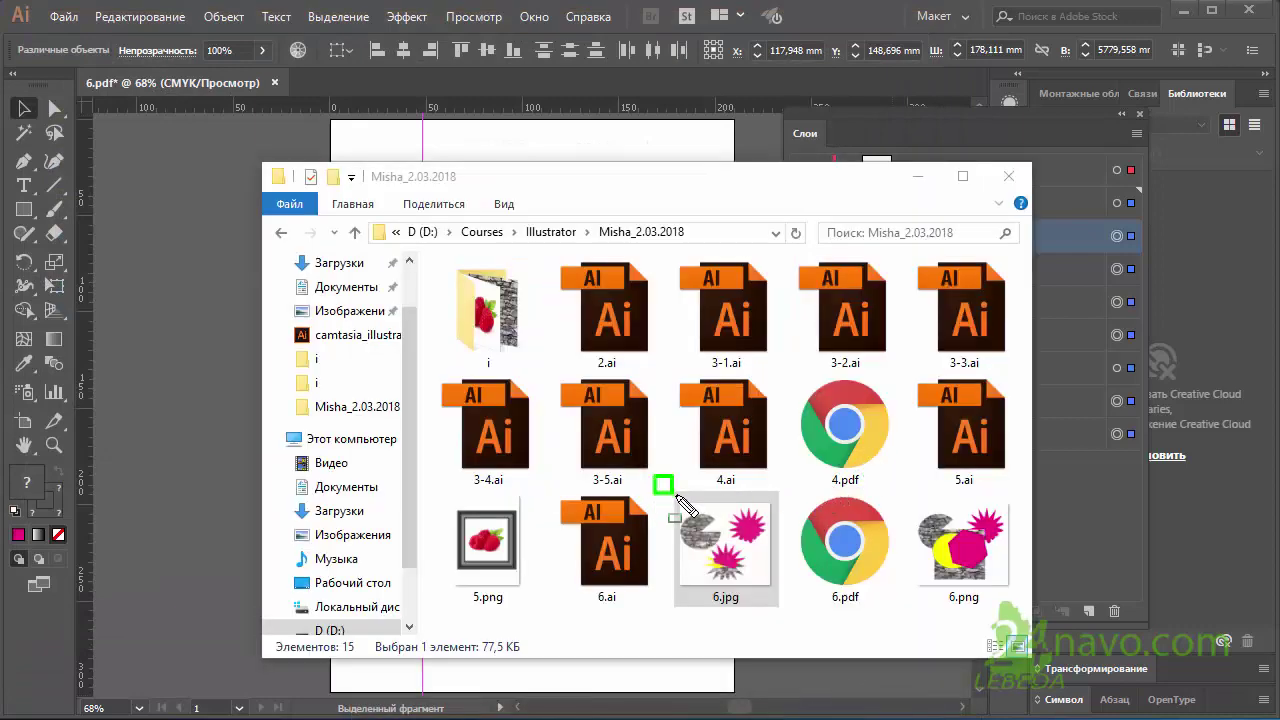